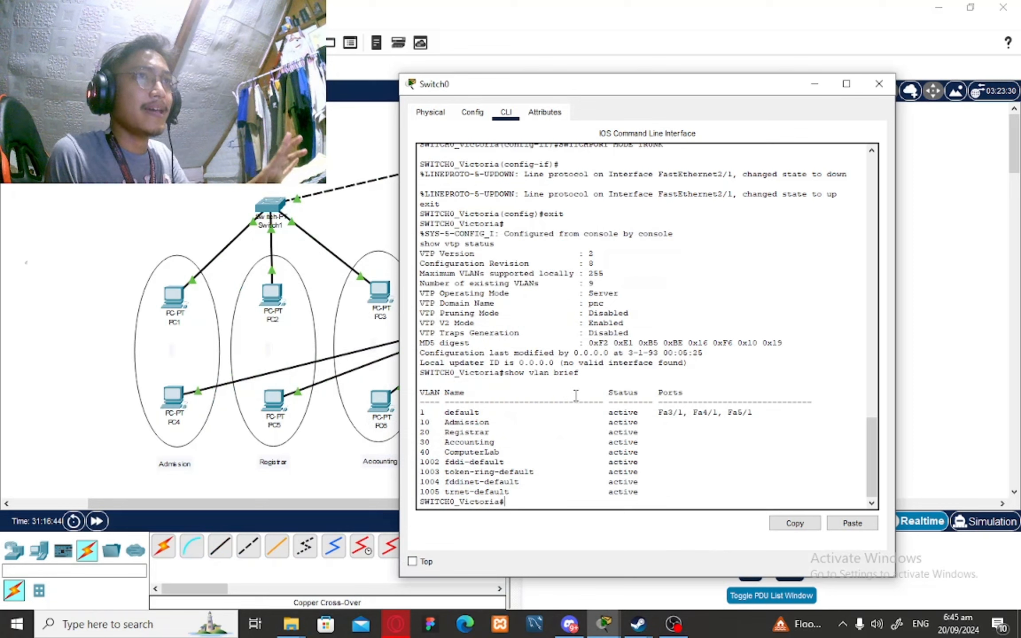
Scroll through Switch0's console output to review the VTP status and VLANs 10–40
{"action": "scroll", "coordinate": [576, 395], "scroll_direction": "up", "scroll_amount": 15}
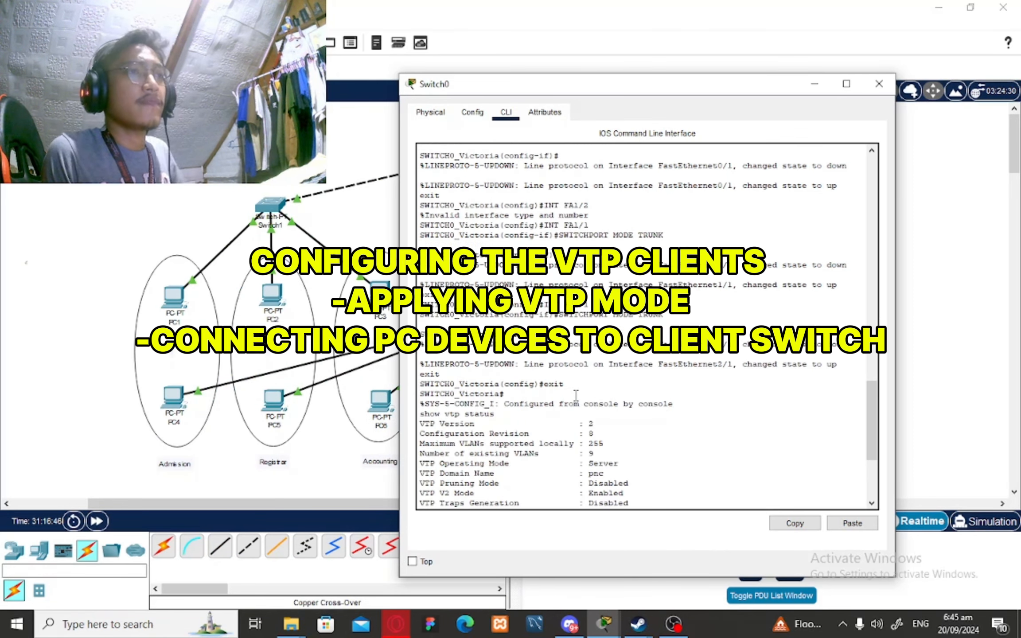
{"action": "scroll", "coordinate": [575, 394], "scroll_direction": "down", "scroll_amount": 15}
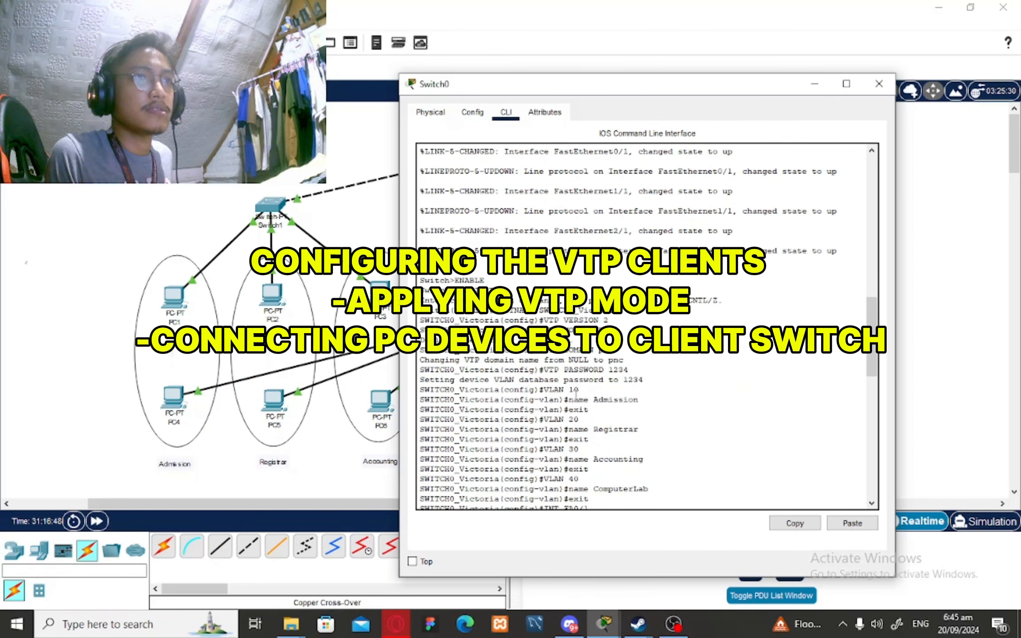
{"action": "scroll", "coordinate": [575, 395], "scroll_direction": "down", "scroll_amount": 2}
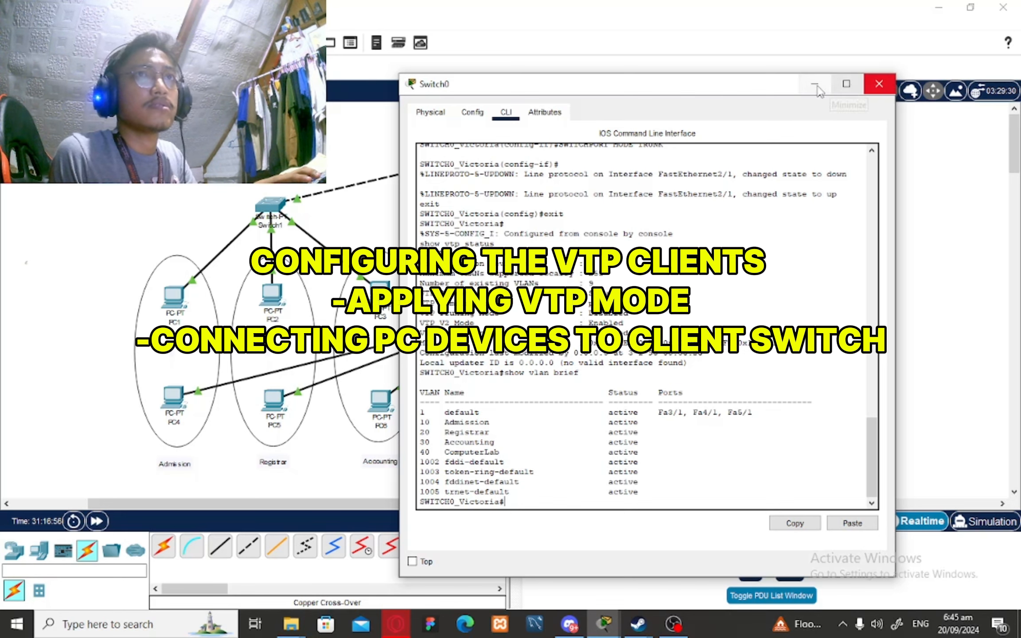
Close Switch0's window and bring up Switch1's command-line console
{"action": "left_click", "coordinate": [880, 88]}
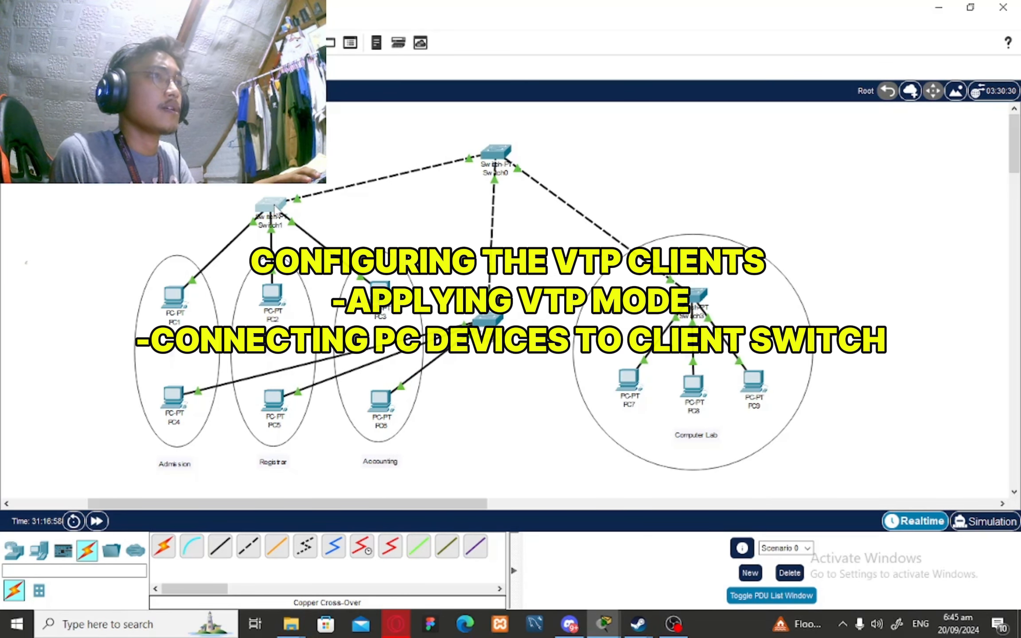
{"action": "left_click", "coordinate": [272, 206]}
{"action": "left_click", "coordinate": [413, 128]}
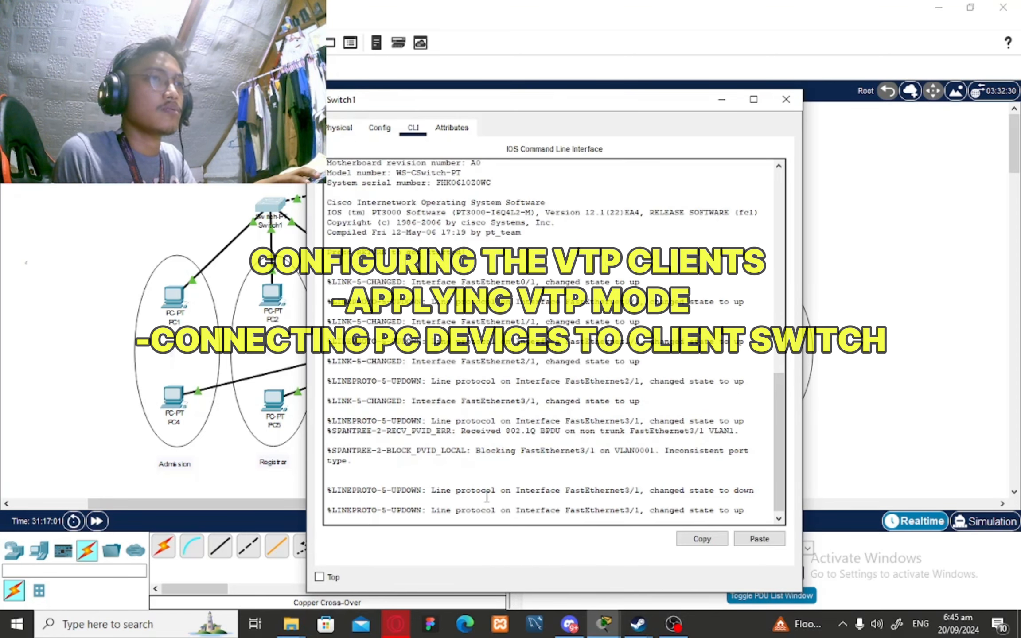
{"action": "key", "text": "Return"}
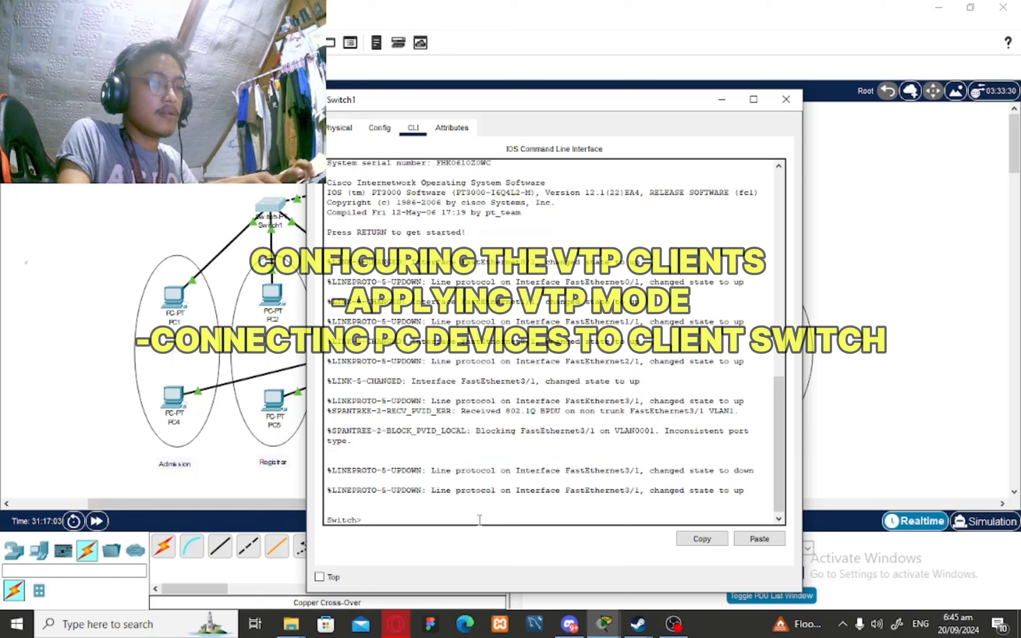
Enter global configuration on Switch1 and type a SWITCH1 hostname containing the student's name
{"action": "type", "text": "ENABLE"}
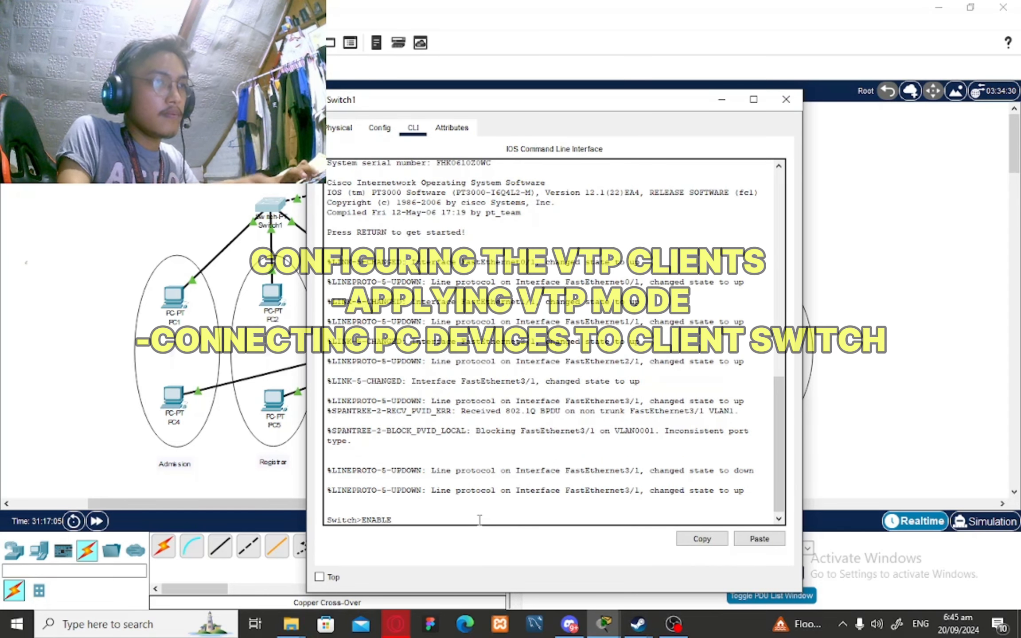
{"action": "key", "text": "Return"}
{"action": "type", "text": "CONFIG T"}
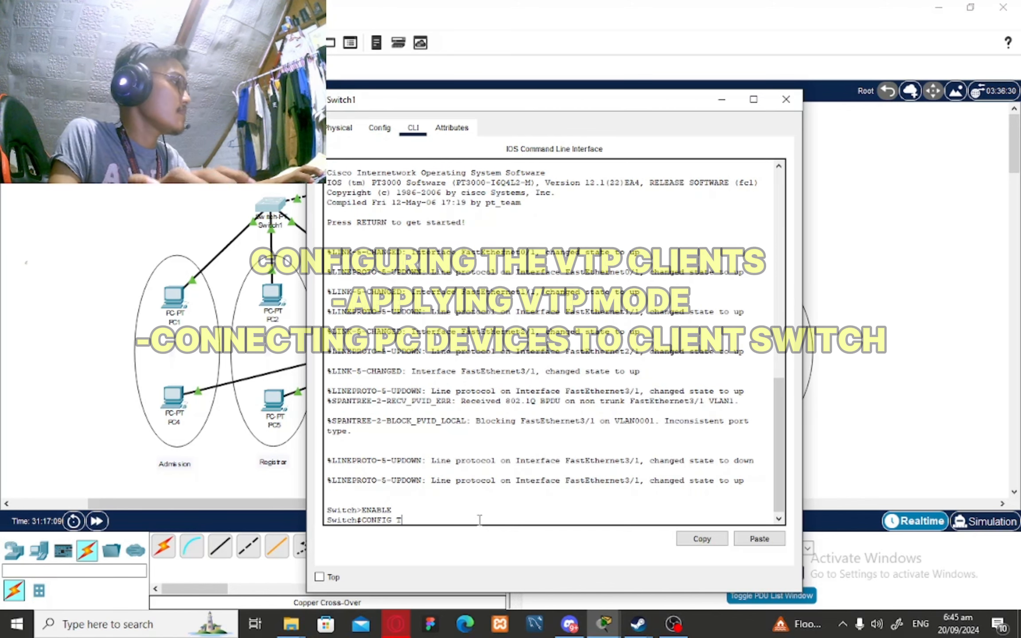
{"action": "key", "text": "Return"}
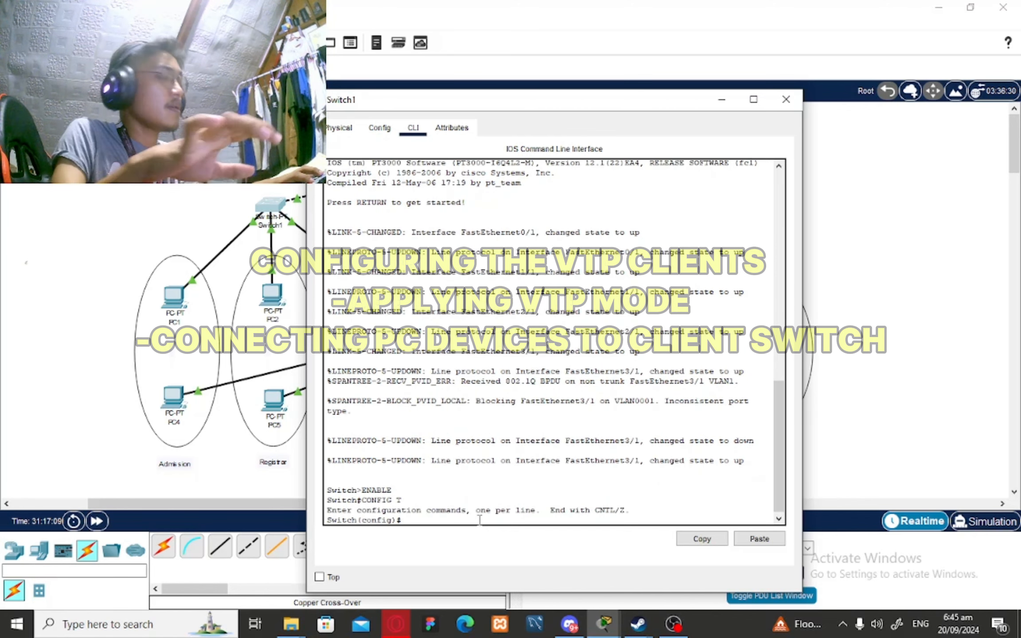
{"action": "type", "text": "HOSTNAME"}
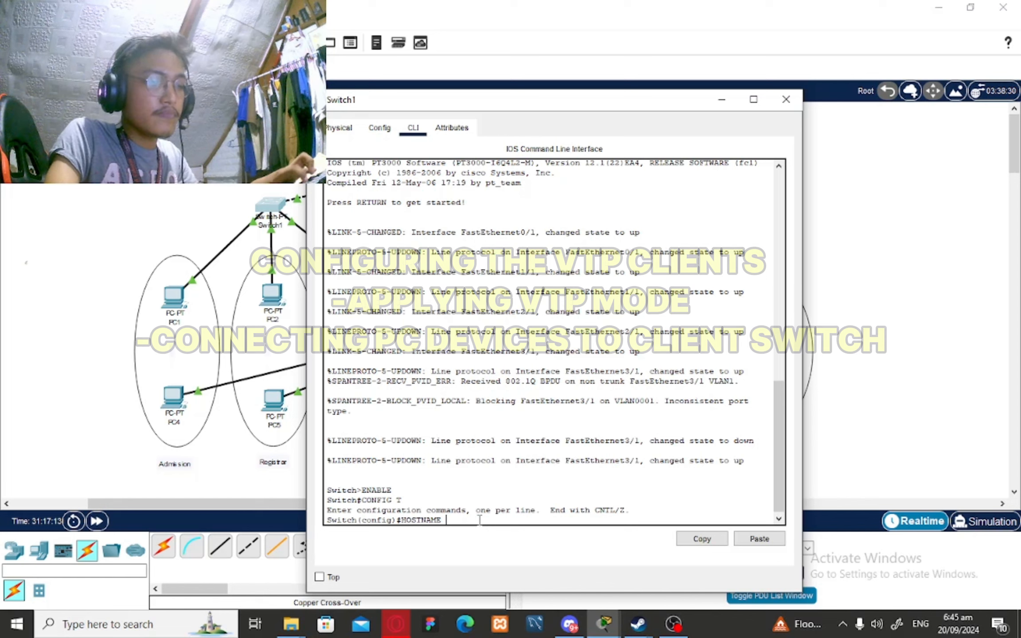
{"action": "type", "text": " SWITCH"}
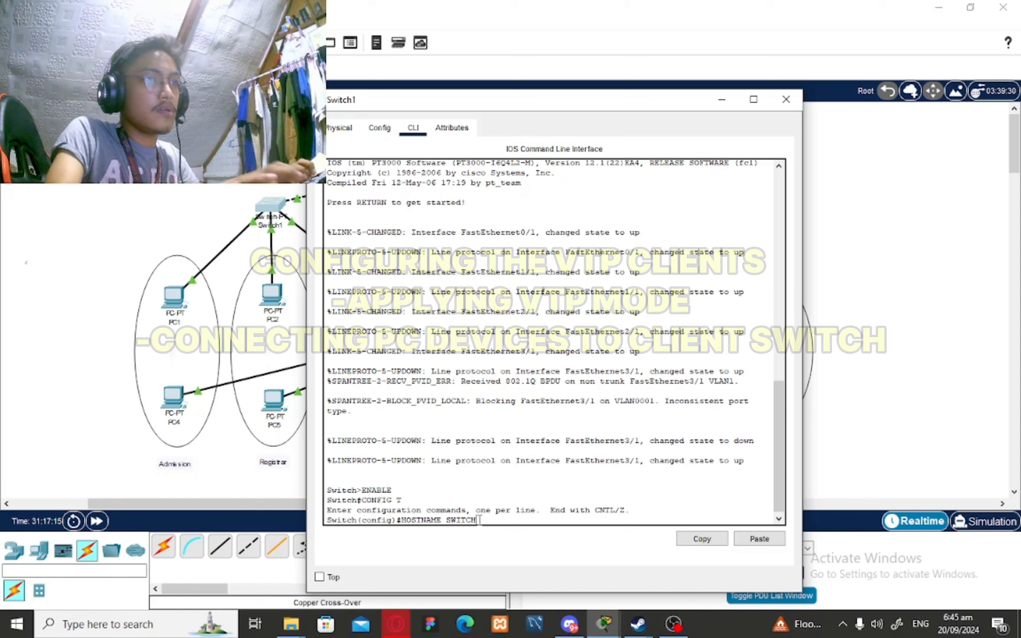
{"action": "type", "text": "1"}
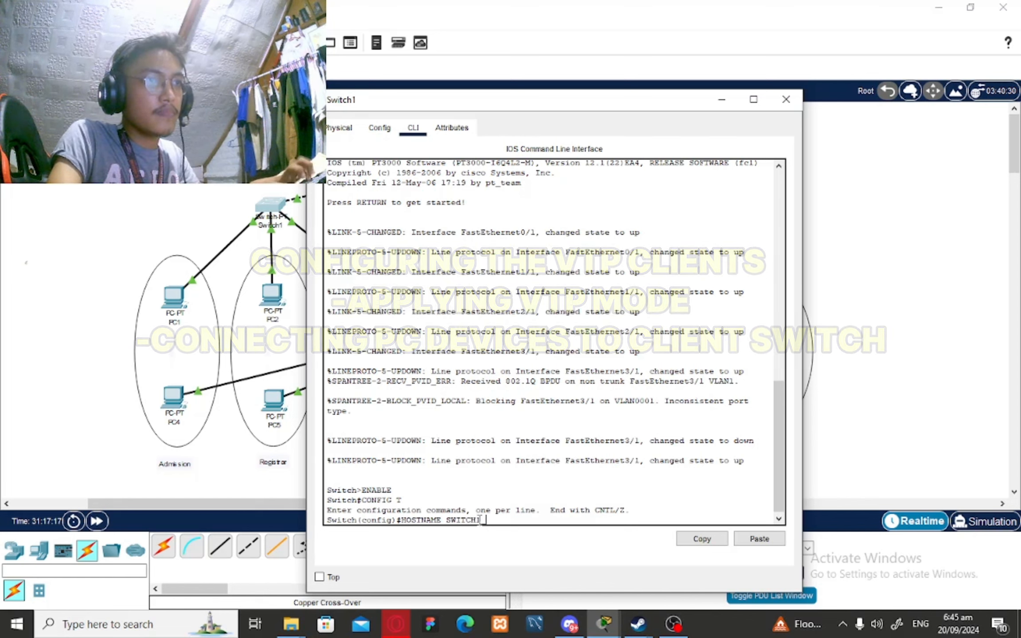
{"action": "type", "text": " Victor"}
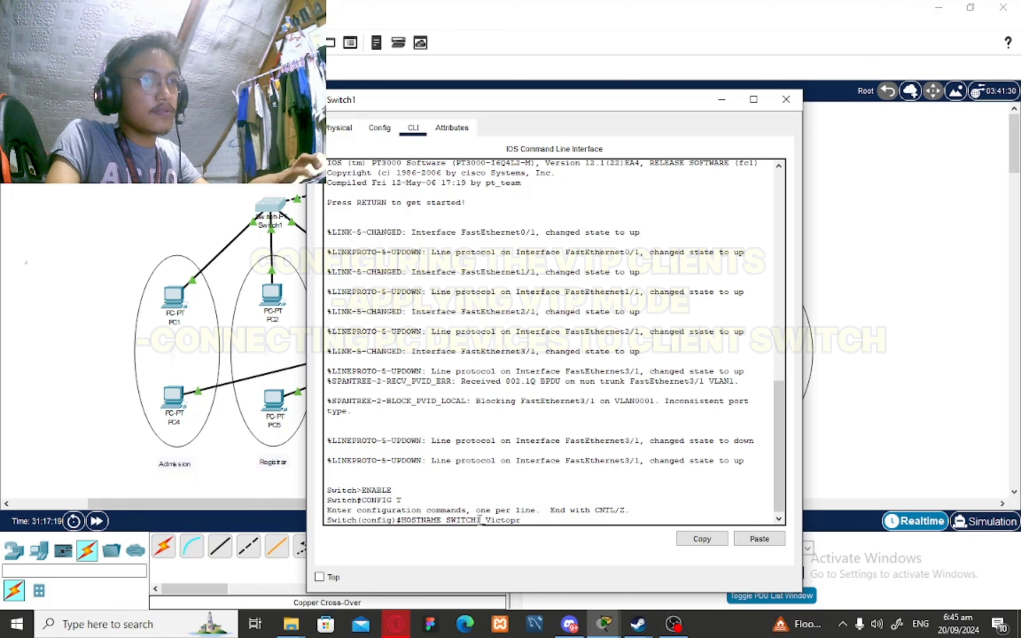
{"action": "type", "text": "ia"}
Apply Switch1's new hostname and set it to VTP version 2
{"action": "key", "text": "Return"}
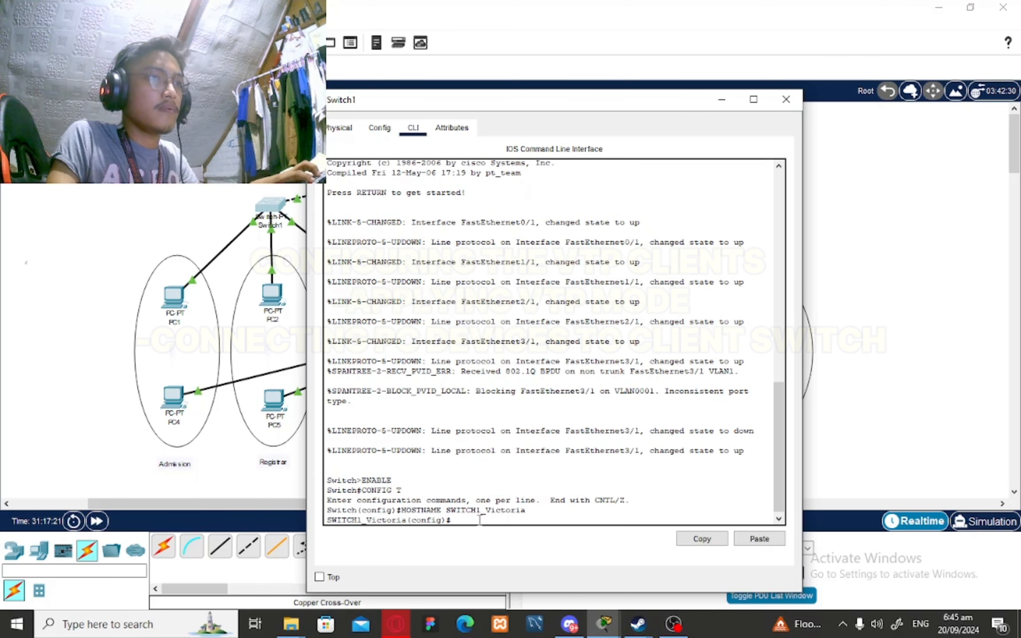
{"action": "type", "text": "VTP "}
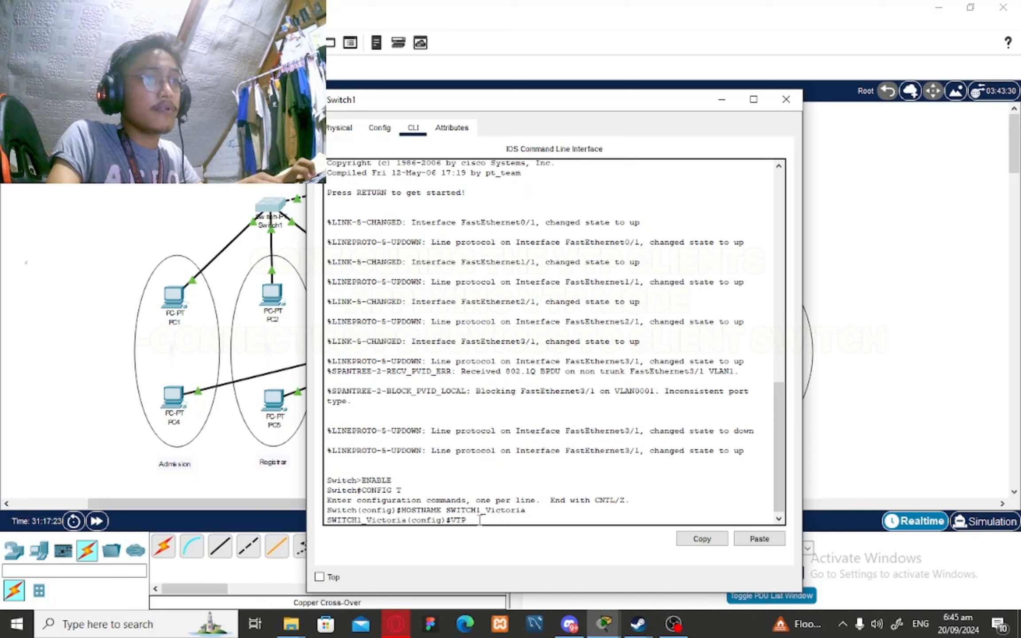
{"action": "type", "text": "VERSIOn2"}
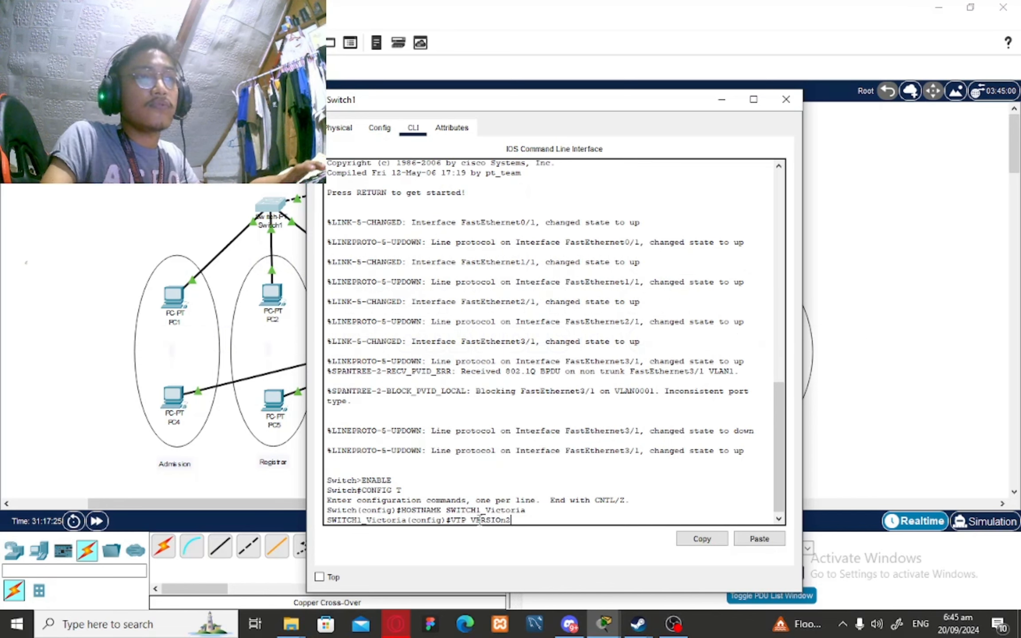
{"action": "key", "text": "Return"}
{"action": "type", "text": "V"}
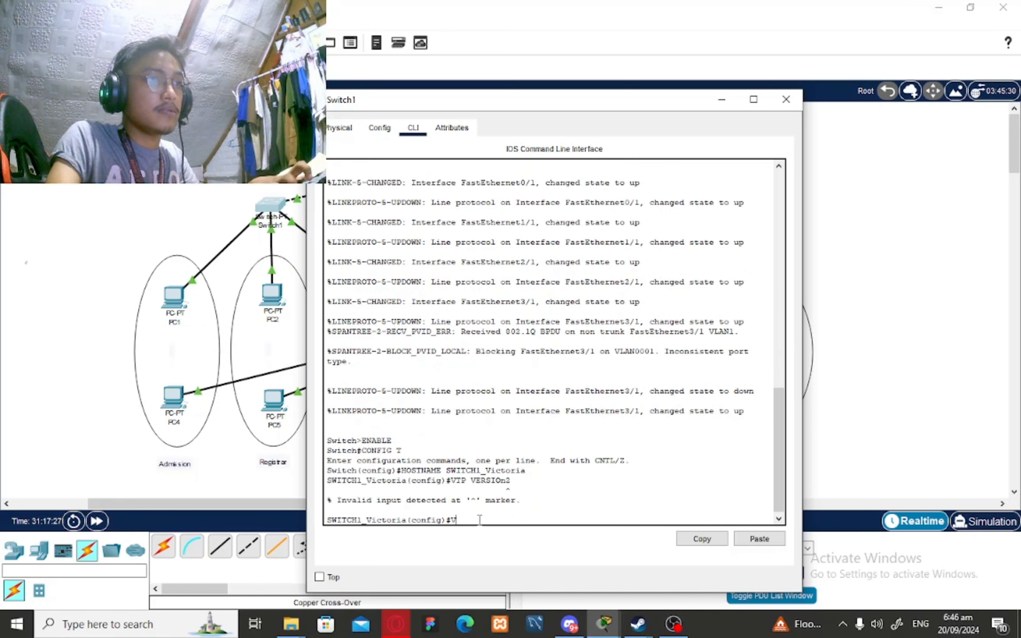
{"action": "type", "text": "TP VERSION 2"}
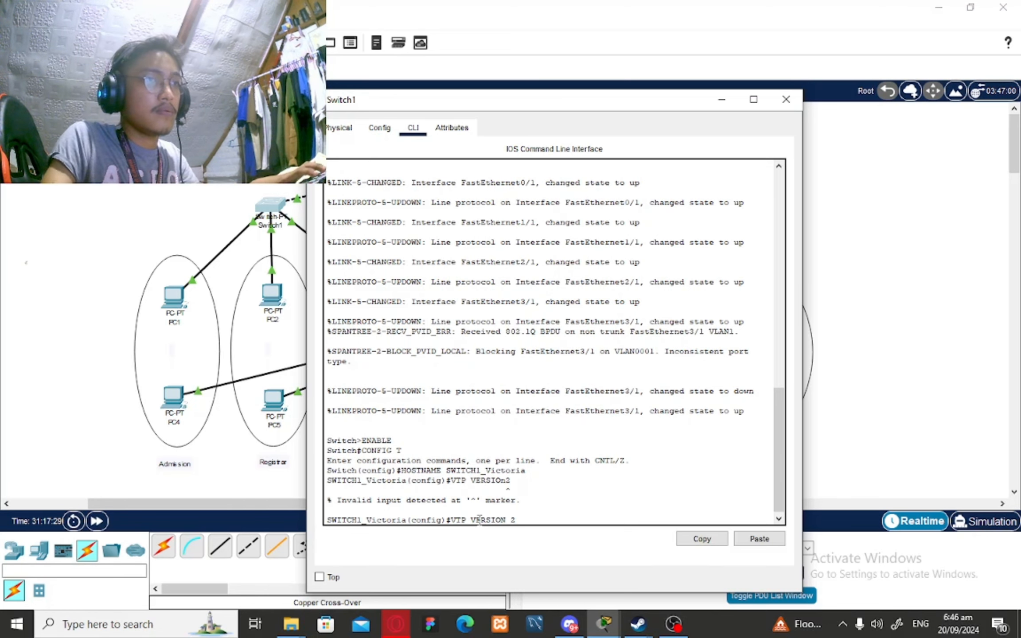
{"action": "key", "text": "Return"}
Make Switch1 a VTP client in domain pnc using the server's VTP password
{"action": "type", "text": "VTP"}
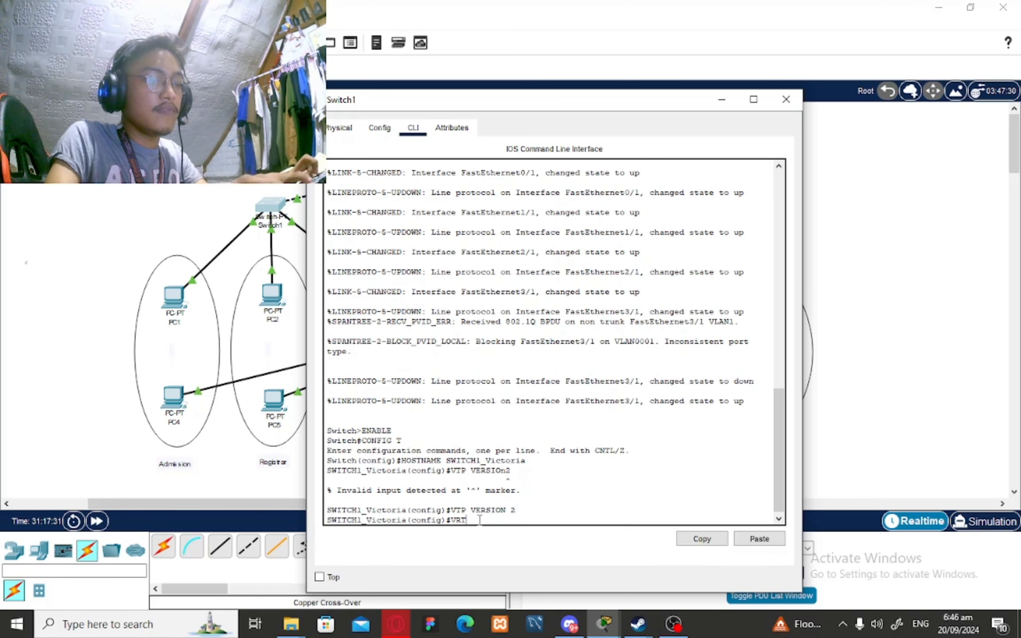
{"action": "type", "text": " MODE CLIENT"}
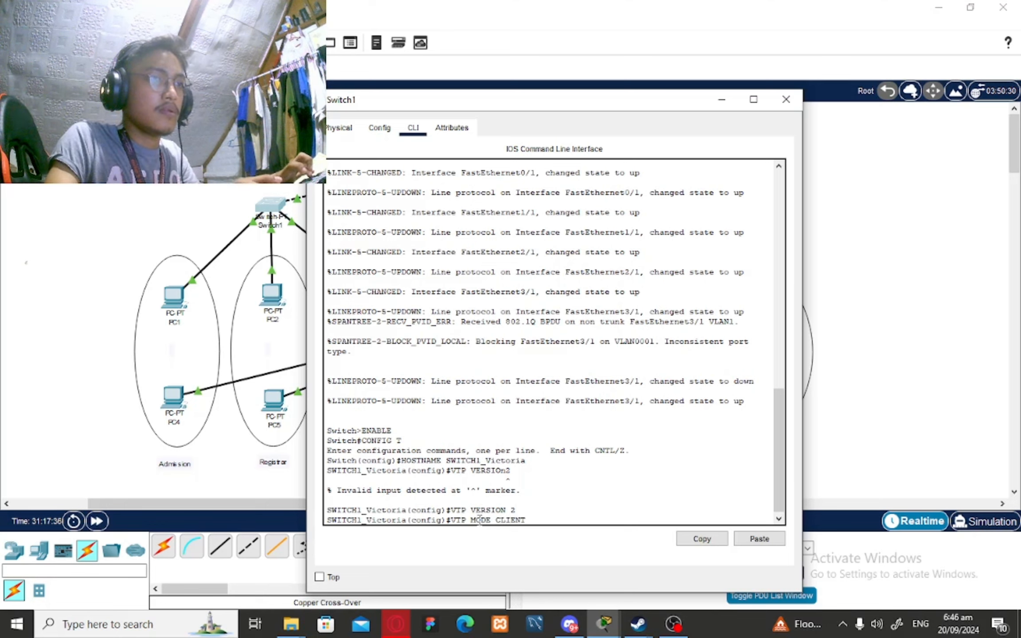
{"action": "key", "text": "Return"}
{"action": "type", "text": "E"}
{"action": "key", "text": "BackSpace"}
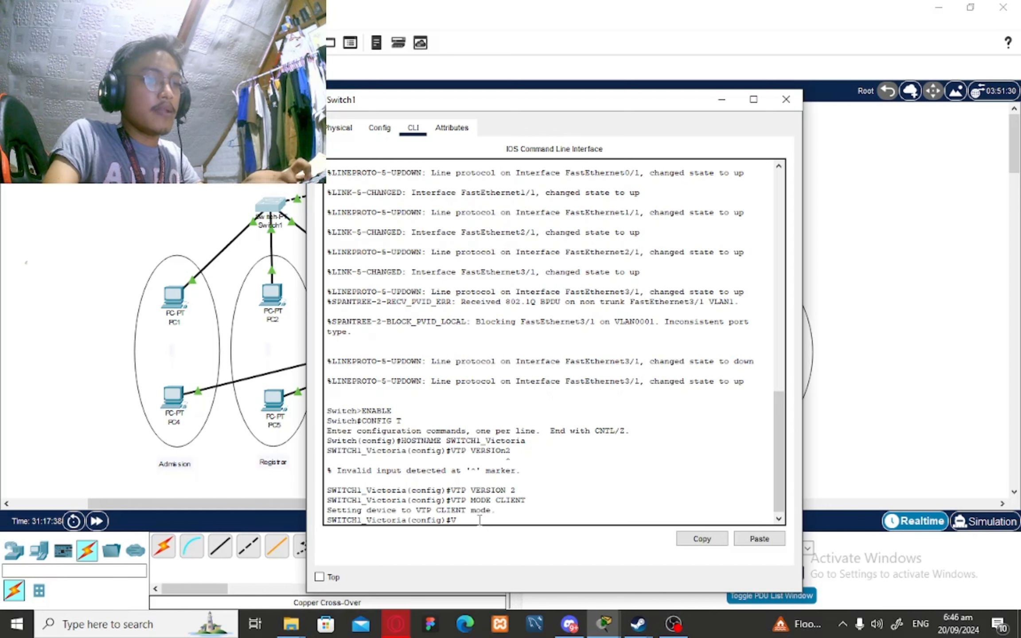
{"action": "type", "text": "VTP "}
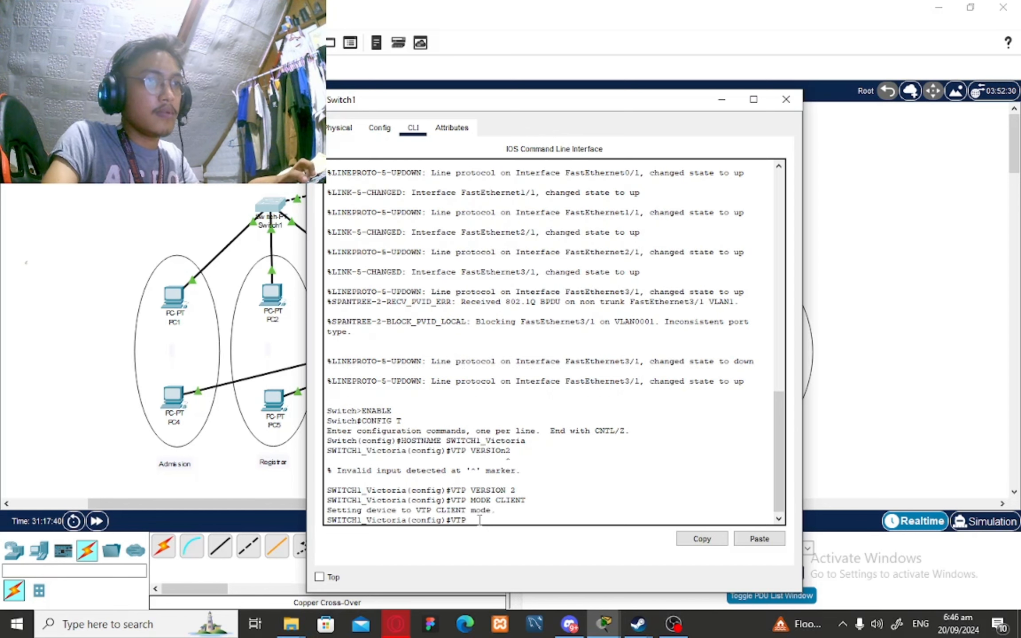
{"action": "type", "text": "DOMAIn"}
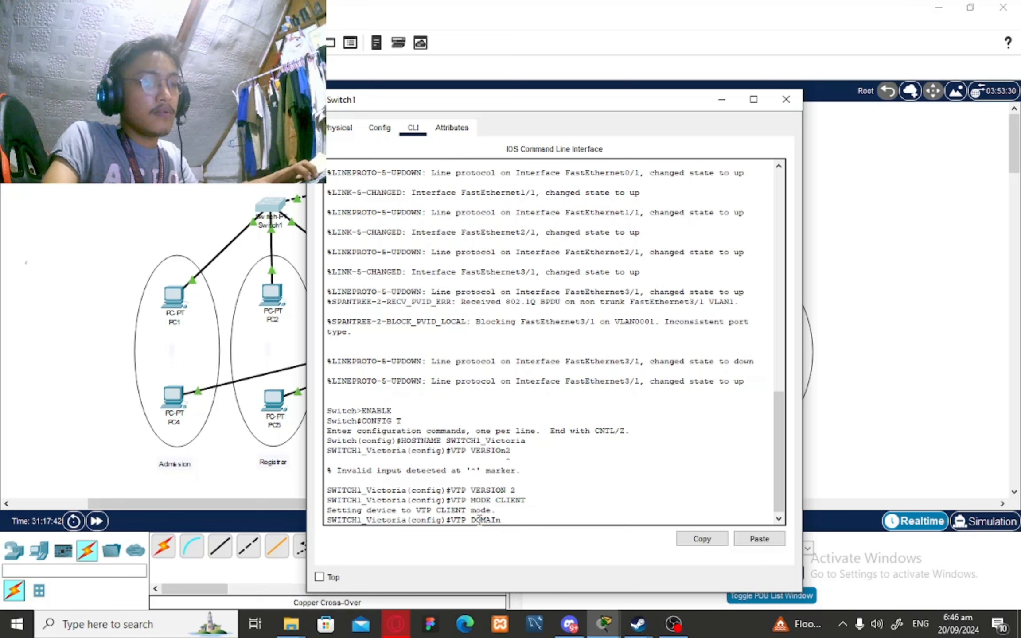
{"action": "key", "text": "BackSpace"}
{"action": "type", "text": "N pnc"}
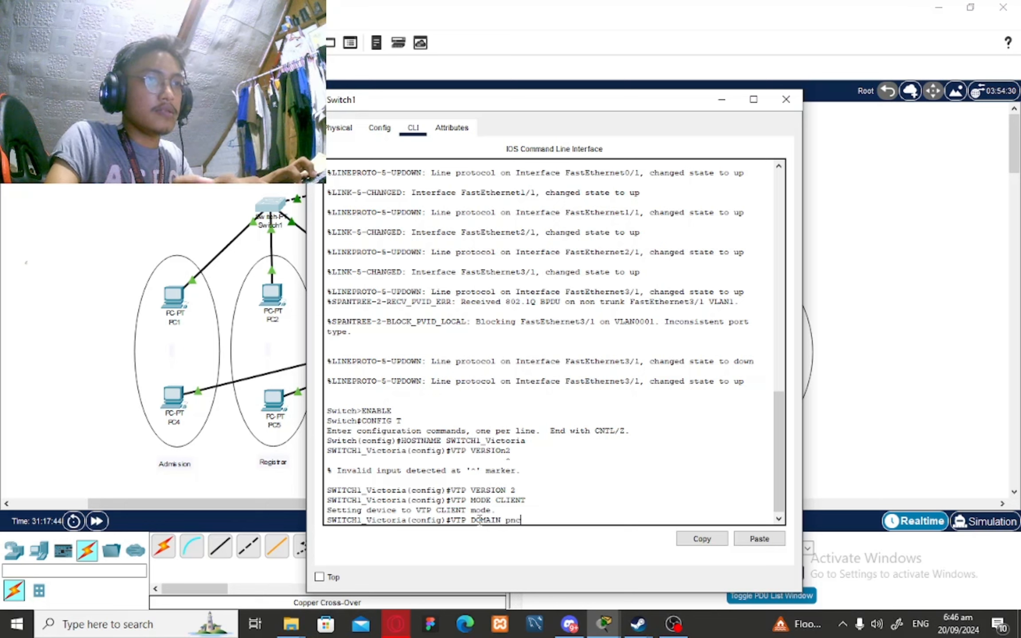
{"action": "key", "text": "Return"}
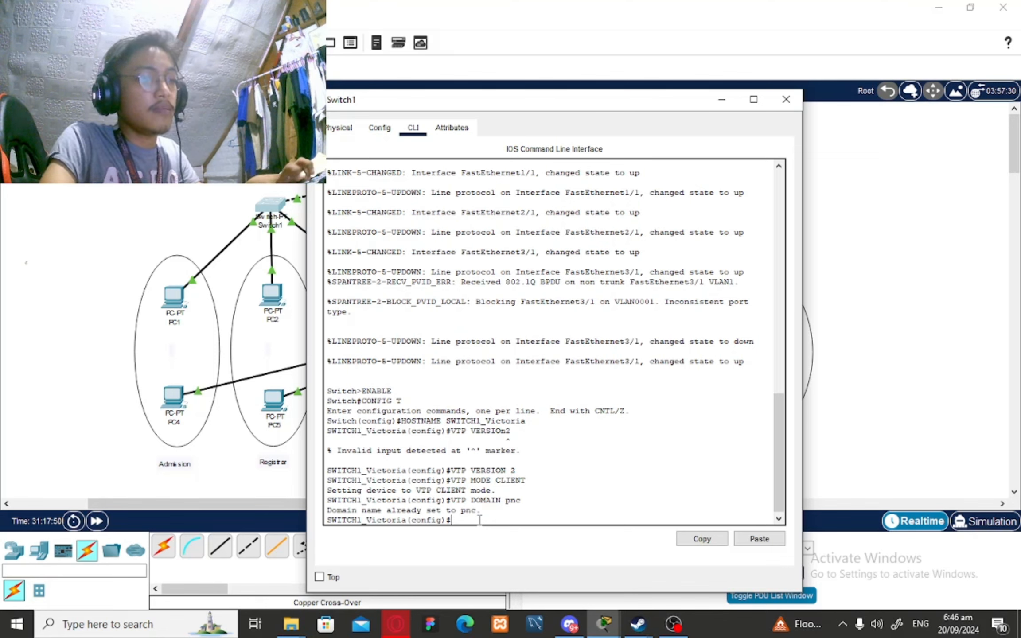
{"action": "type", "text": "VTP PA"}
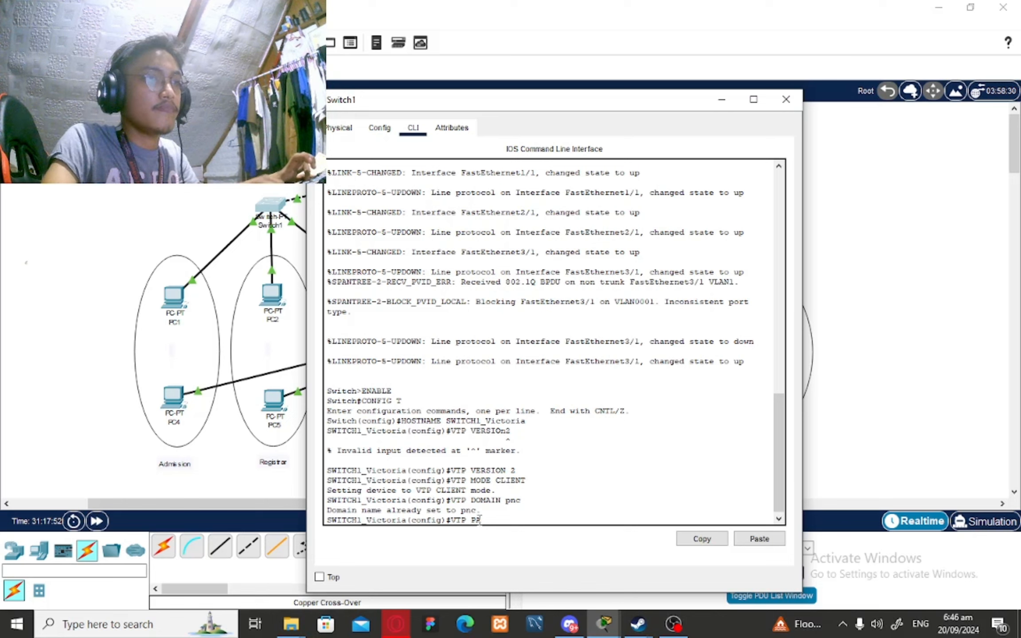
{"action": "type", "text": "SSWORD 1"}
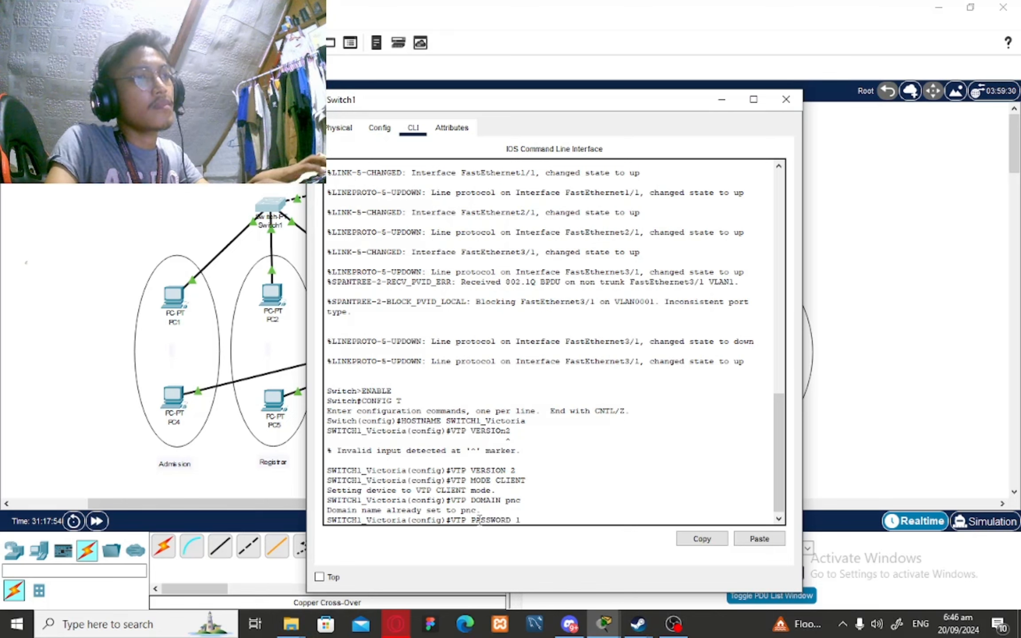
{"action": "type", "text": "234"}
{"action": "key", "text": "Return"}
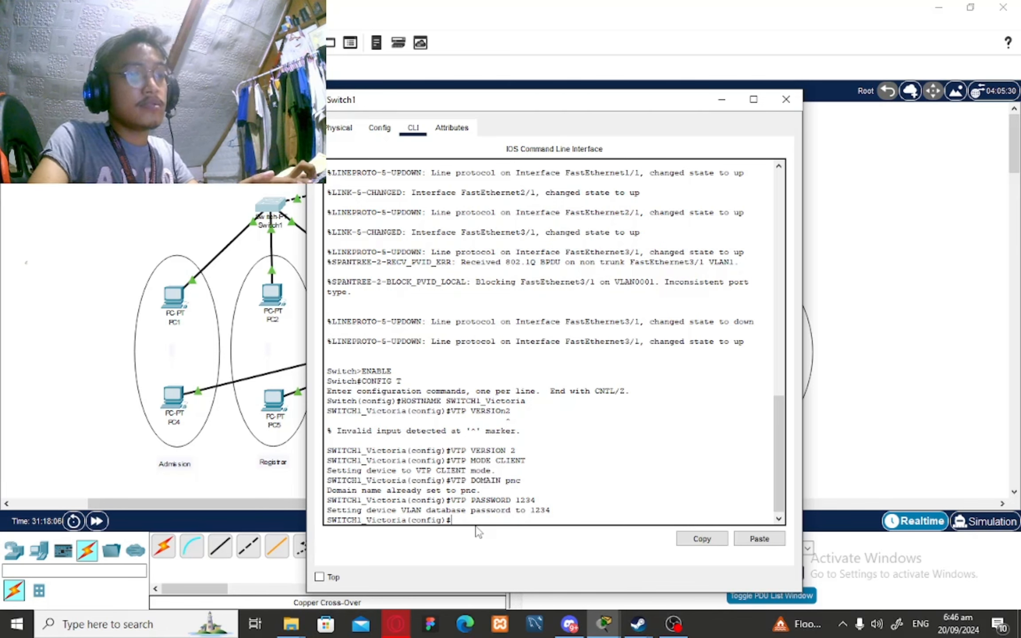
Make Switch1's Fa0/1 an access port in VLAN 10
{"action": "type", "text": "NT"}
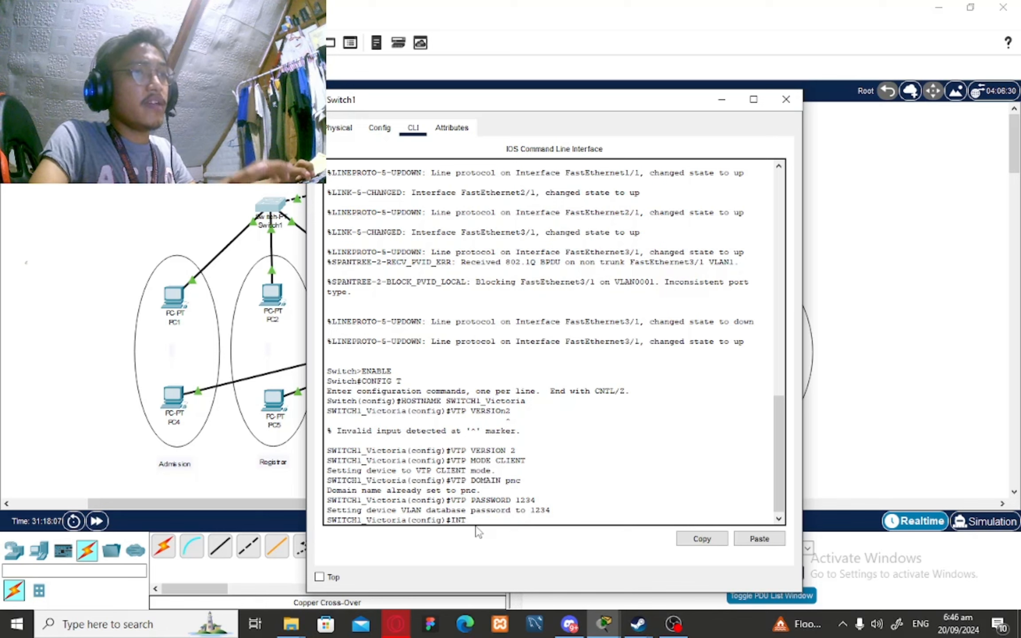
{"action": "type", "text": " FA/"}
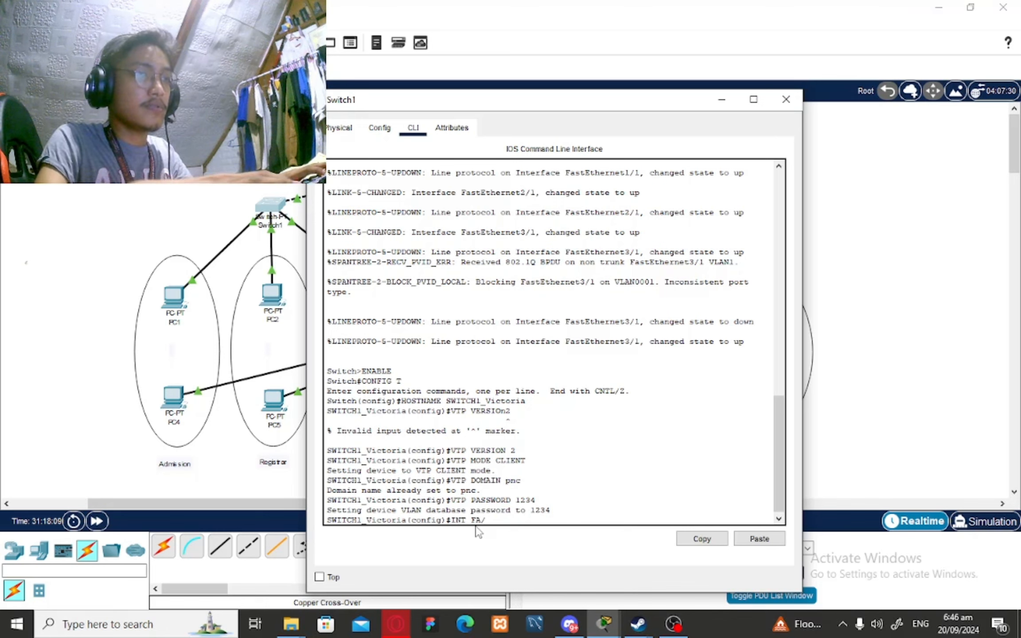
{"action": "type", "text": "01"}
{"action": "key", "text": "BackSpace"}
{"action": "key", "text": "BackSpace"}
{"action": "type", "text": "0/1"}
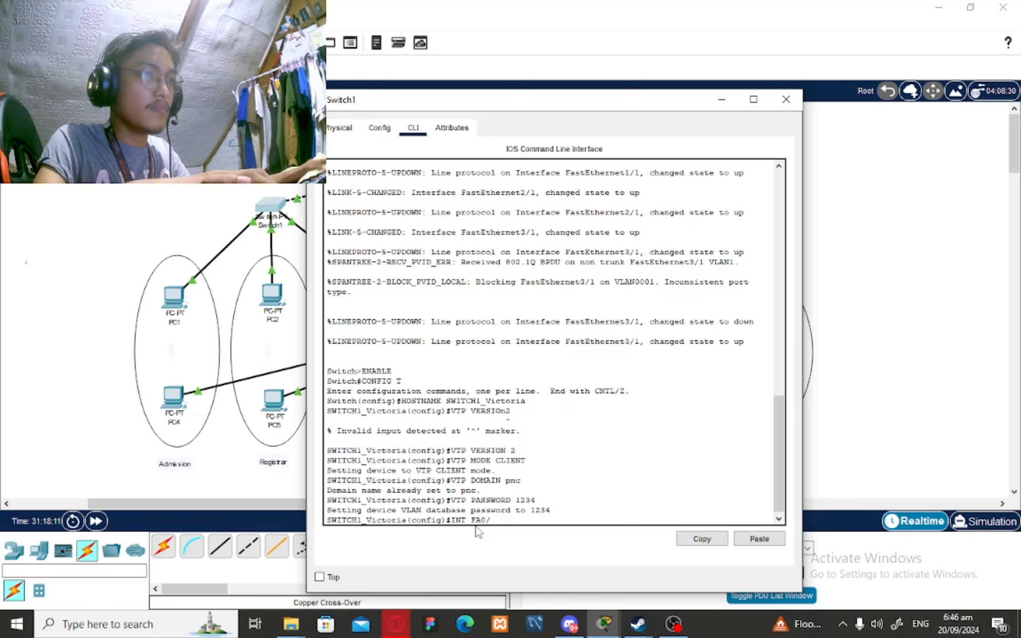
{"action": "key", "text": "Return"}
{"action": "type", "text": "SWITG"}
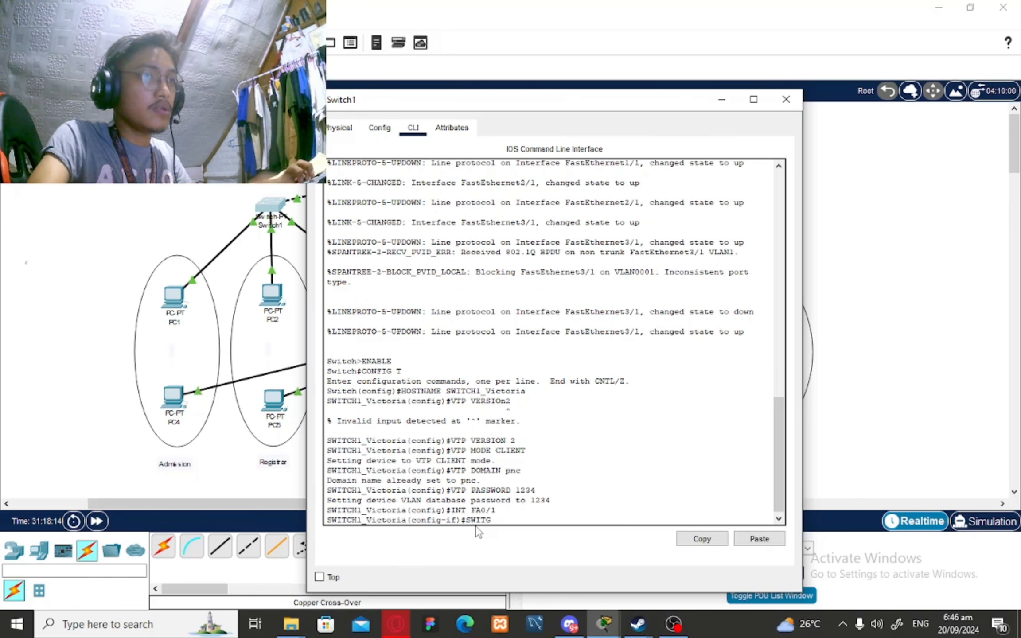
{"action": "key", "text": "BackSpace"}
{"action": "type", "text": "CHM"}
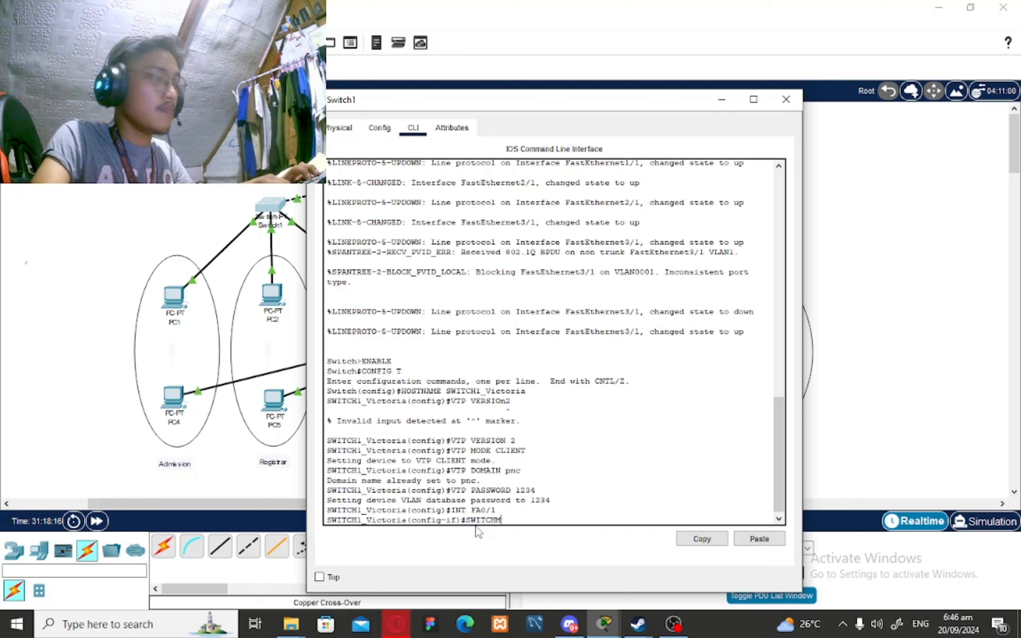
{"action": "key", "text": "BackSpace"}
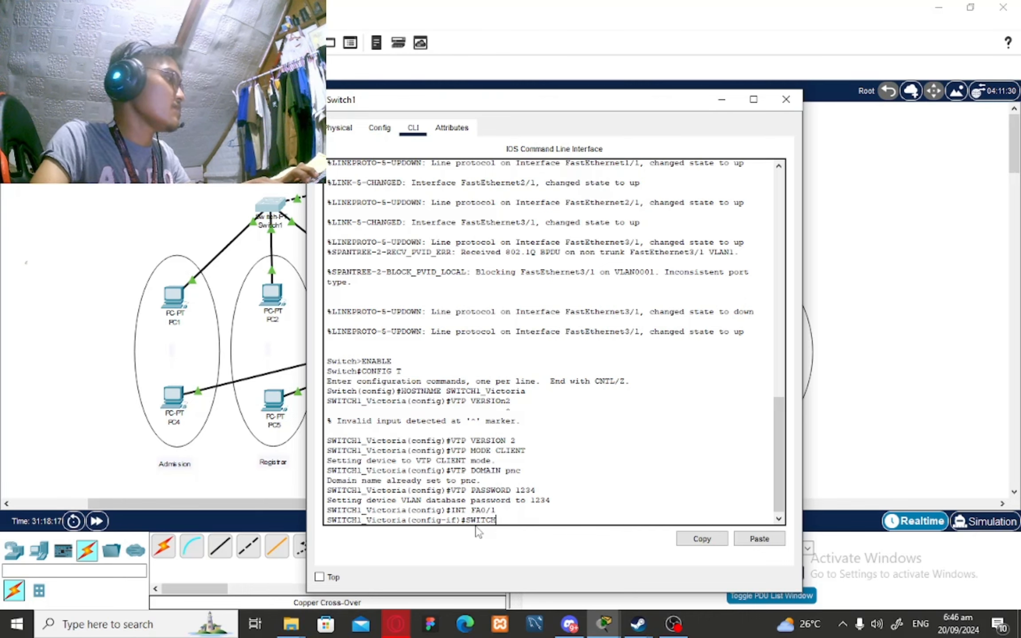
{"action": "type", "text": "MODE"}
{"action": "key", "text": "BackSpace"}
{"action": "key", "text": "BackSpace"}
{"action": "key", "text": "BackSpace"}
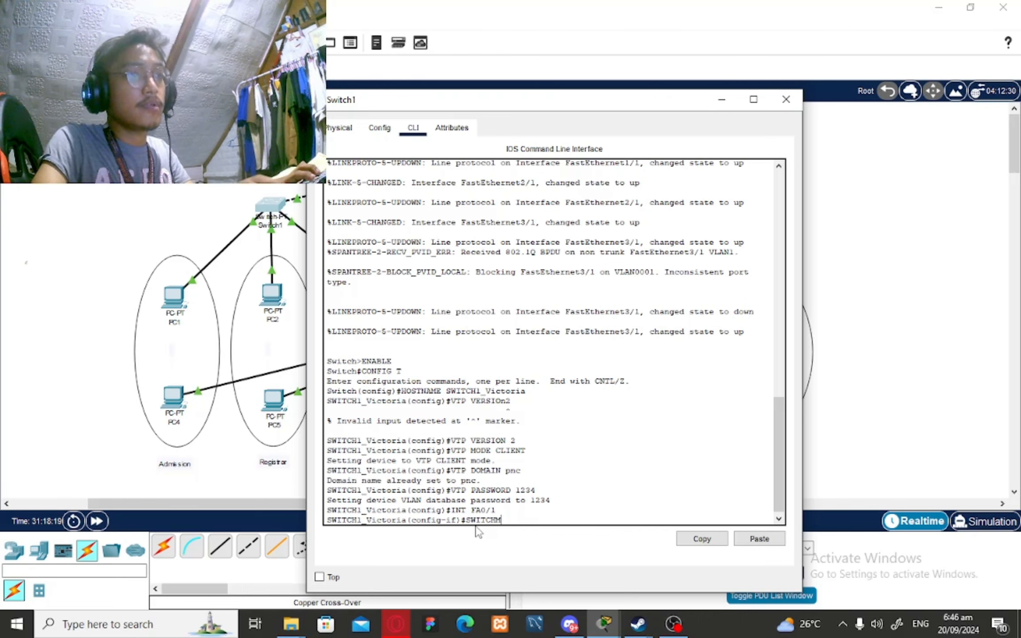
{"action": "key", "text": "BackSpace"}
{"action": "type", "text": "PORT"}
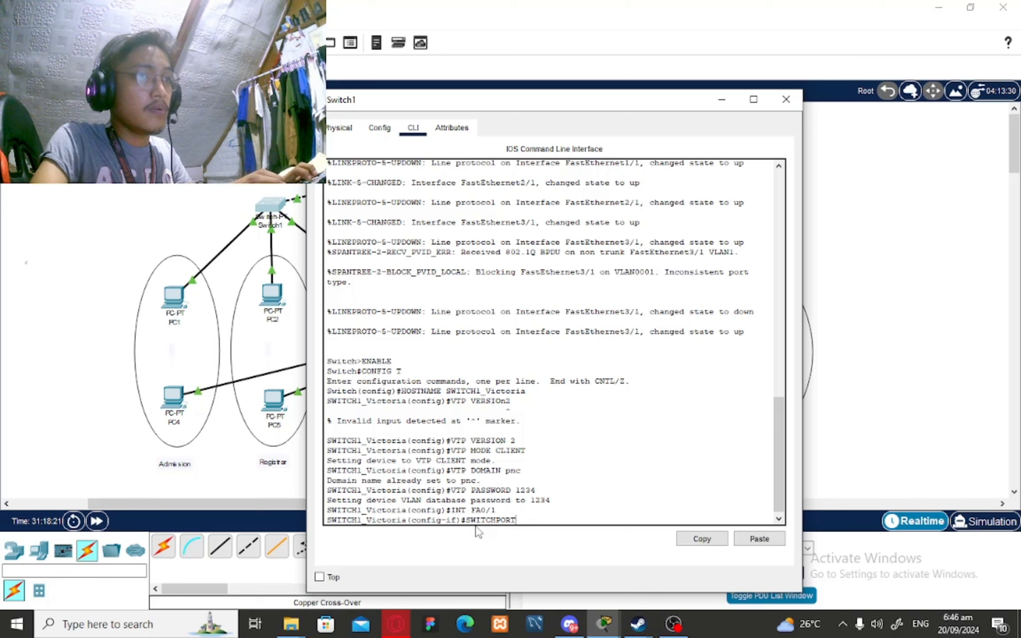
{"action": "type", "text": " MODE ACCCE"}
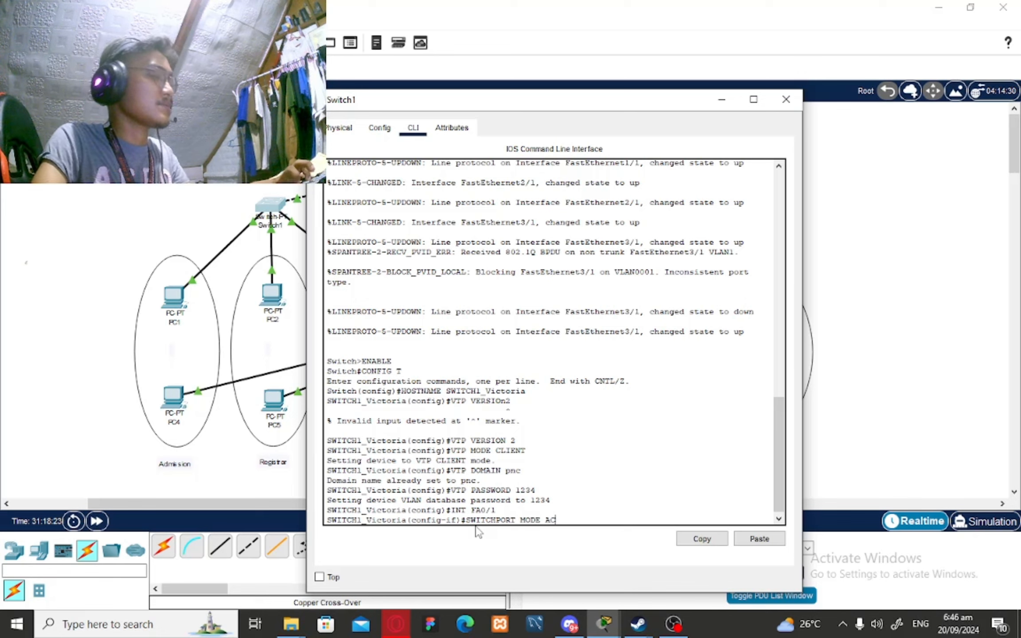
{"action": "key", "text": "BackSpace"}
{"action": "type", "text": "ESS"}
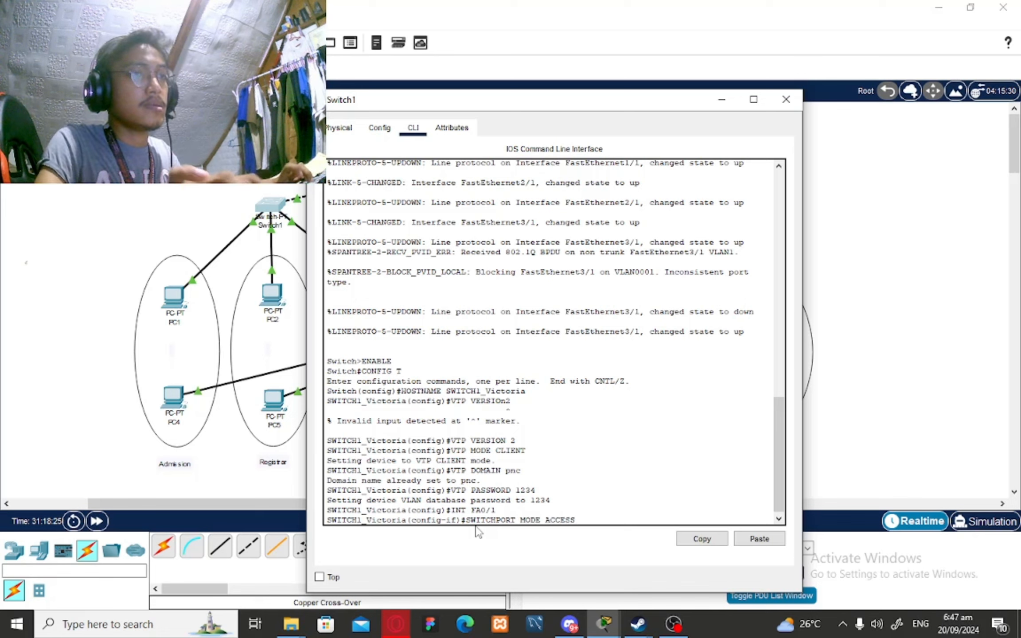
{"action": "key", "text": "Return"}
{"action": "type", "text": "SWITCHPO"}
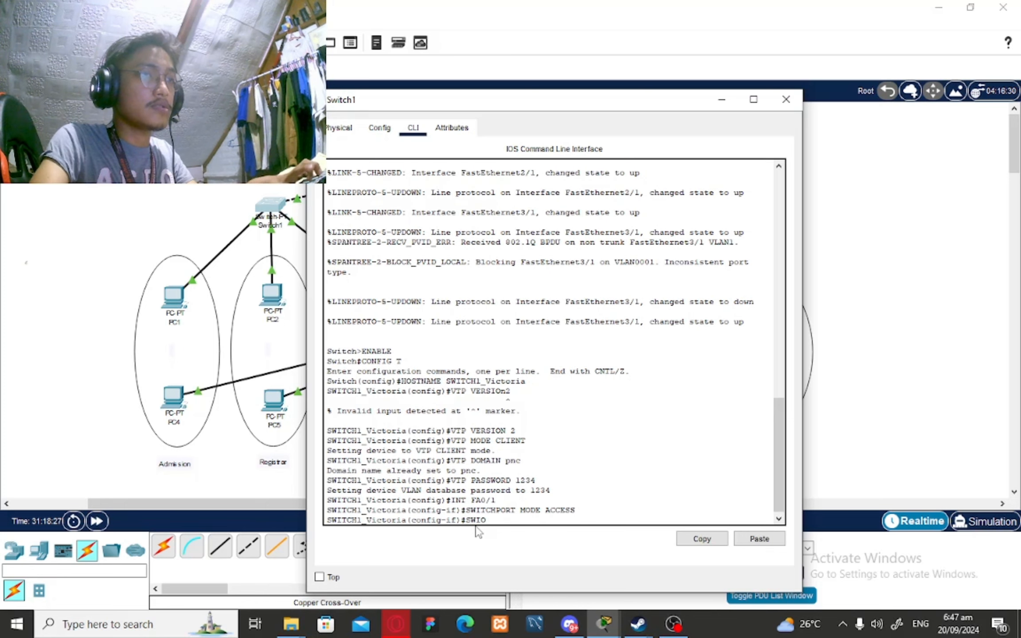
{"action": "type", "text": "RT"}
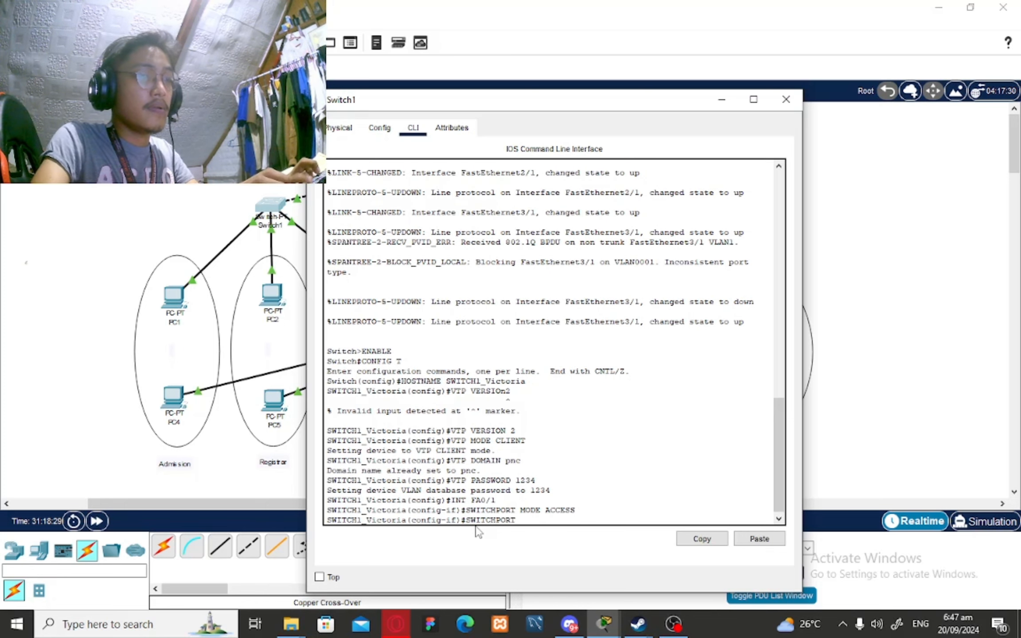
{"action": "type", "text": " ACCES"}
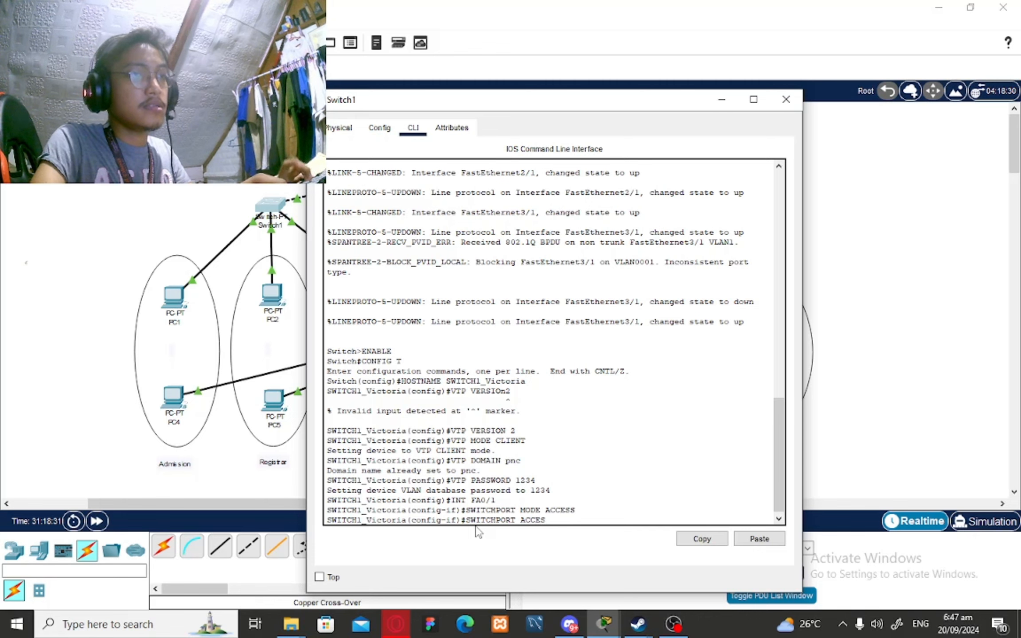
{"action": "type", "text": "S VLAN 10"}
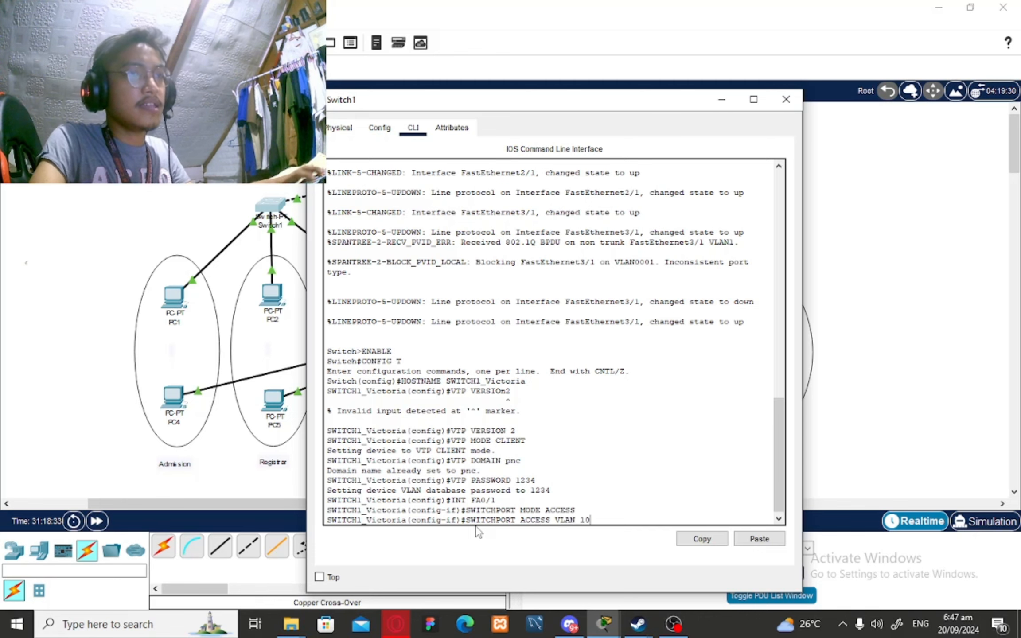
{"action": "key", "text": "Return"}
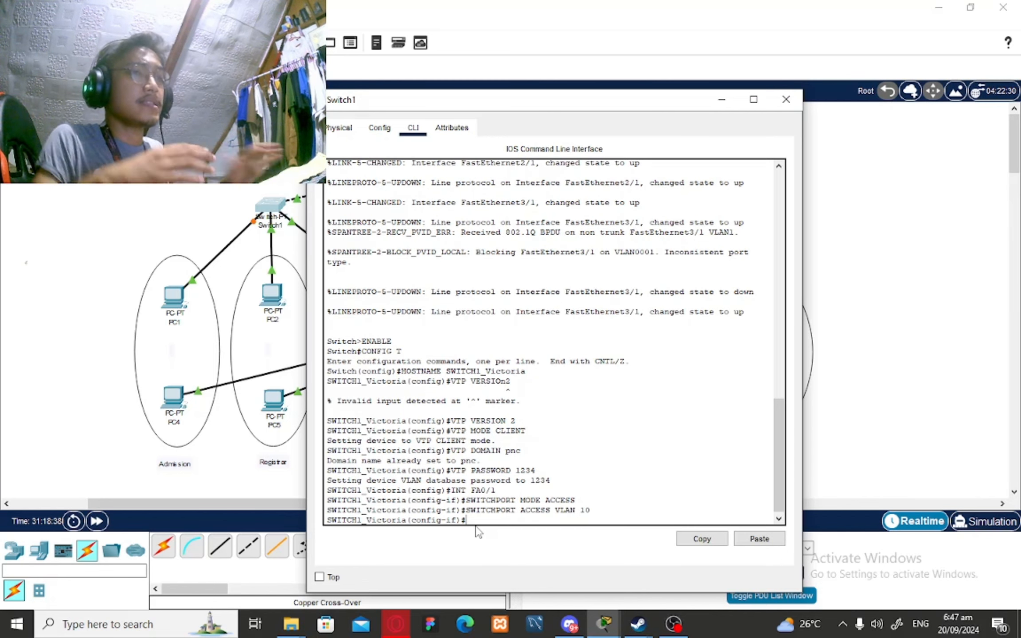
{"action": "type", "text": "exit"}
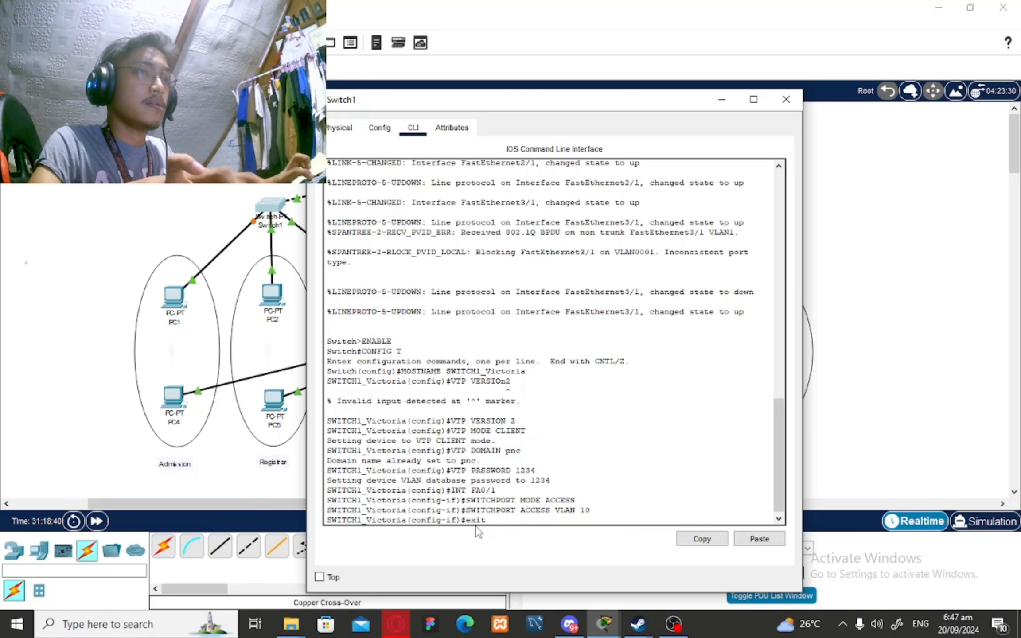
{"action": "key", "text": "Return"}
Make Switch1's Fa1/1 an access port in VLAN 20
{"action": "type", "text": "INT"}
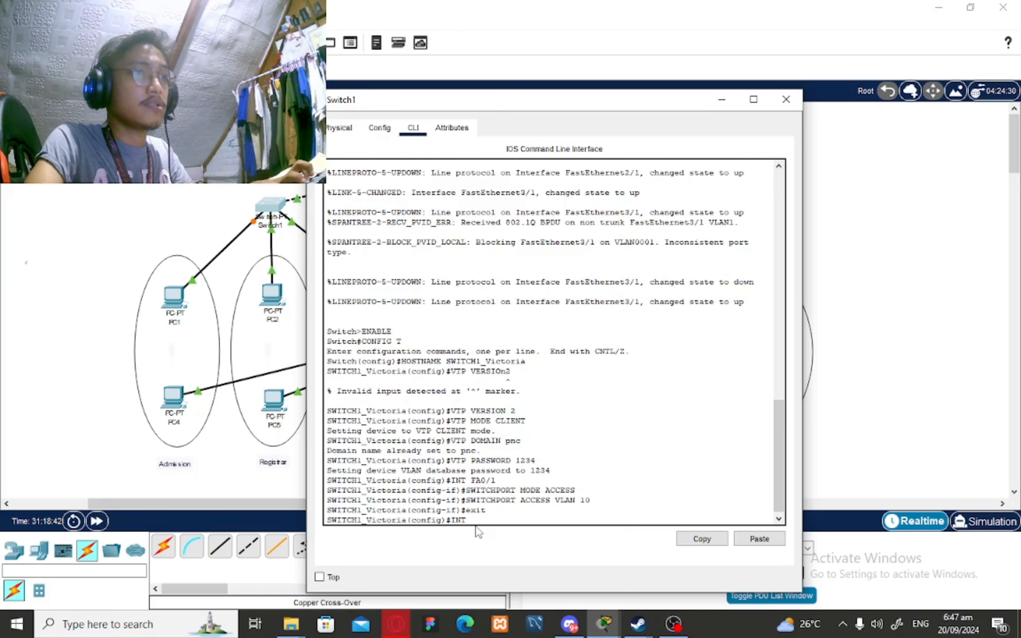
{"action": "type", "text": " FA/1"}
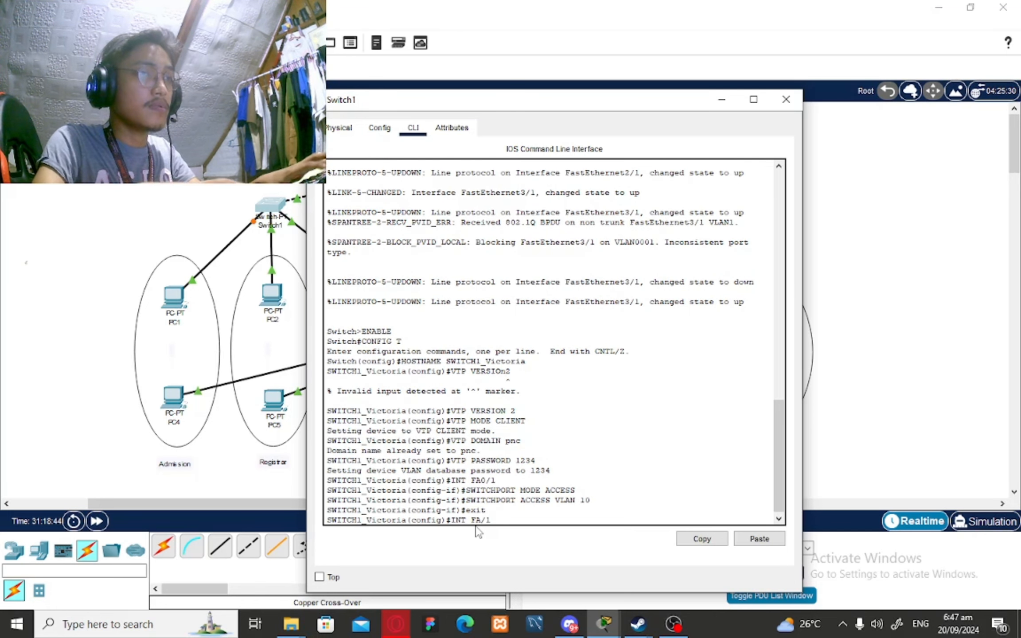
{"action": "type", "text": "/1"}
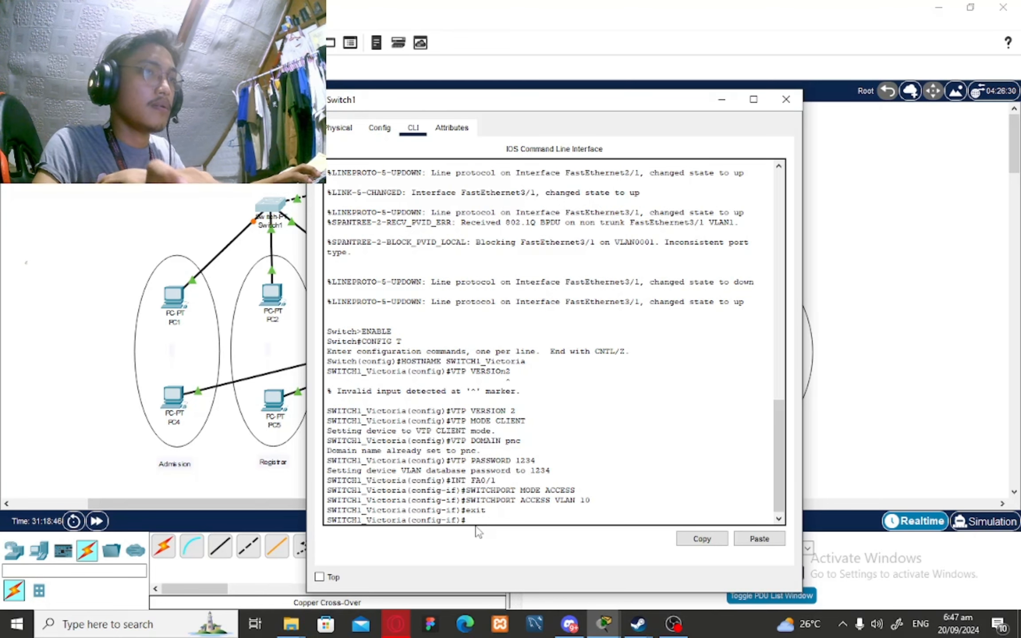
{"action": "key", "text": "Return"}
{"action": "type", "text": "SWITCH"}
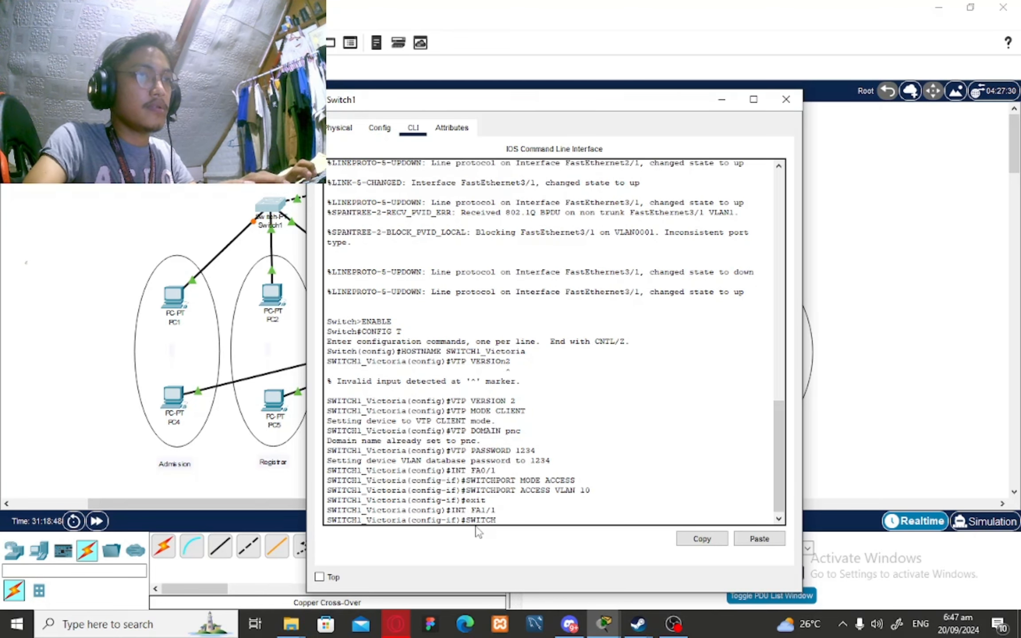
{"action": "type", "text": "PORT MODE ACCESS"}
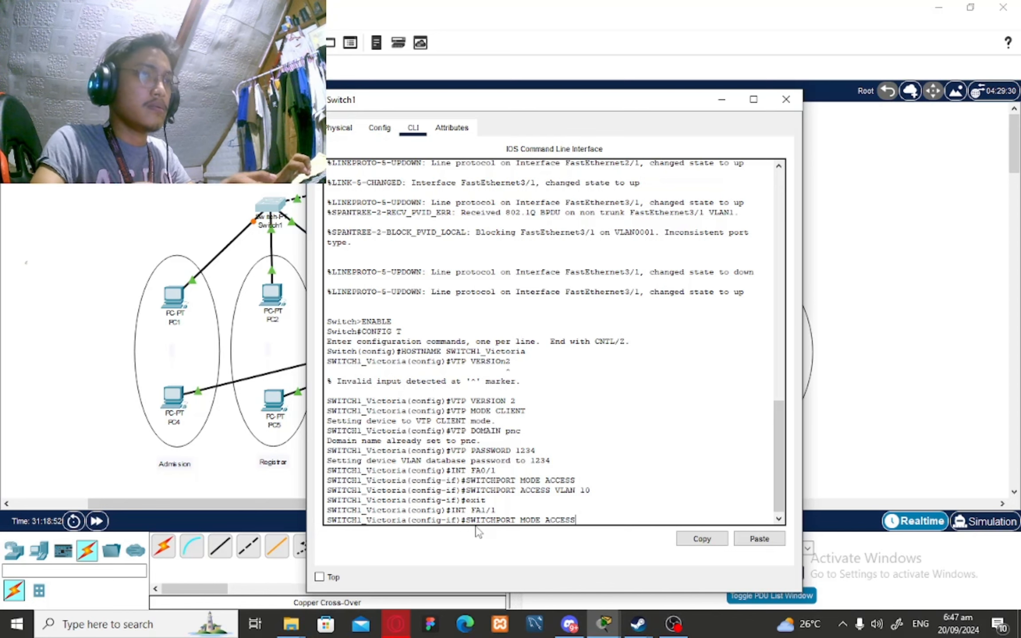
{"action": "key", "text": "Return"}
{"action": "type", "text": "SWITCH1_Victoria(config-if)#SWIT"}
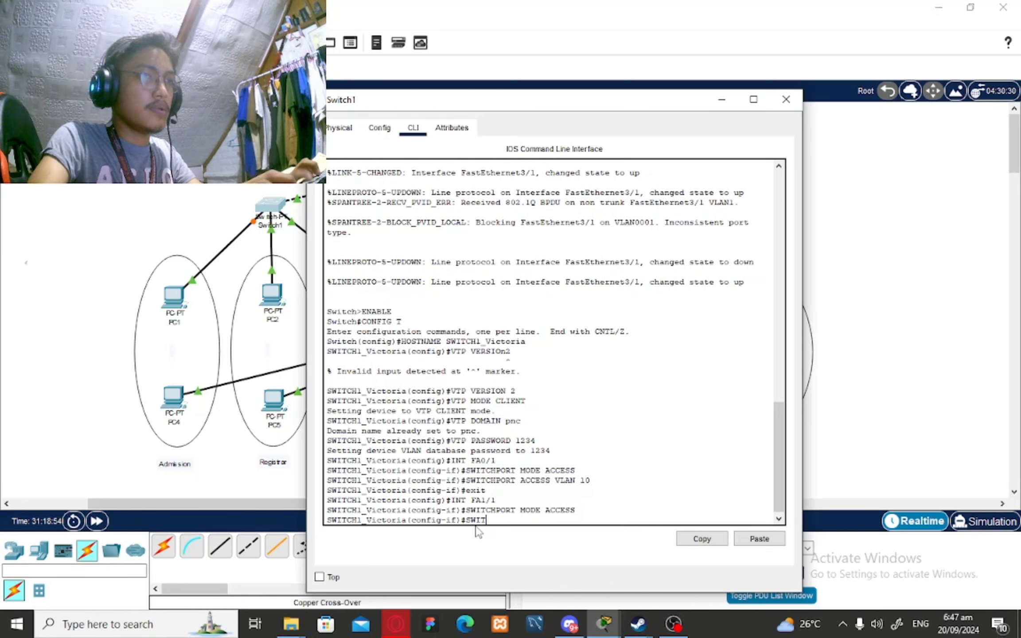
{"action": "type", "text": "CHPORT "}
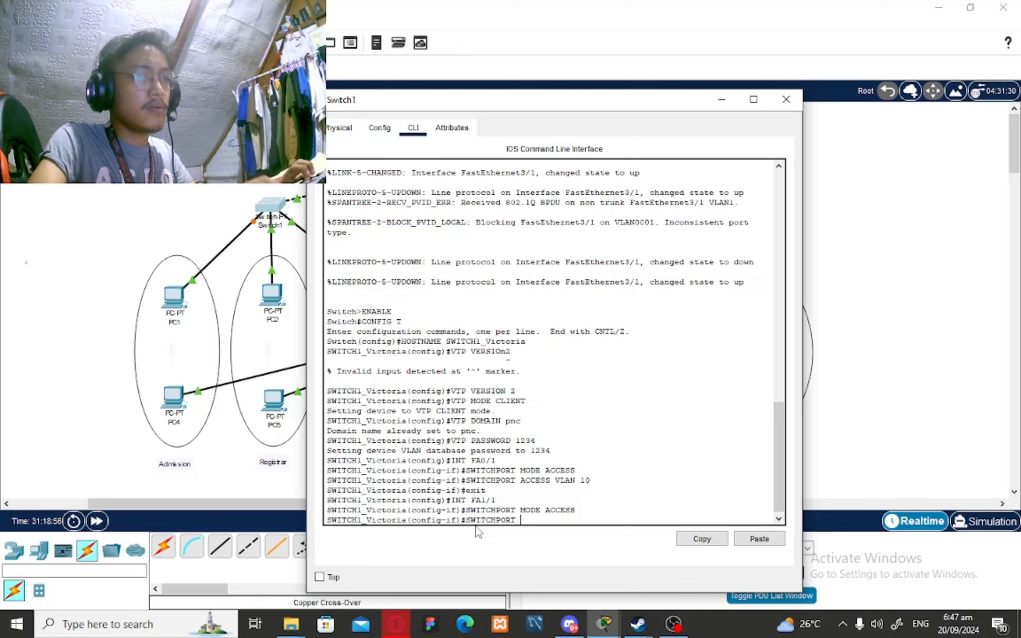
{"action": "type", "text": "ACC"}
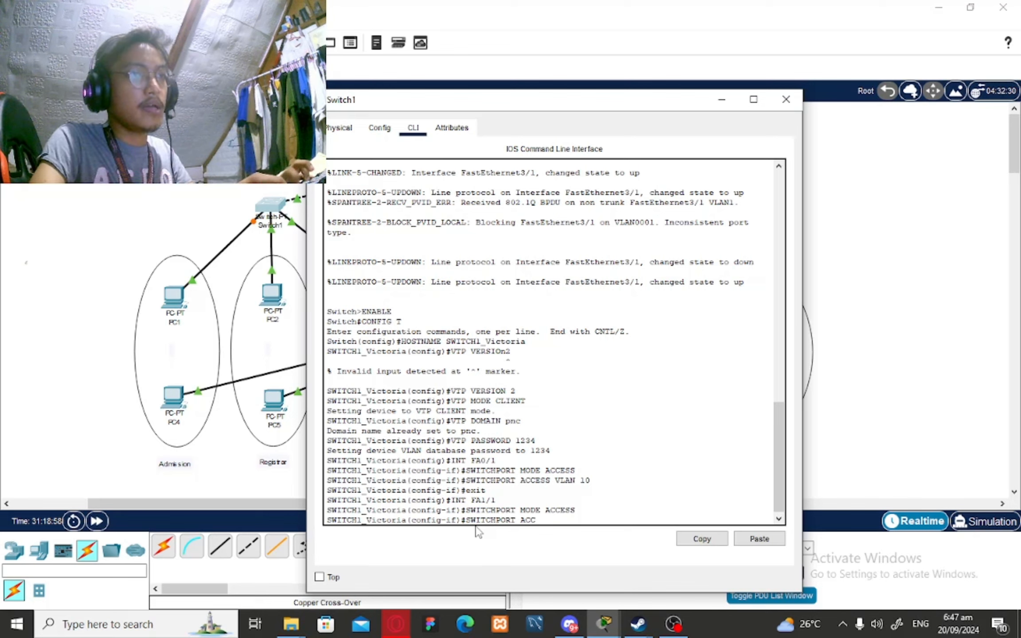
{"action": "type", "text": "ESS VL"}
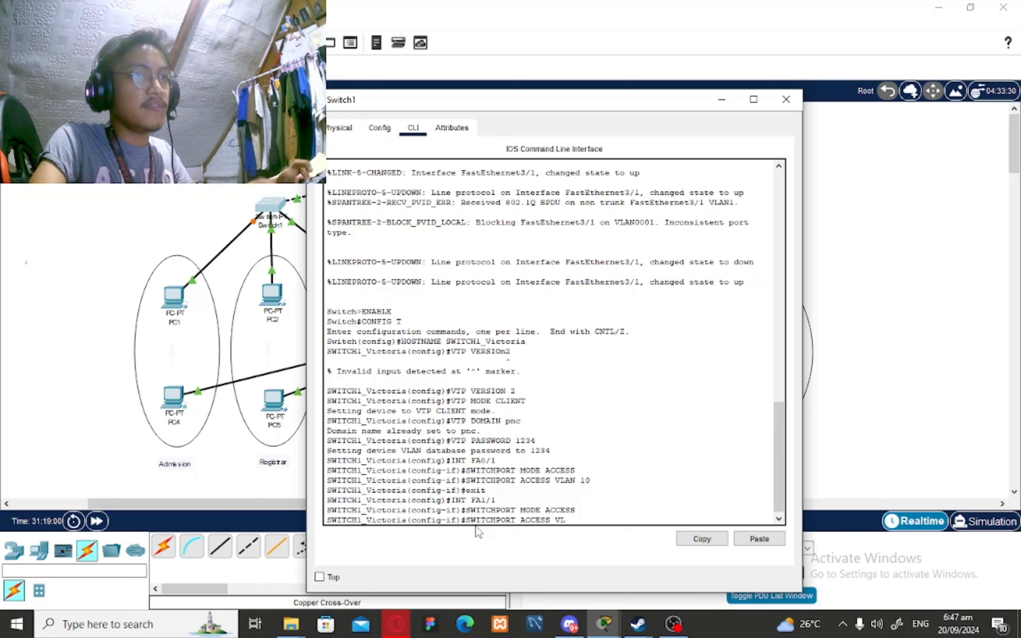
{"action": "type", "text": "AN 20"}
{"action": "key", "text": "Return"}
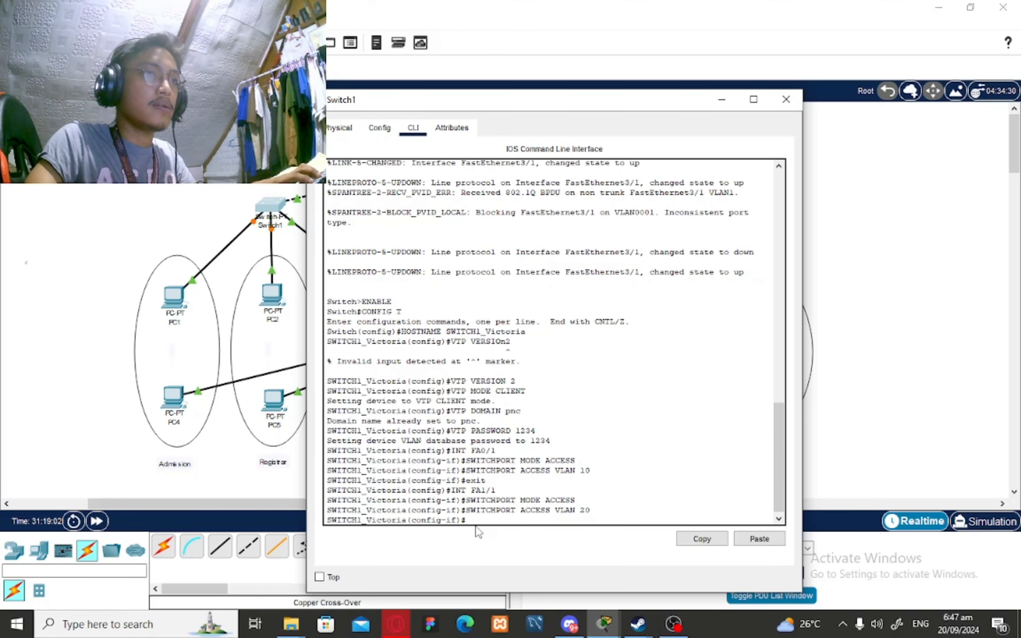
{"action": "type", "text": "EC"}
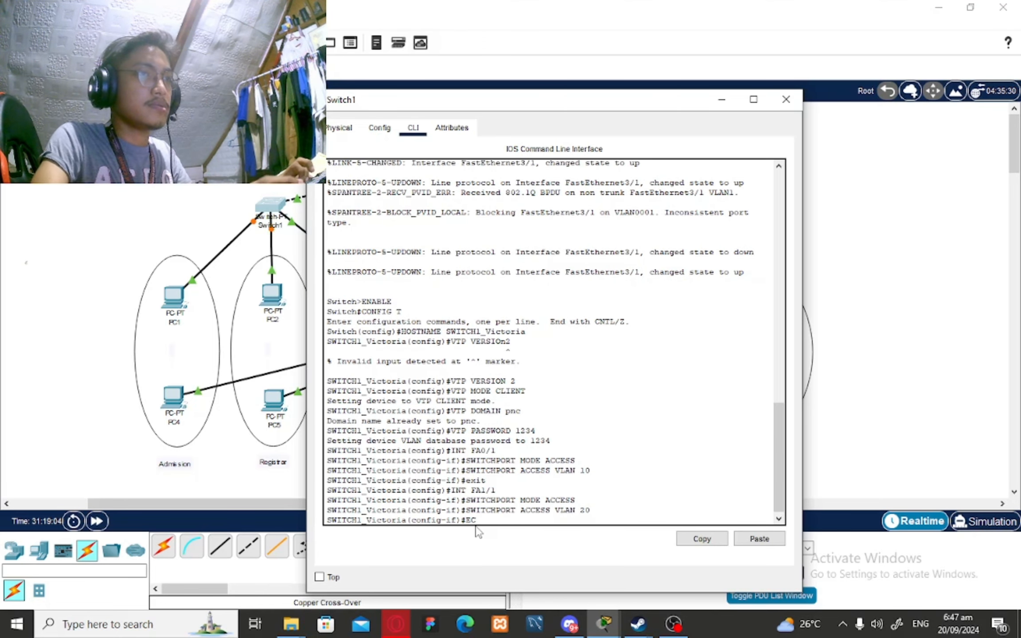
{"action": "key", "text": "BackSpace"}
{"action": "type", "text": "XIT"}
{"action": "key", "text": "Return"}
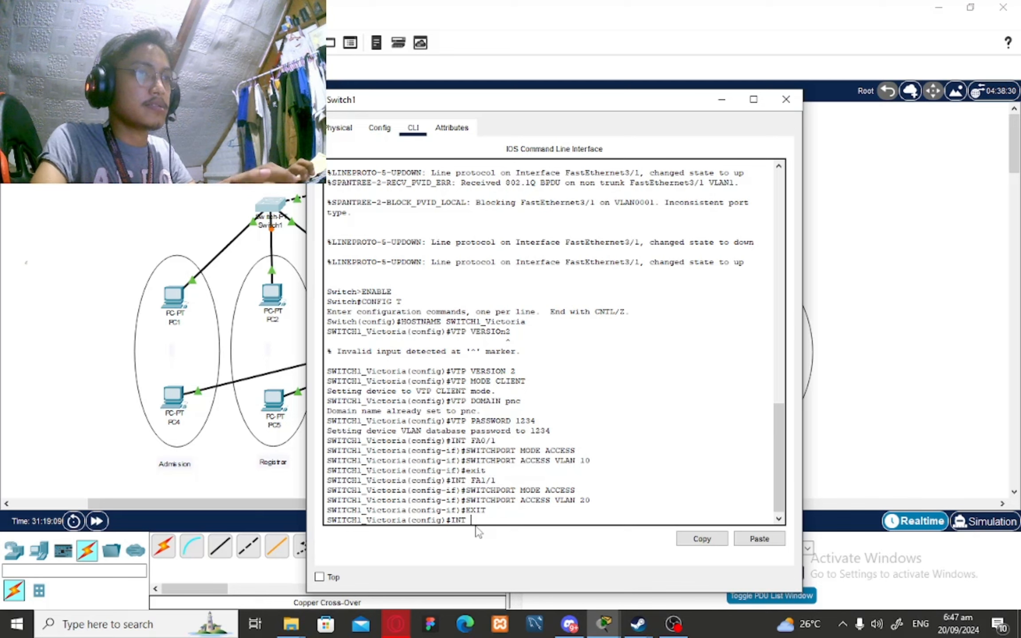
Make Switch1's Fa2/1 an access port in VLAN 30
{"action": "type", "text": "FA"}
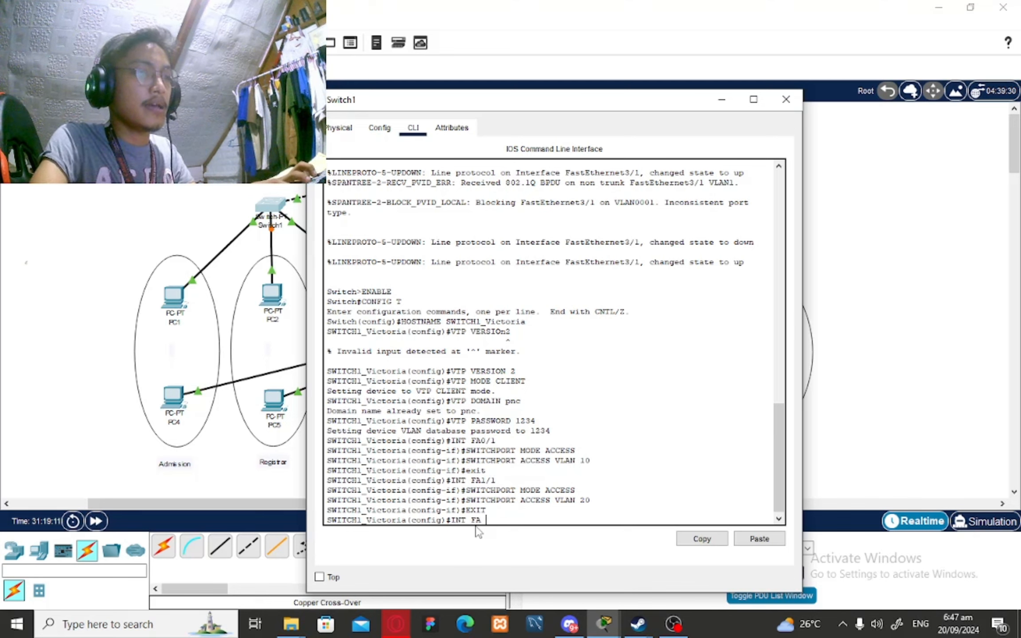
{"action": "type", "text": "2"}
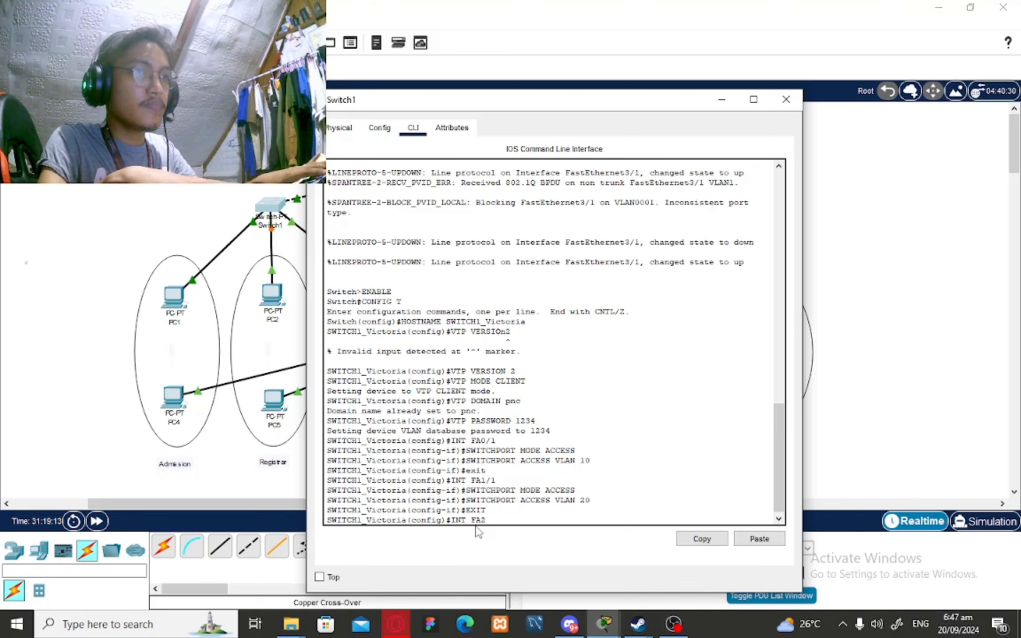
{"action": "type", "text": ".//1"}
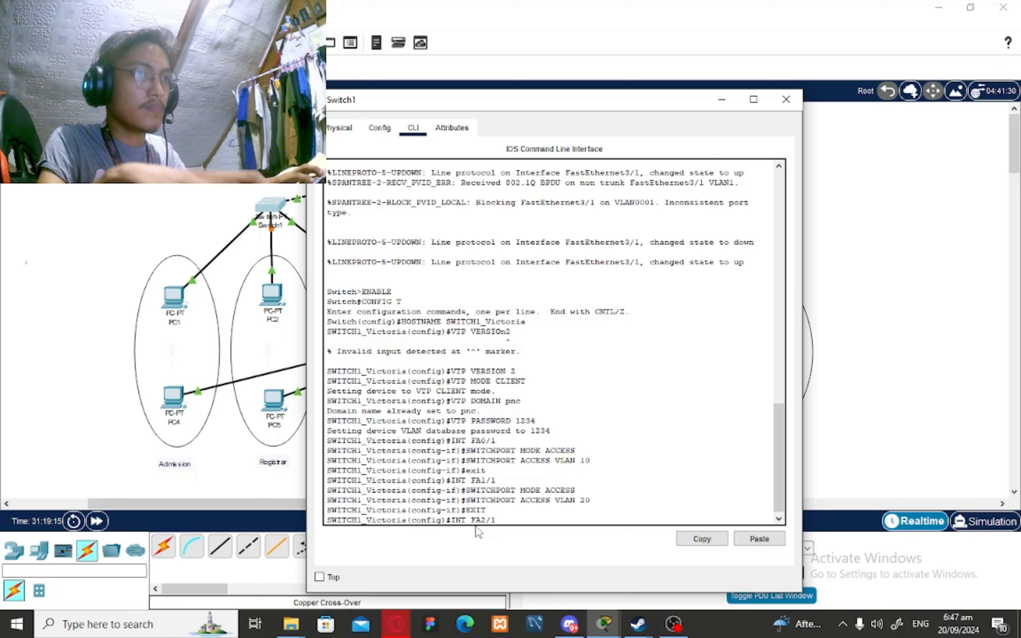
{"action": "key", "text": "Return"}
{"action": "type", "text": "SWIT"}
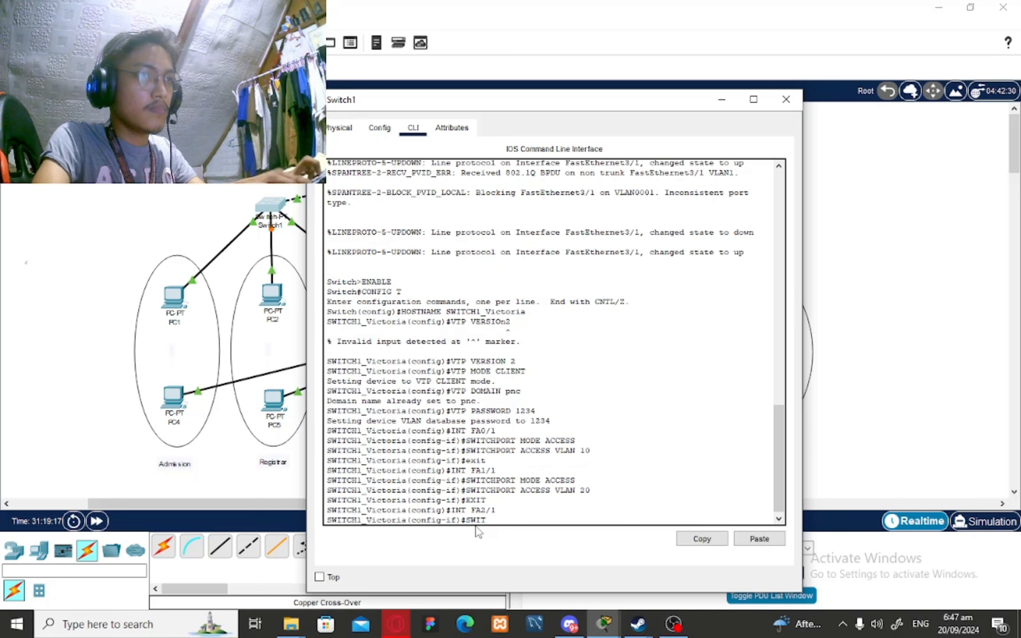
{"action": "type", "text": "CHPORT MODE ACCESS"}
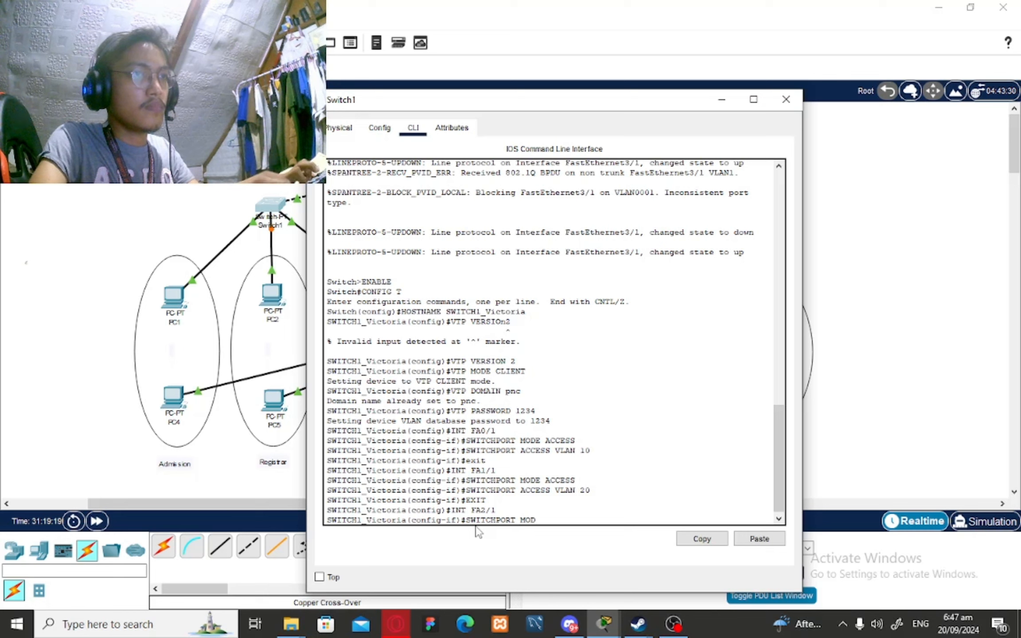
{"action": "key", "text": "Return"}
{"action": "type", "text": "SWITCH1_Victoria(config-if)#S"}
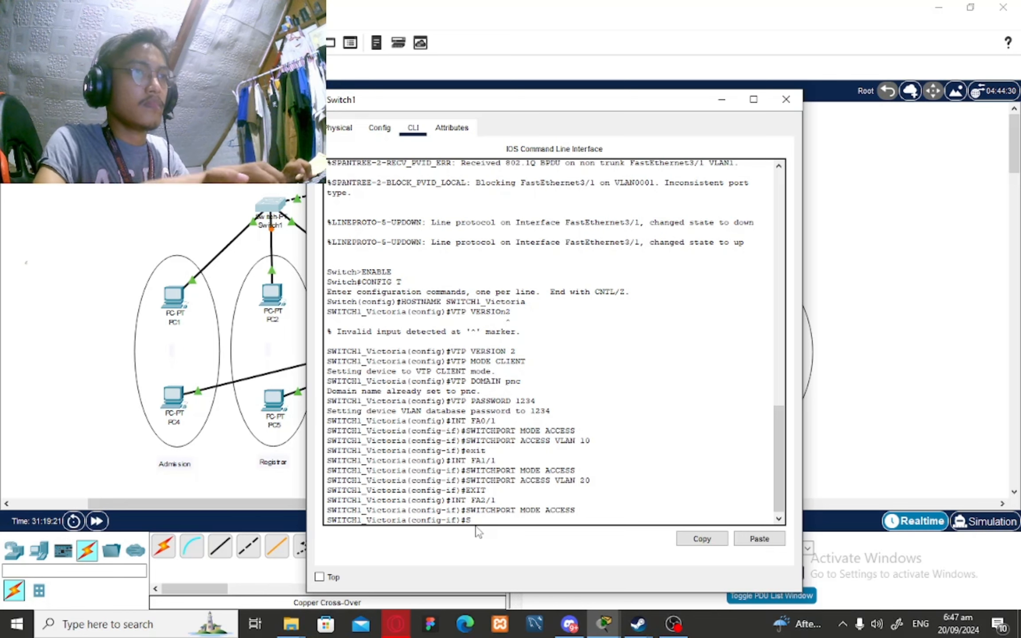
{"action": "type", "text": "WIOTHPOR"}
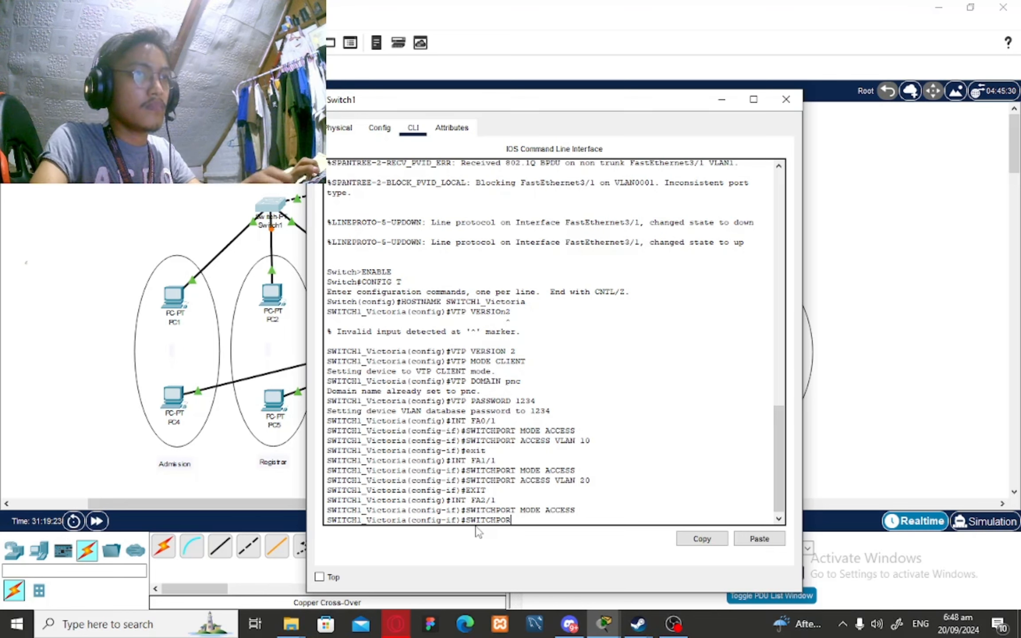
{"action": "type", "text": "T A"}
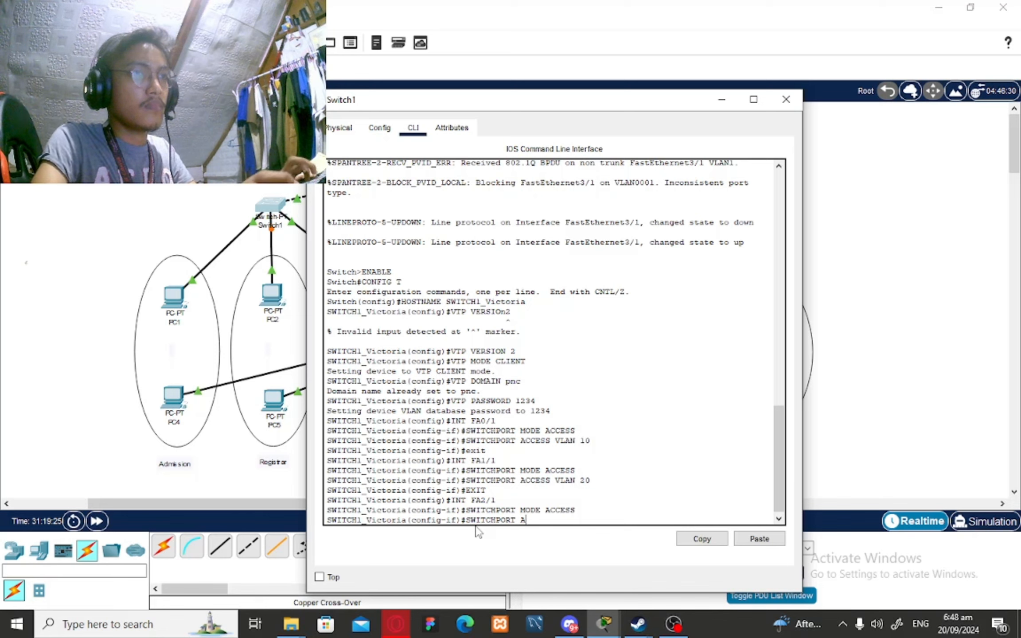
{"action": "type", "text": "CCESS VLAN "}
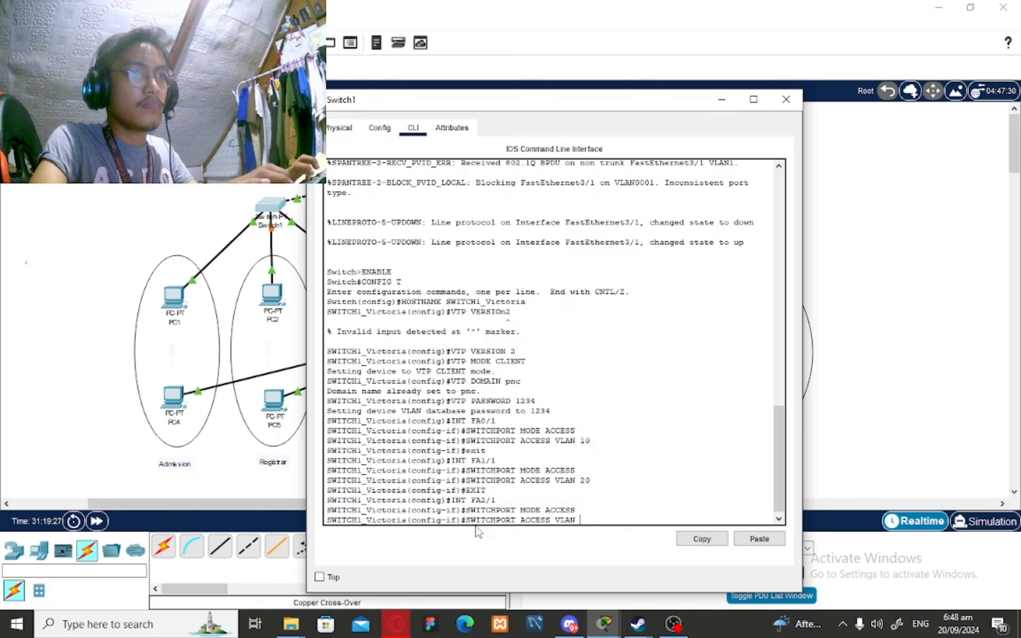
{"action": "type", "text": "30"}
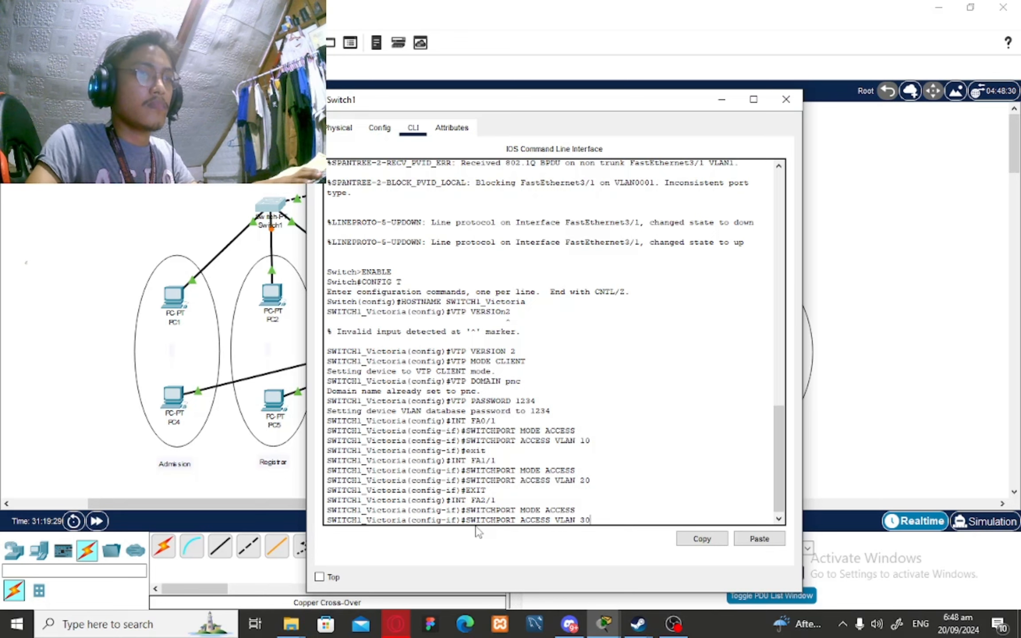
{"action": "key", "text": "Return"}
{"action": "type", "text": "EXI"}
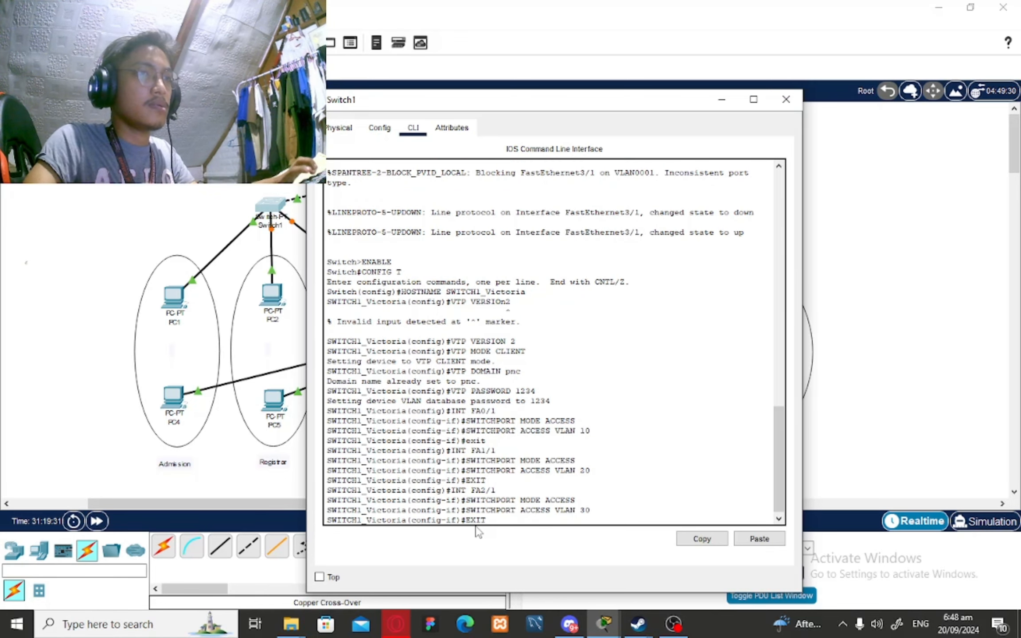
{"action": "type", "text": "T"}
{"action": "key", "text": "Return"}
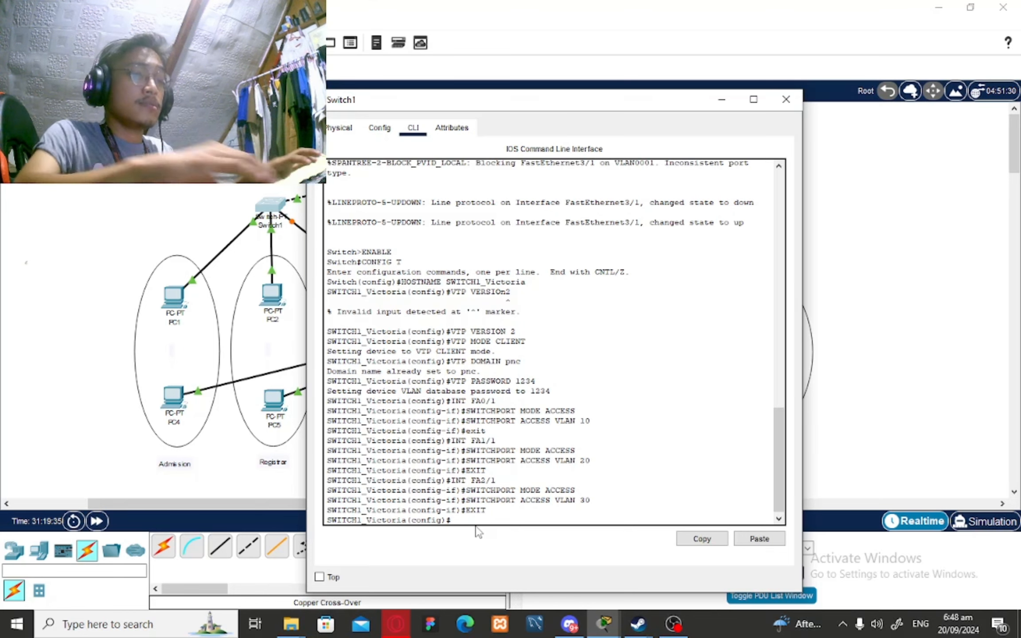
{"action": "type", "text": "ex"}
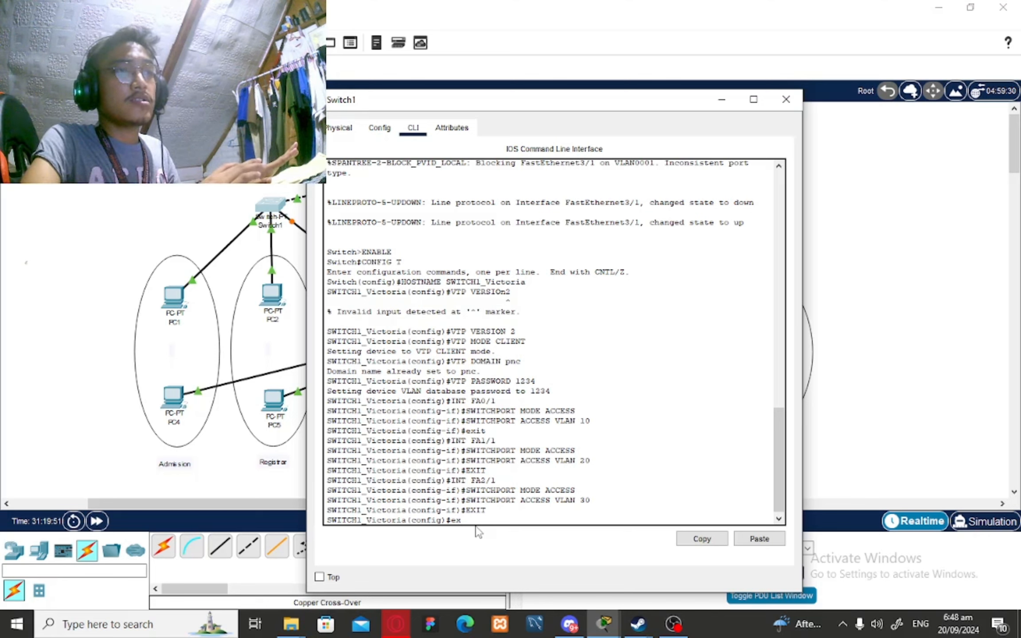
Leave config mode and run show vtp status and show vlan brief on Switch1
{"action": "type", "text": "it"}
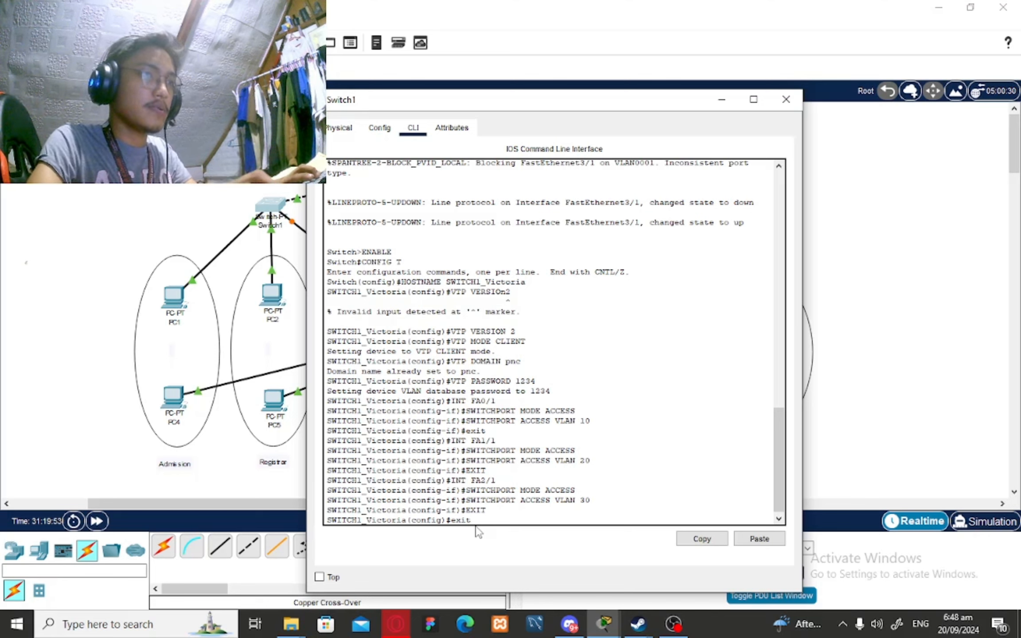
{"action": "key", "text": "Return"}
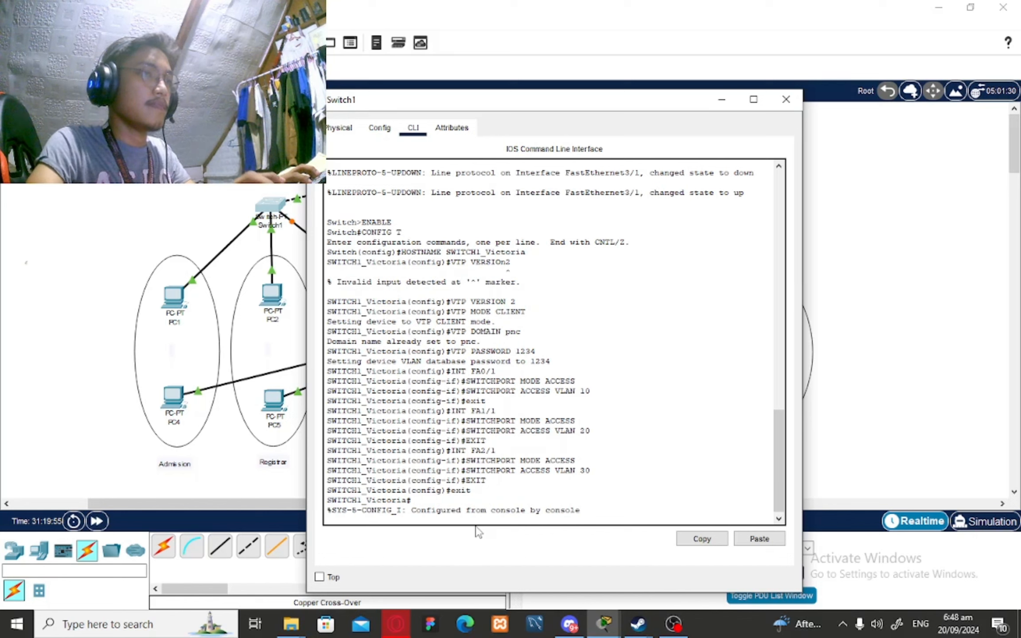
{"action": "type", "text": "enable"}
{"action": "key", "text": "Return"}
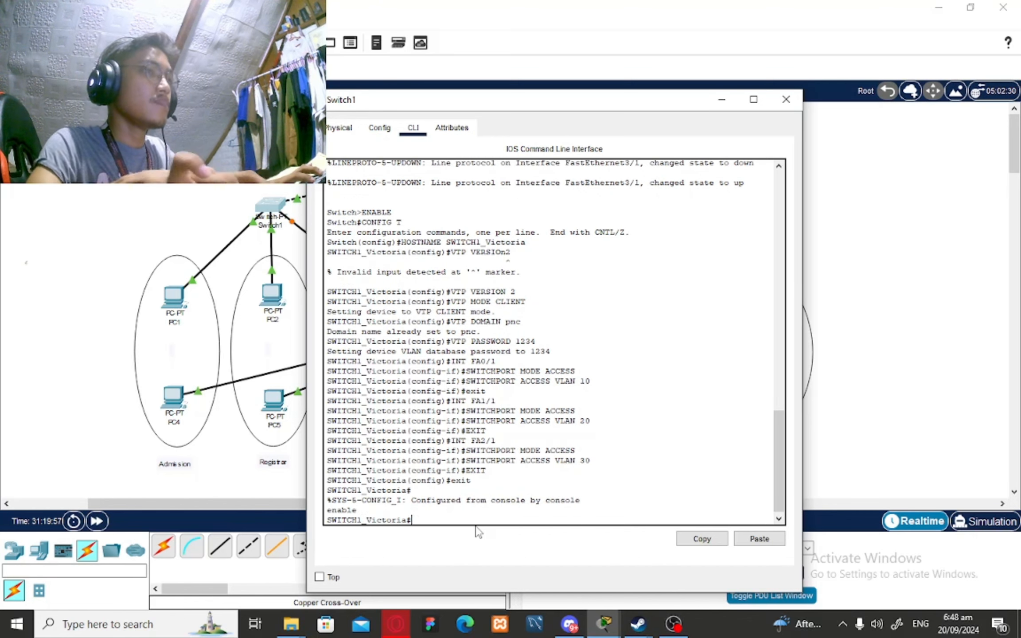
{"action": "type", "text": "SH"}
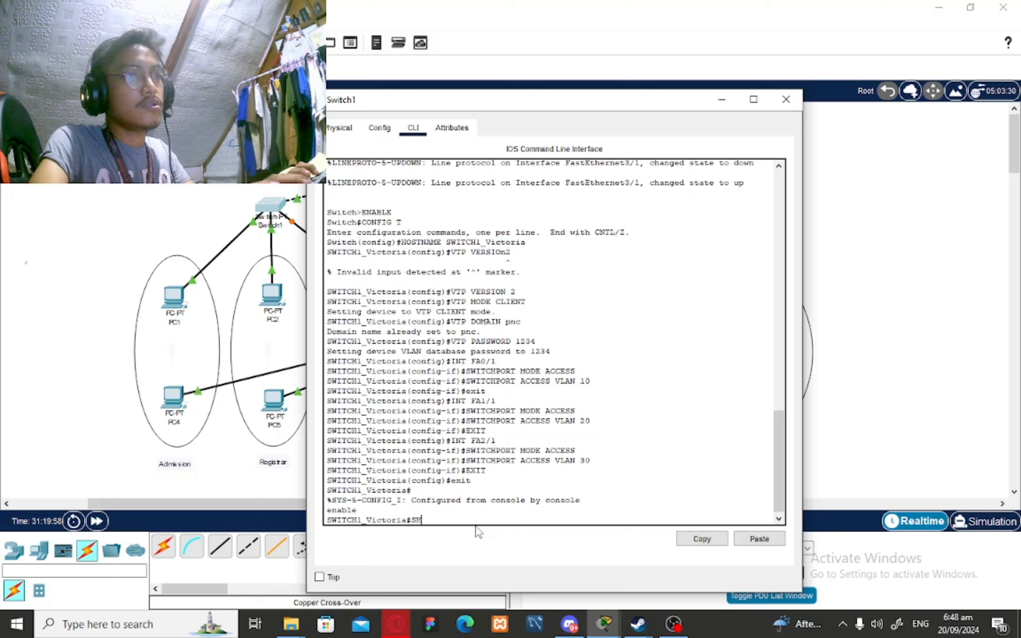
{"action": "type", "text": "gh"}
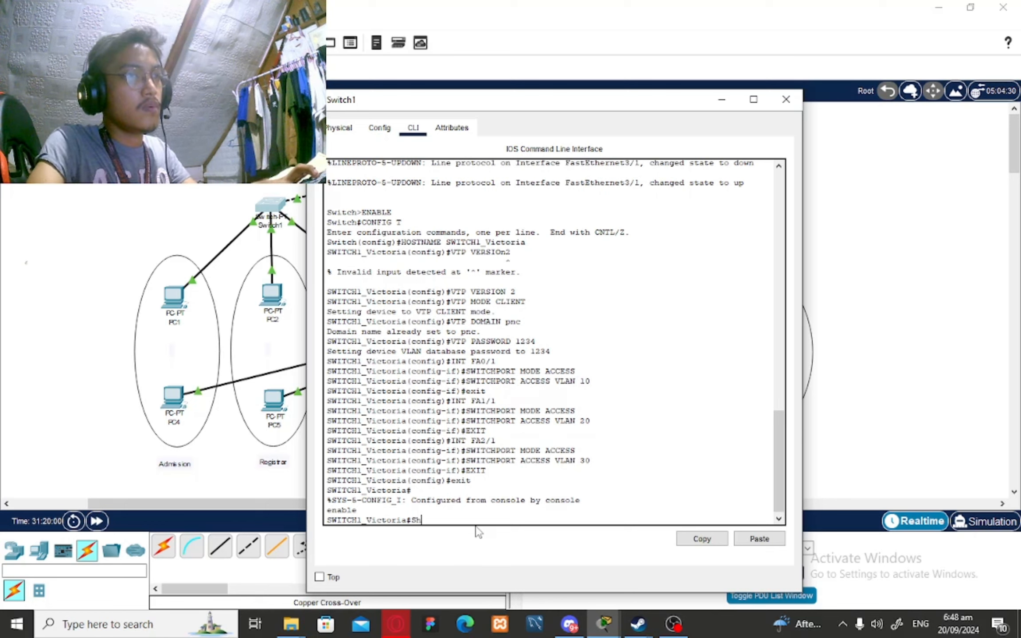
{"action": "type", "text": "ow vtp status"}
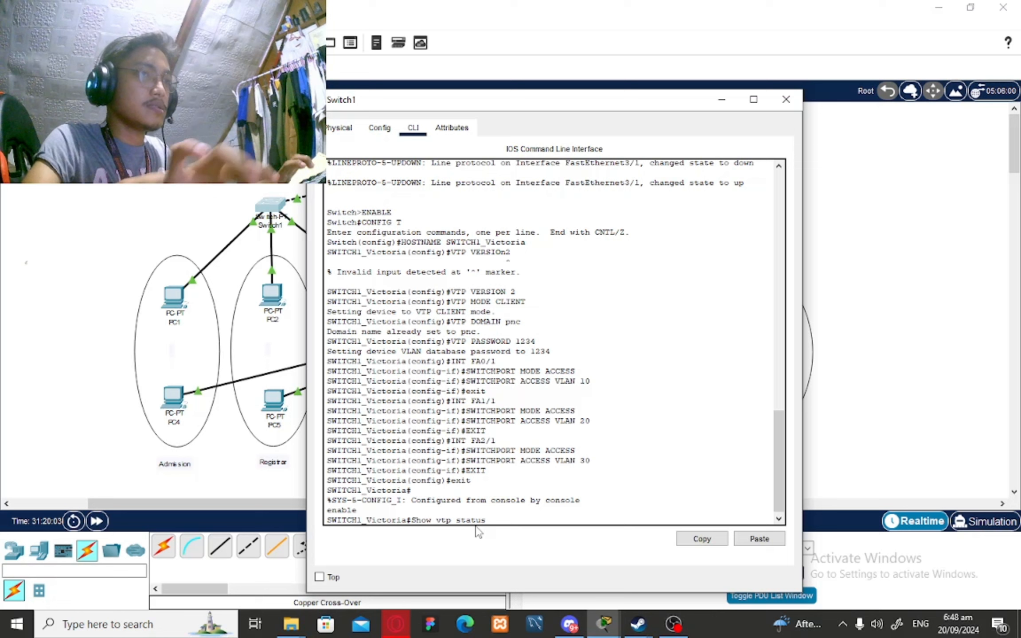
{"action": "key", "text": "Return"}
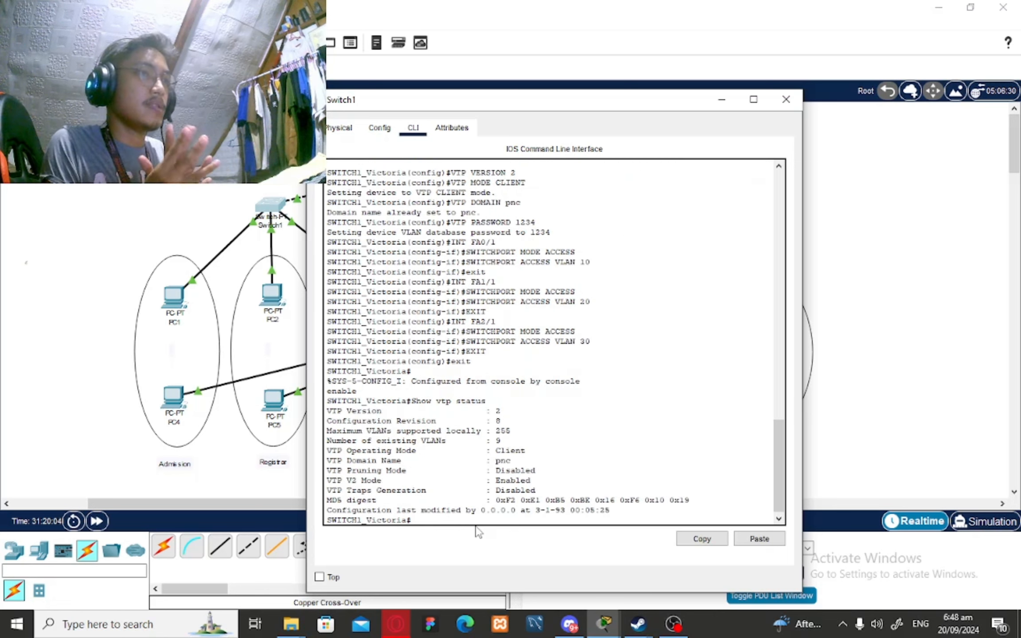
{"action": "type", "text": "s"}
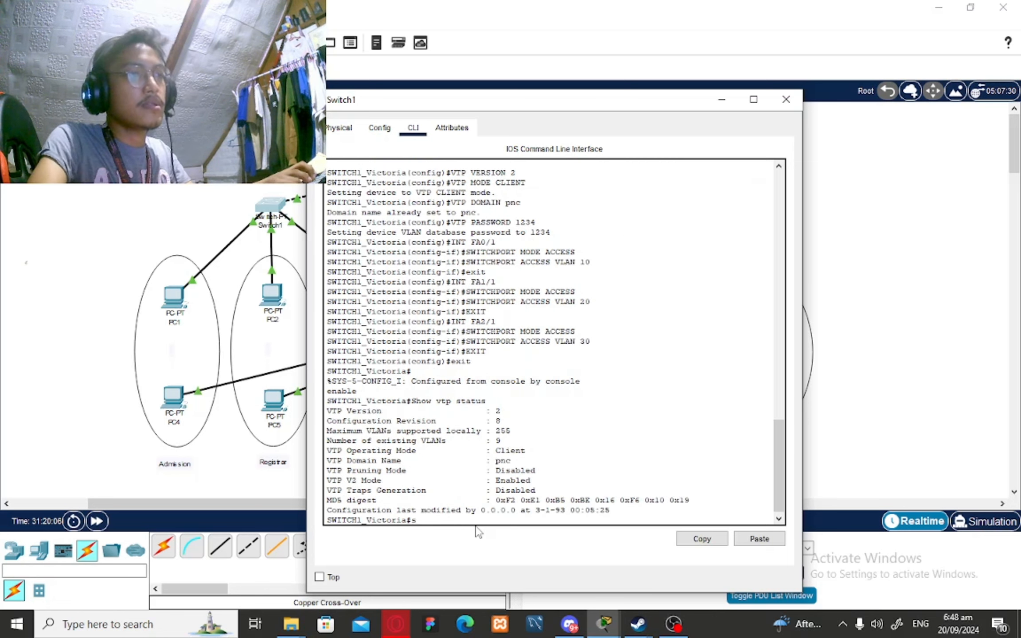
{"action": "type", "text": "how vlan"}
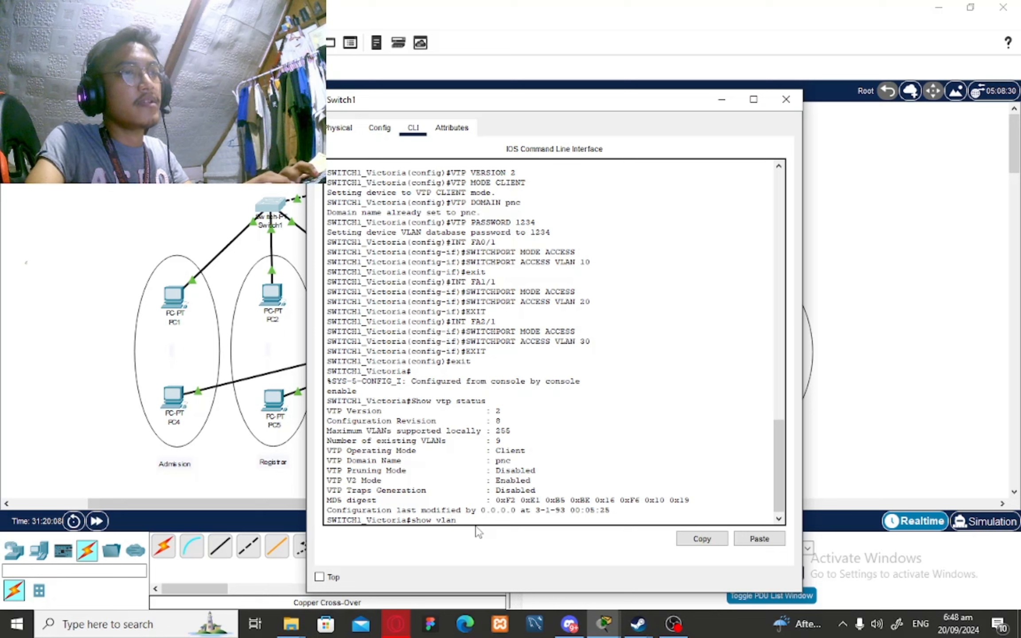
{"action": "type", "text": " brief"}
{"action": "key", "text": "Return"}
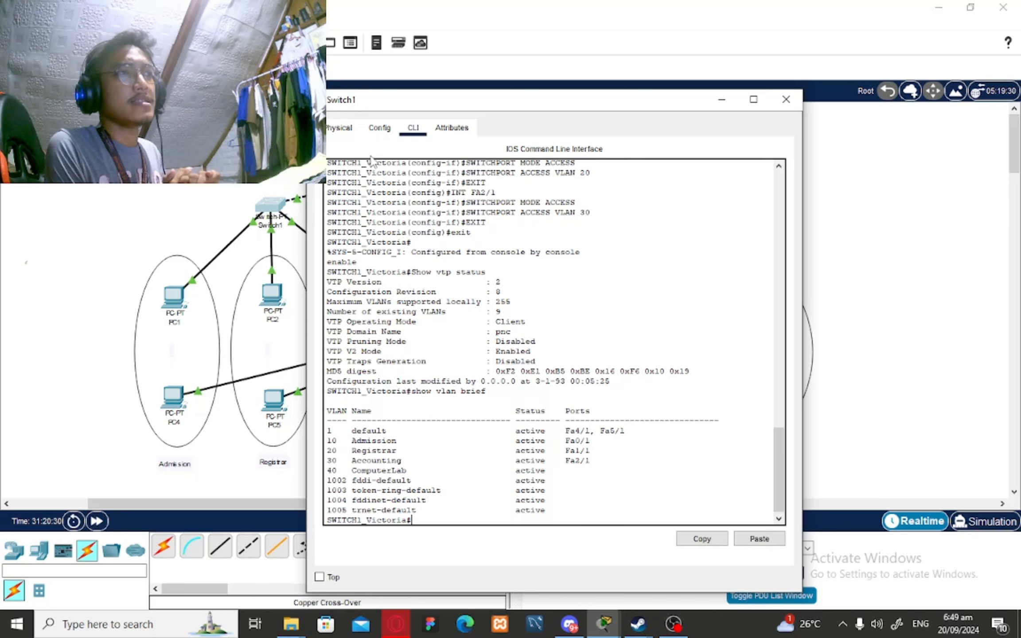
{"action": "left_click_drag", "start_coordinate": [531, 106], "coordinate": [608, 78]}
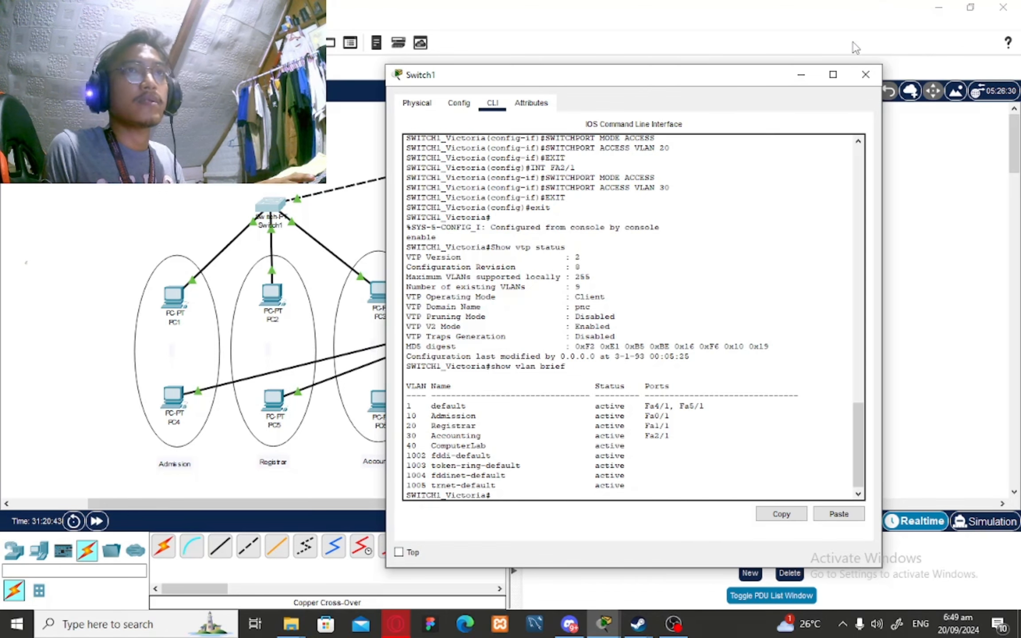
Close Switch1's window and bring up Switch2's command-line console
{"action": "left_click", "coordinate": [800, 75]}
{"action": "left_click", "coordinate": [490, 336]}
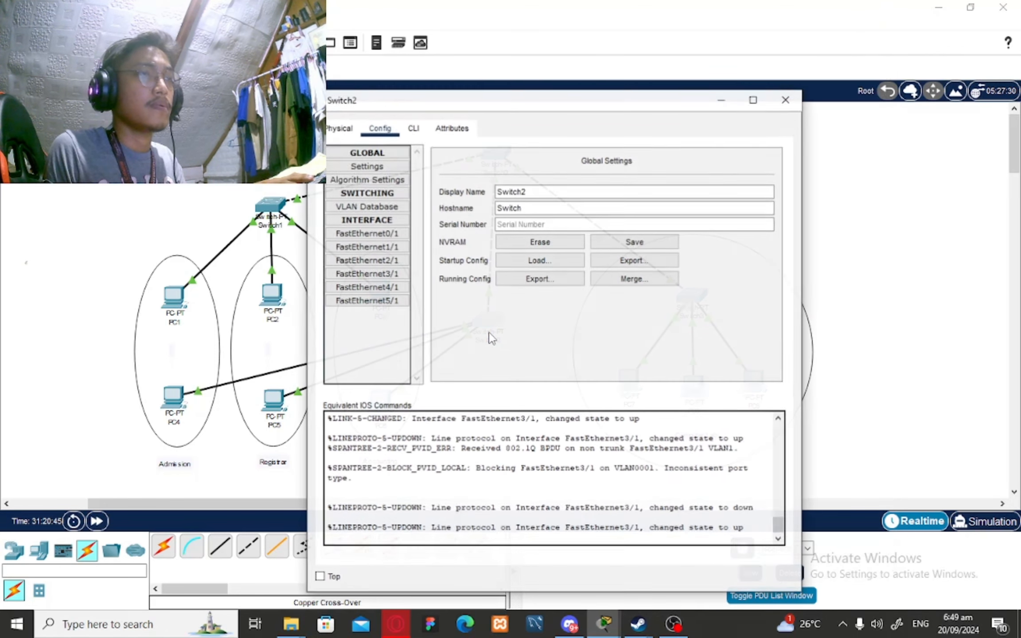
{"action": "left_click", "coordinate": [413, 129]}
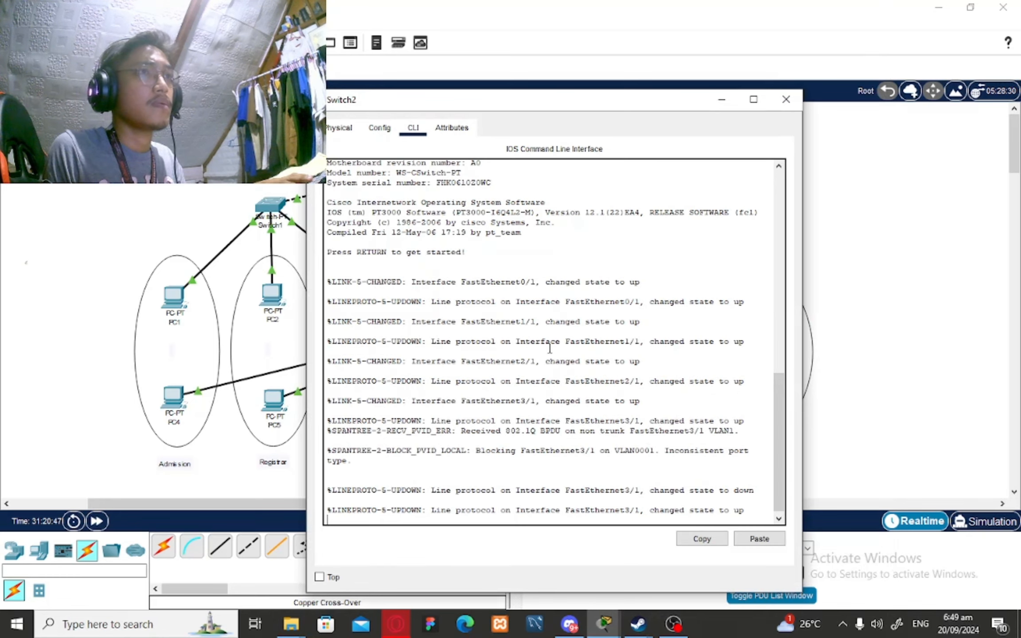
{"action": "key", "text": "Return"}
Enter global configuration on Switch2 and rename it SWITCH2 with the student's name
{"action": "type", "text": "ENABLE"}
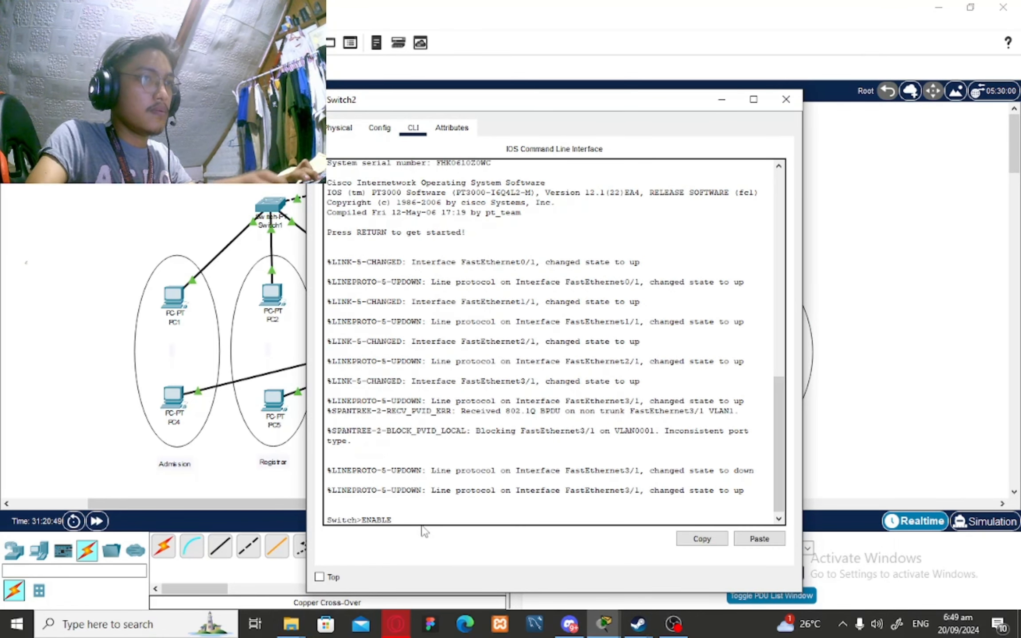
{"action": "key", "text": "Return"}
{"action": "type", "text": "CONFIG %T"}
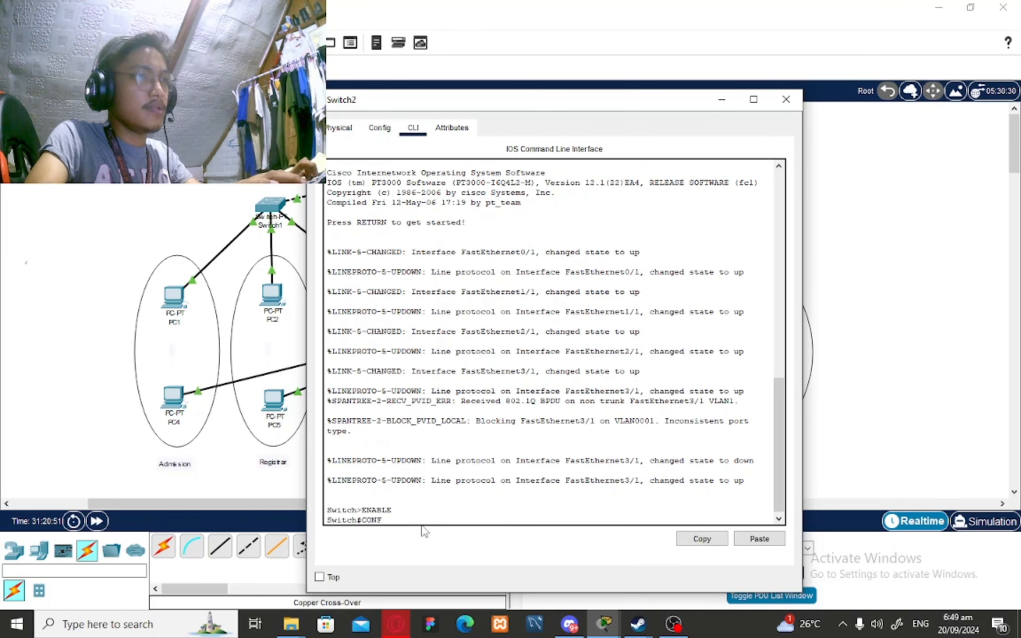
{"action": "key", "text": "BackSpace"}
{"action": "key", "text": "BackSpace"}
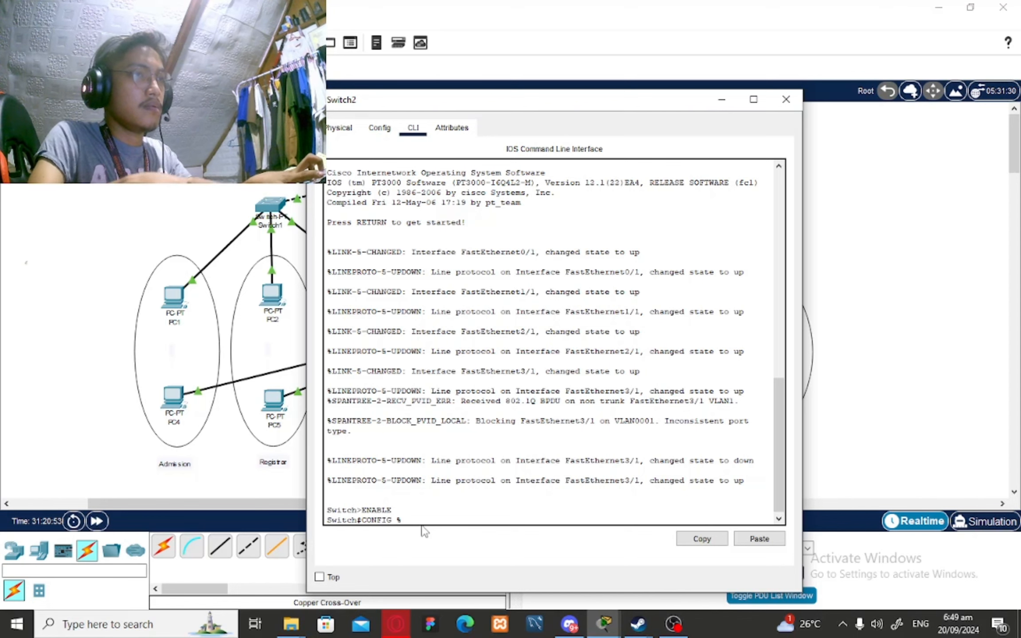
{"action": "type", "text": "5"}
{"action": "key", "text": "BackSpace"}
{"action": "type", "text": "T"}
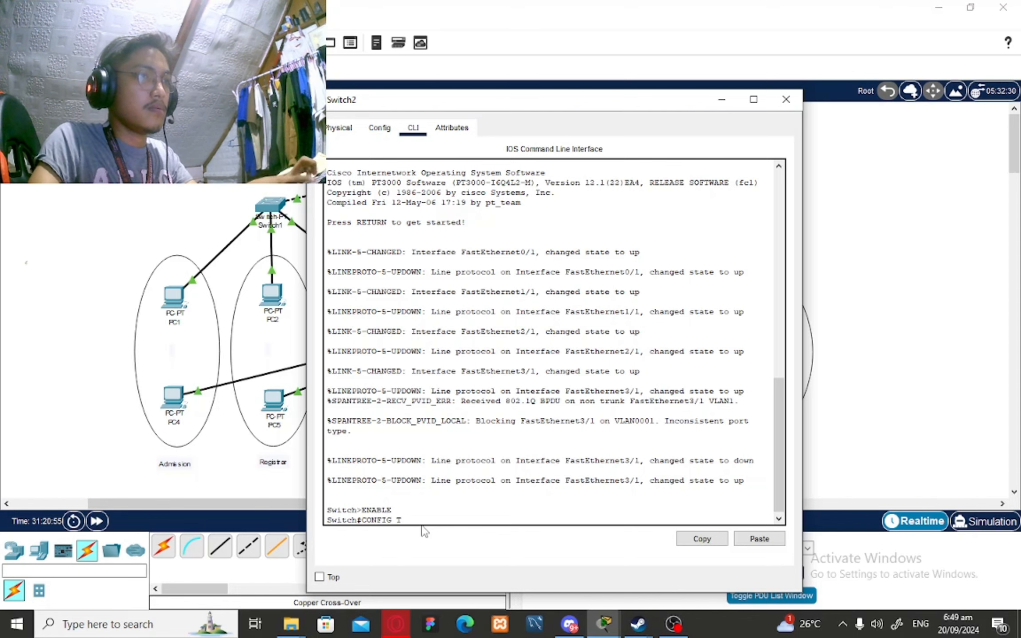
{"action": "key", "text": "Return"}
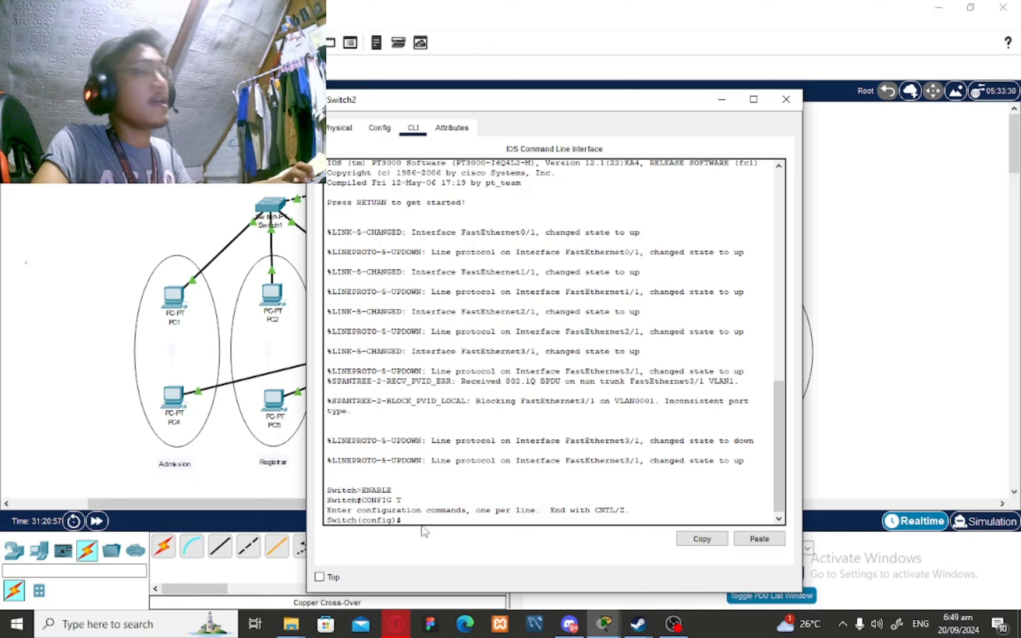
{"action": "type", "text": "HOSTNAME"}
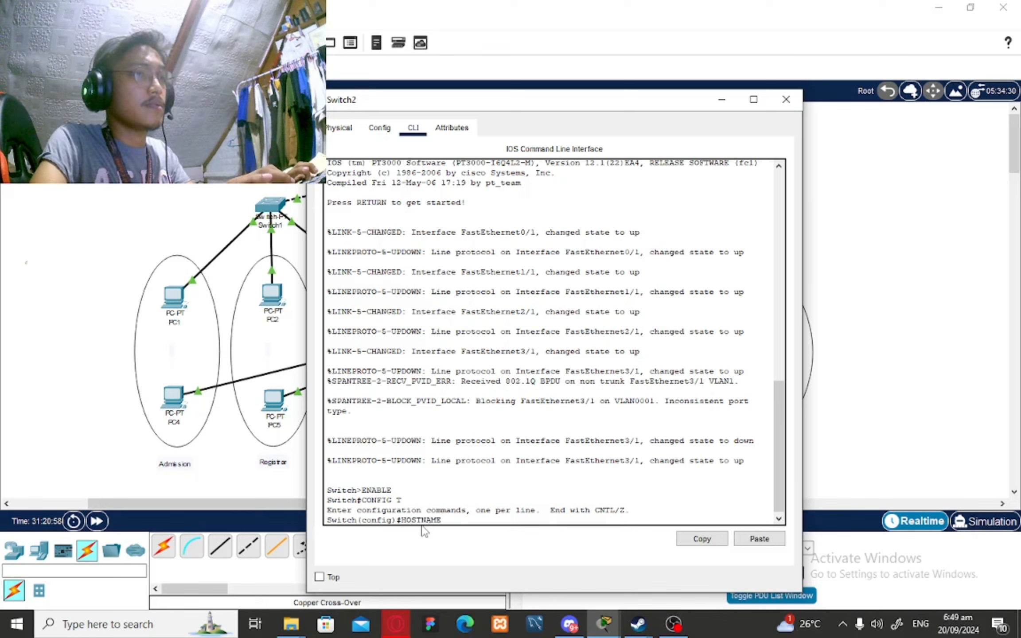
{"action": "type", "text": " SWITCH2"}
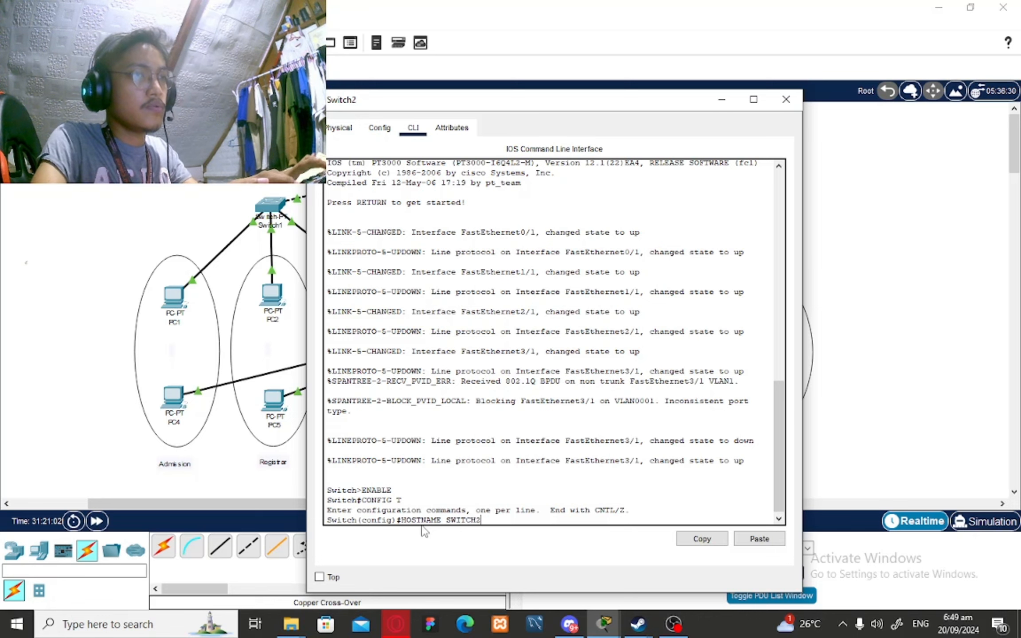
{"action": "type", "text": "_Vic"}
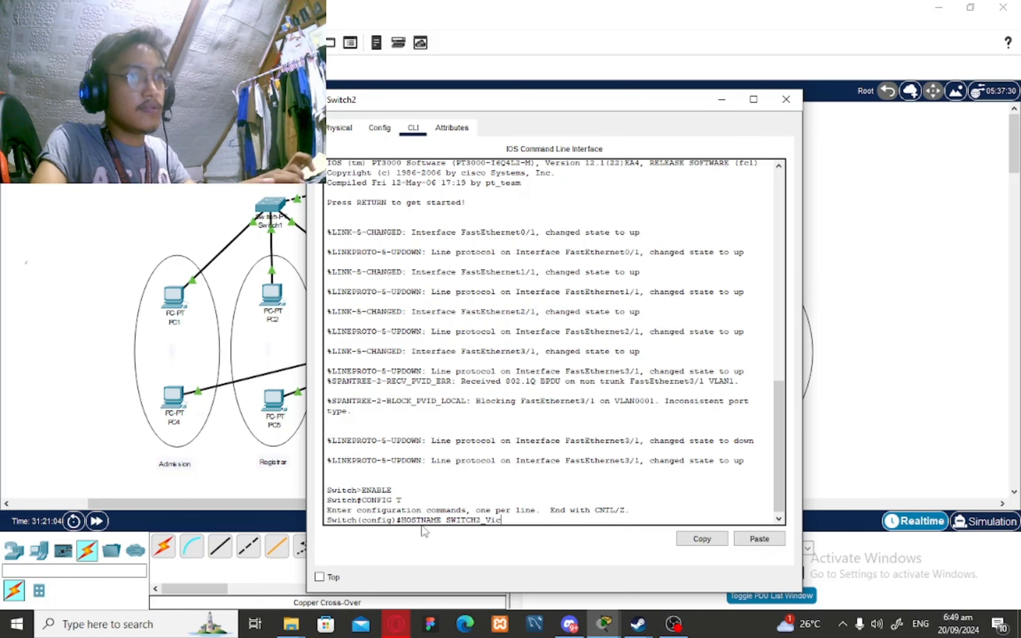
{"action": "type", "text": "toria"}
{"action": "key", "text": "Return"}
Make Switch2 a VTP version 2 client in domain pnc with the VTP password
{"action": "type", "text": "VTP"}
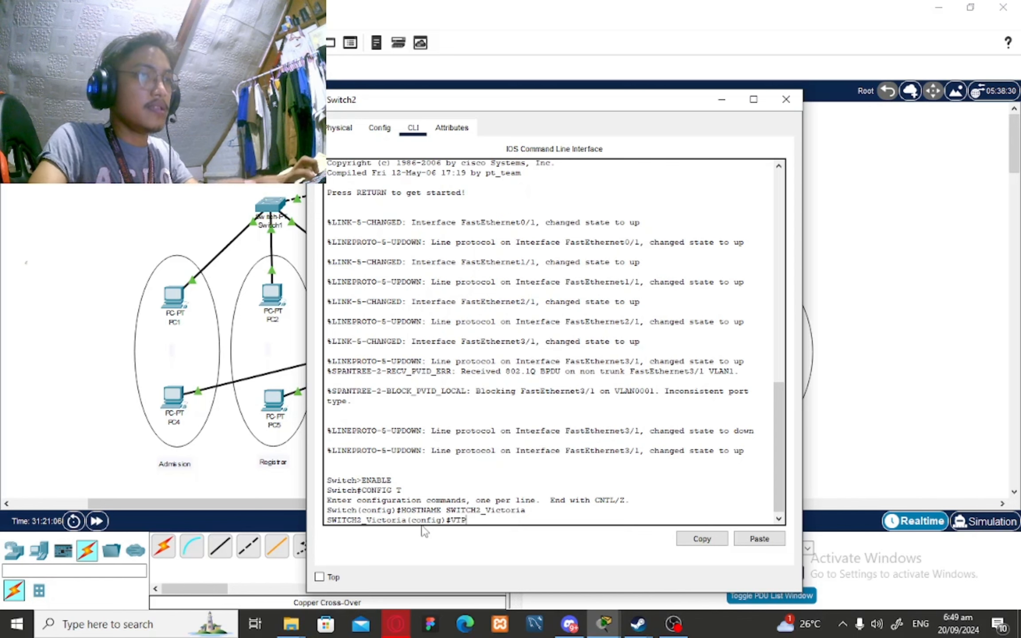
{"action": "type", "text": " VERSION"}
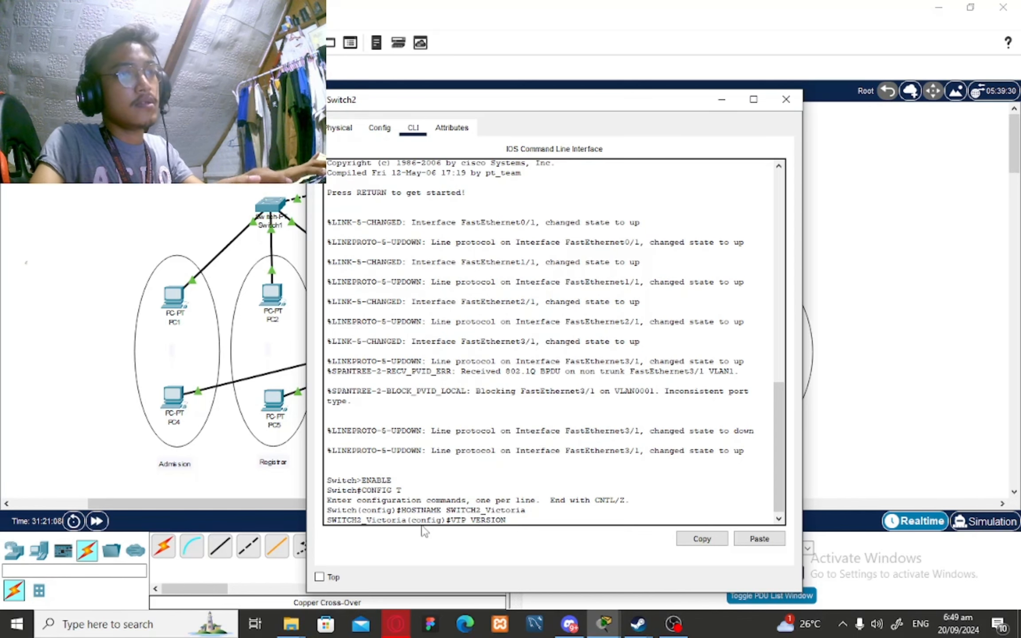
{"action": "type", "text": " 2"}
{"action": "key", "text": "Return"}
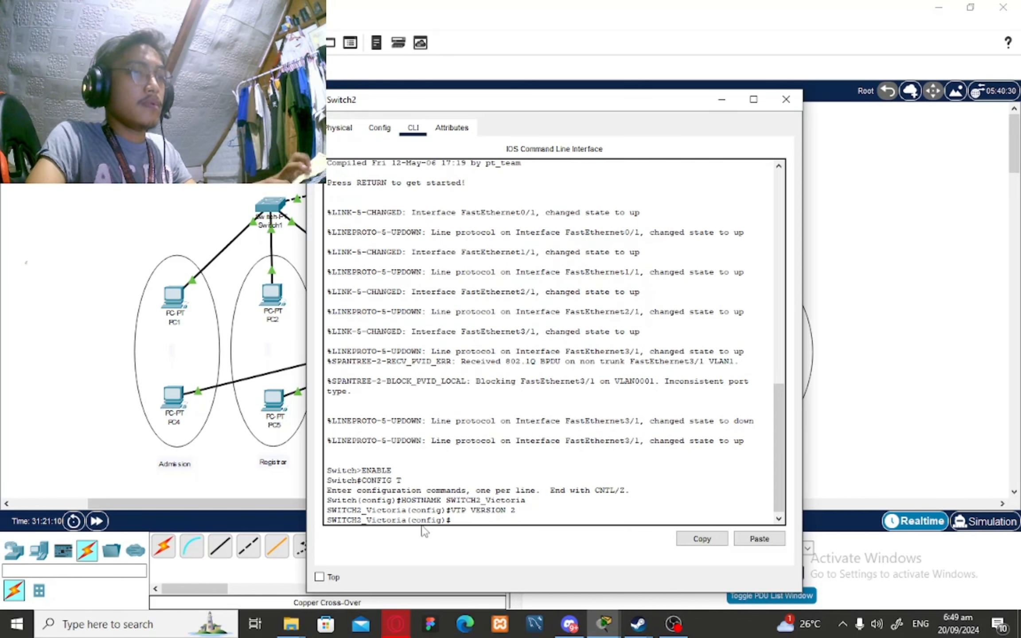
{"action": "type", "text": "VTP MODE"}
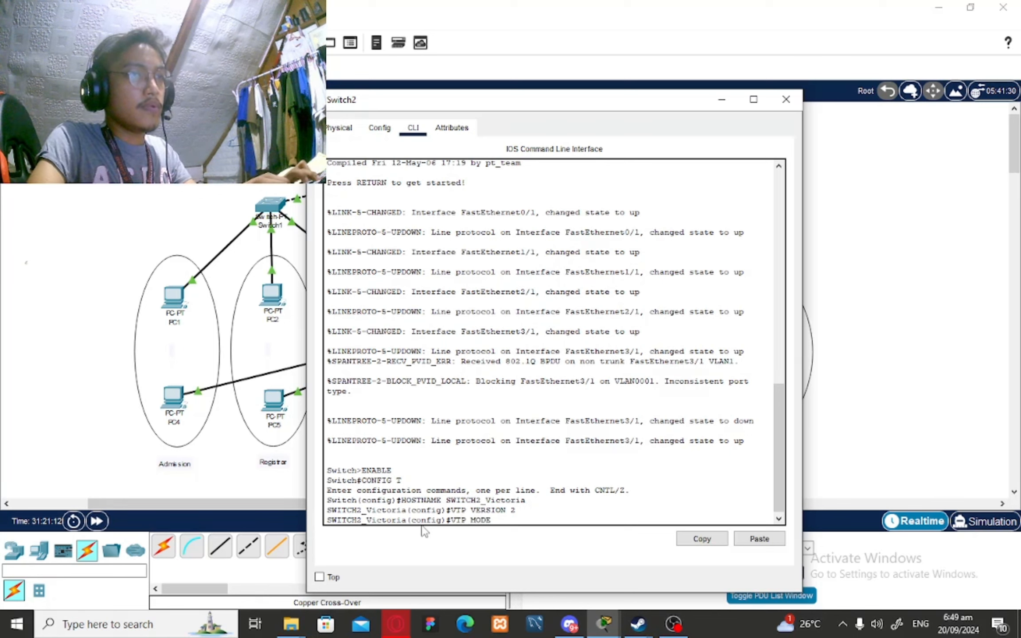
{"action": "type", "text": " CLIENT"}
{"action": "key", "text": "Return"}
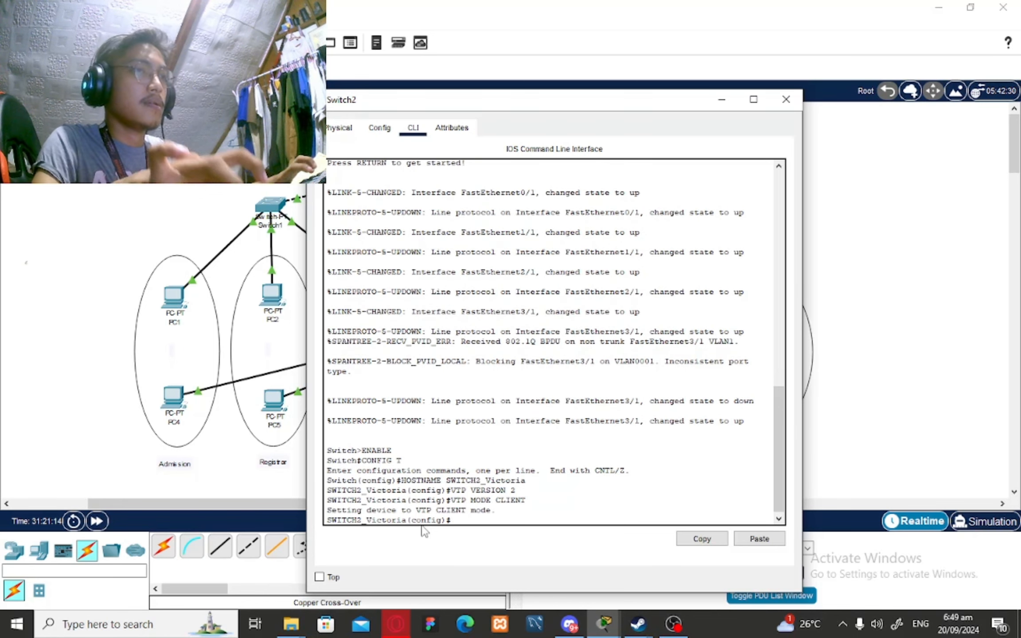
{"action": "type", "text": "VTP DOMA"}
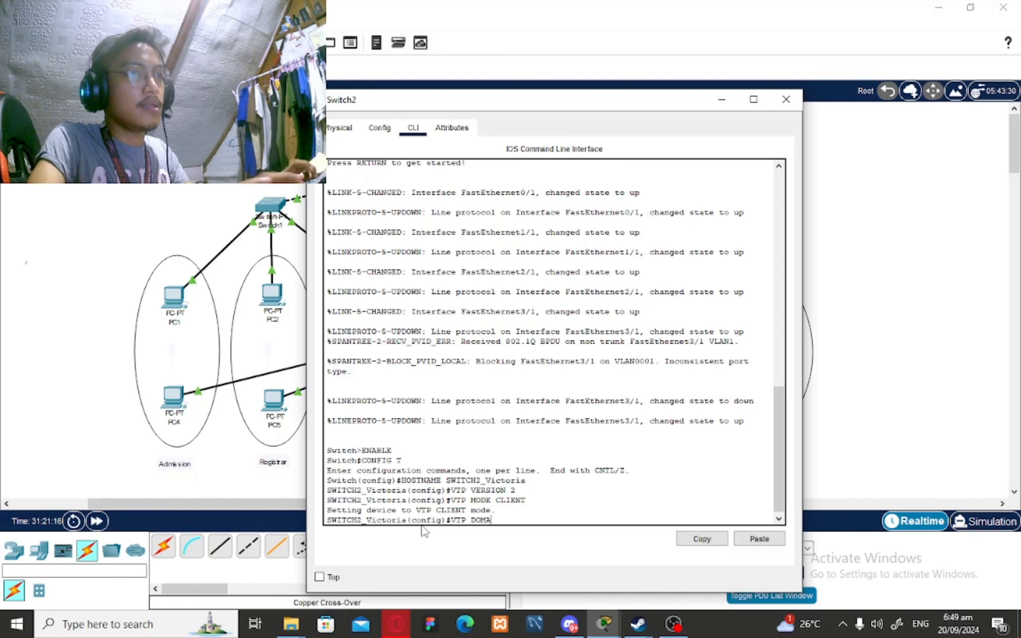
{"action": "type", "text": "INJ"}
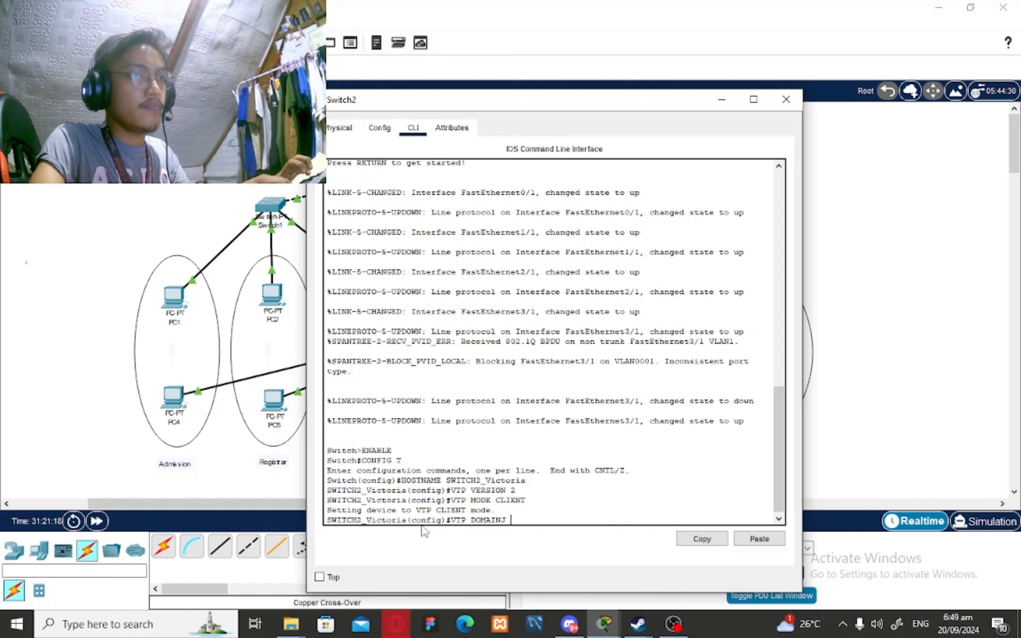
{"action": "type", "text": " pnc"}
{"action": "key", "text": "Return"}
{"action": "type", "text": "VT"}
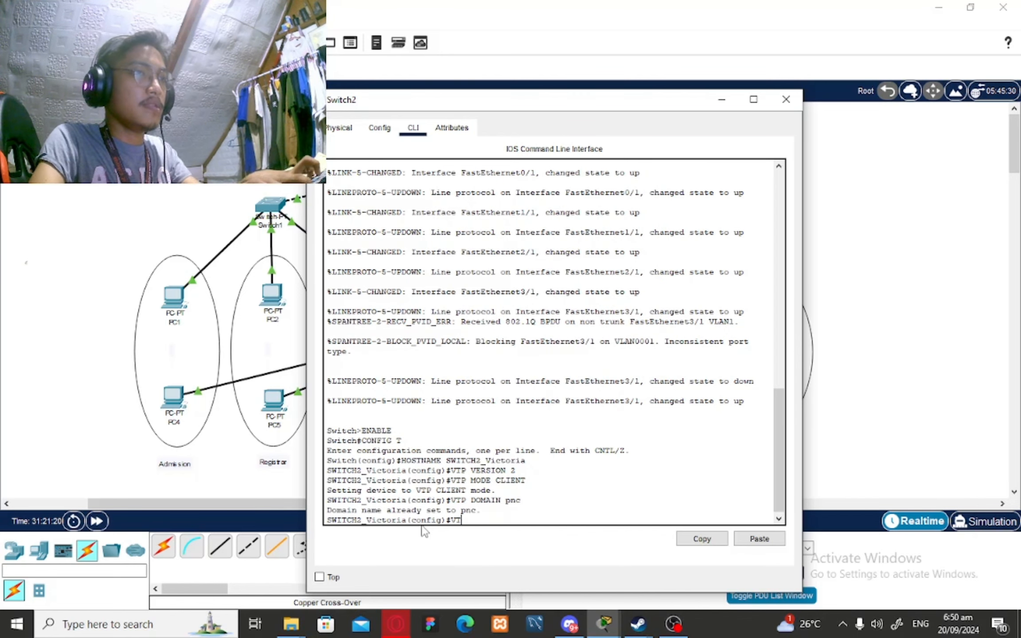
{"action": "type", "text": "P PASSWORD "}
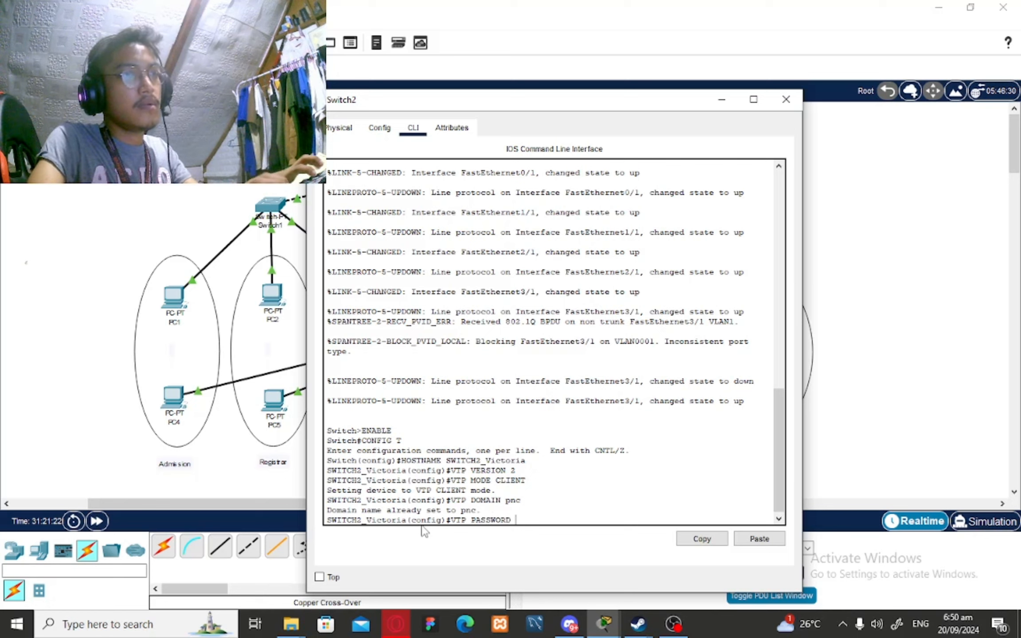
{"action": "type", "text": "1234"}
{"action": "key", "text": "Return"}
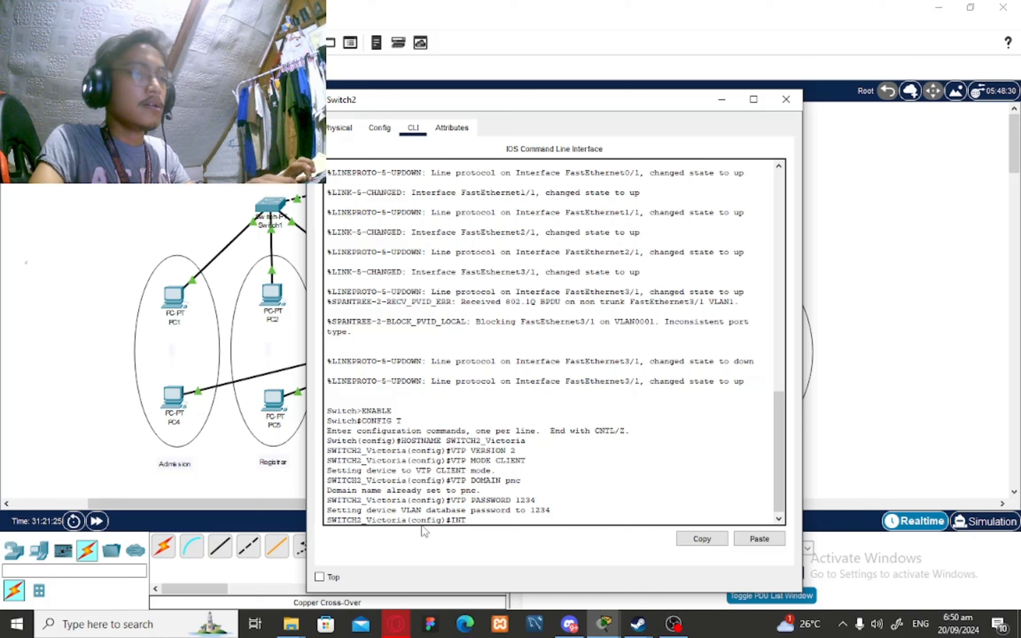
Make Switch2's Fa0/1 an access port in VLAN 10
{"action": "type", "text": "INT "}
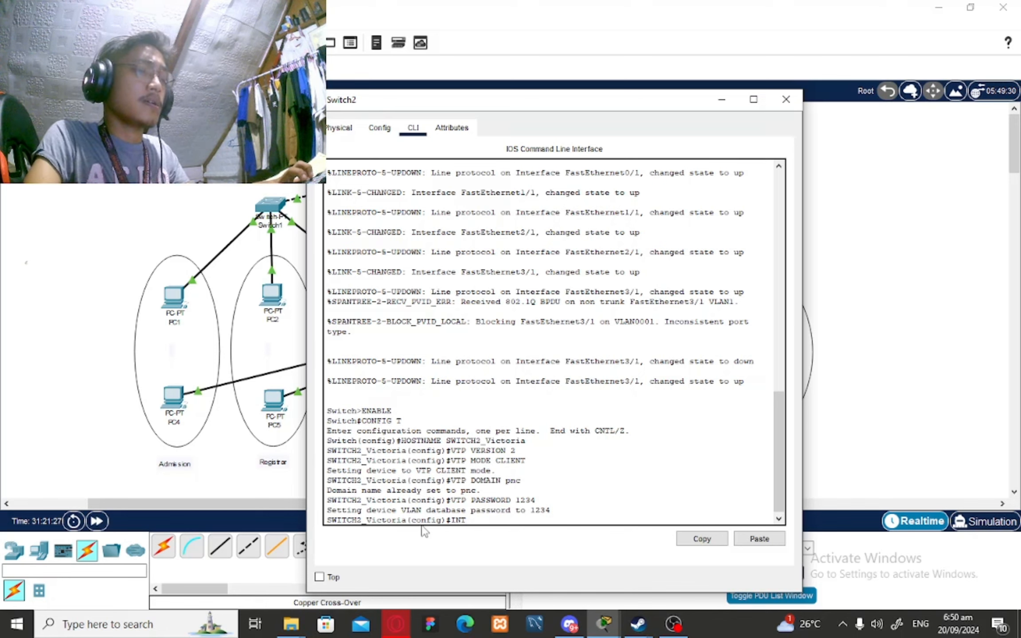
{"action": "type", "text": "FA"}
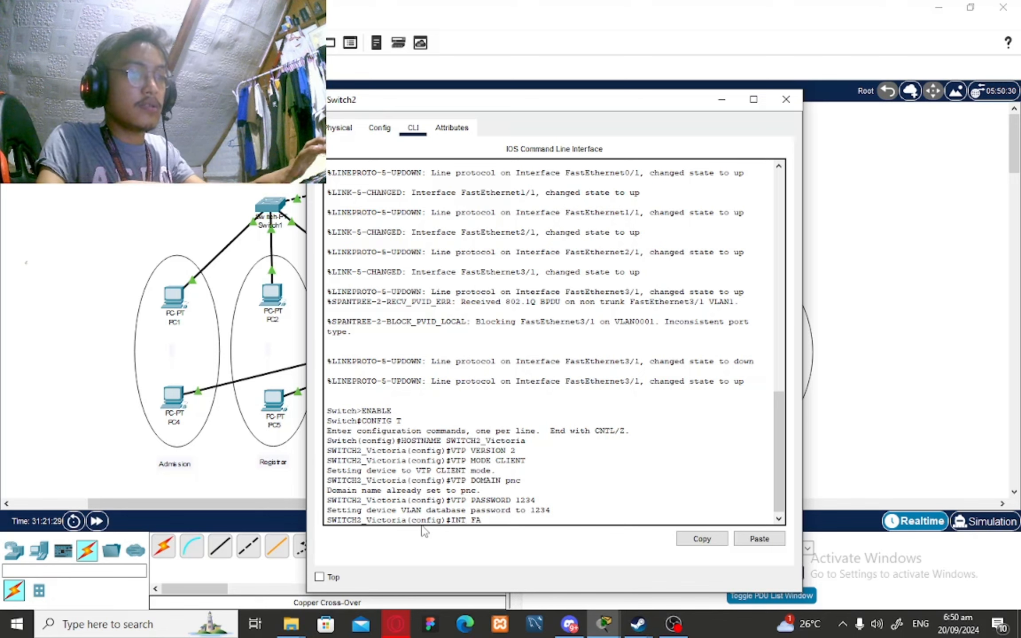
{"action": "type", "text": "0/1"}
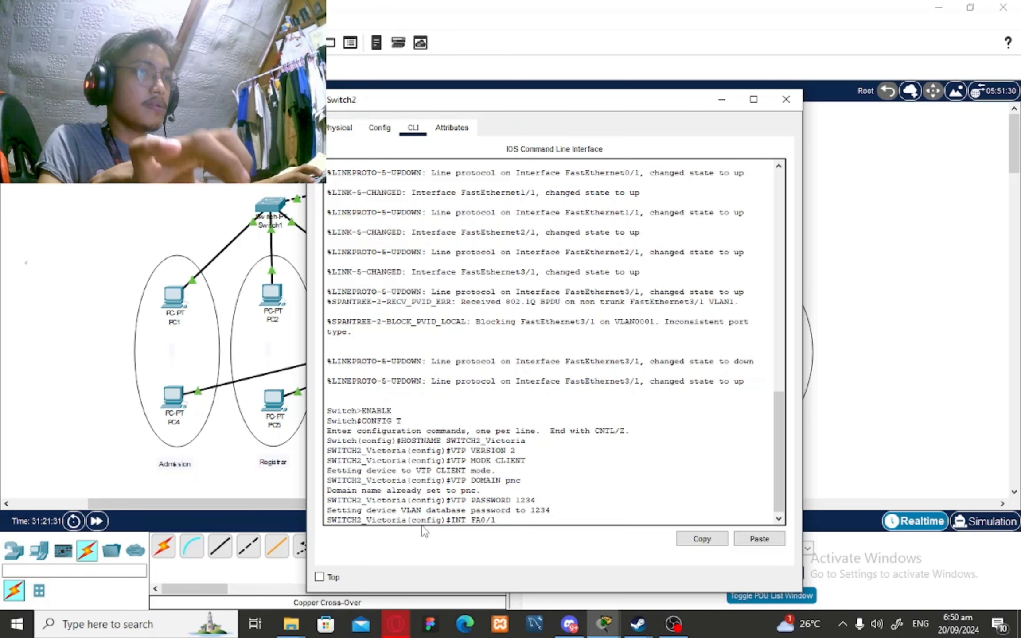
{"action": "key", "text": "Return"}
{"action": "type", "text": "SWITCHPORT"}
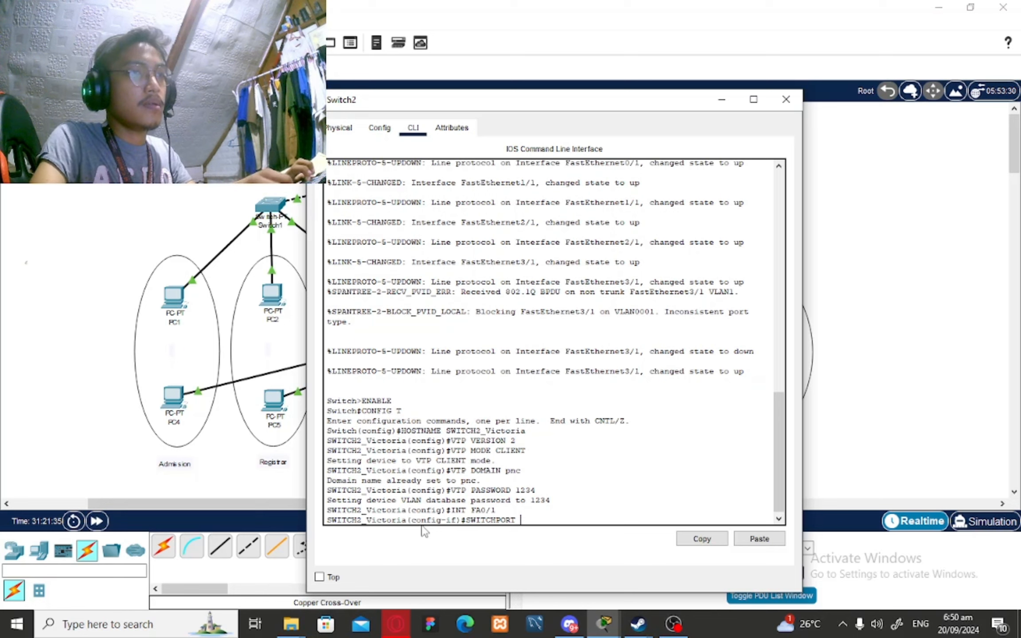
{"action": "type", "text": " MODE ACCESS"}
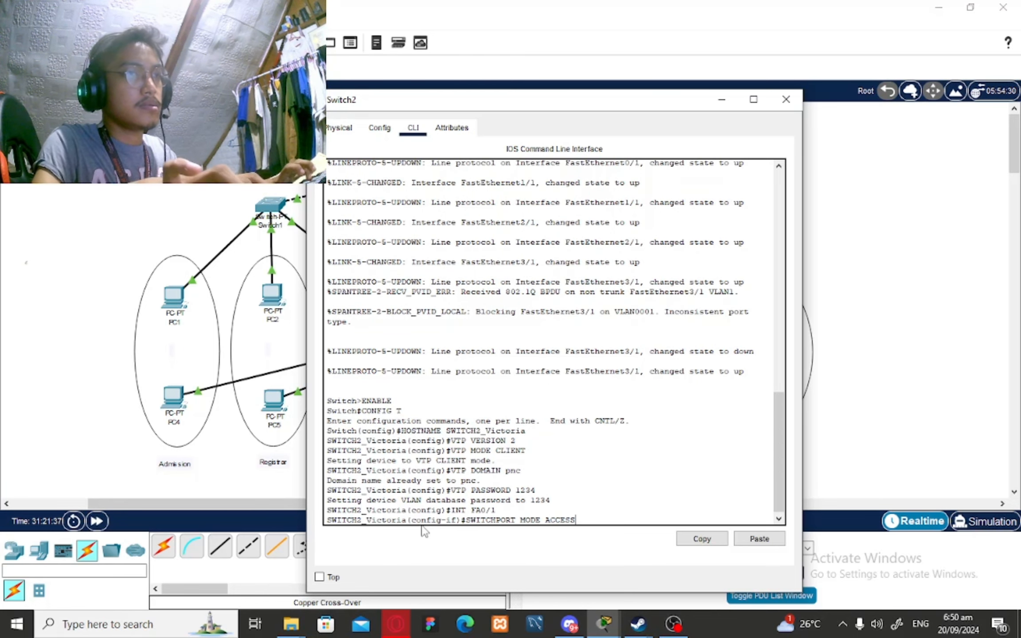
{"action": "key", "text": "Return"}
{"action": "type", "text": "SWO"}
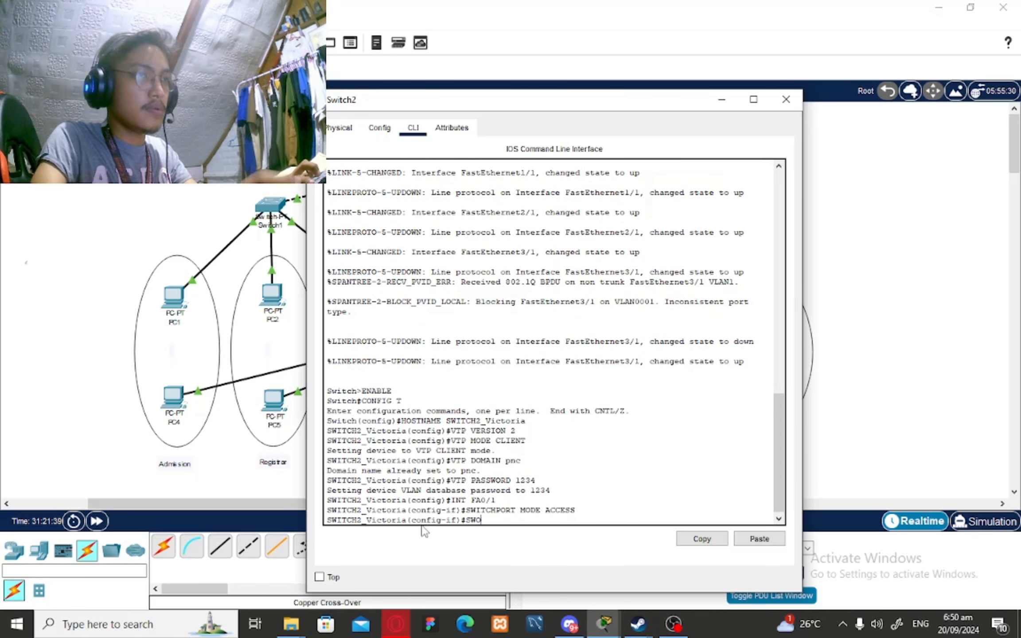
{"action": "key", "text": "BackSpace"}
{"action": "type", "text": "IT"}
{"action": "type", "text": "TCH"}
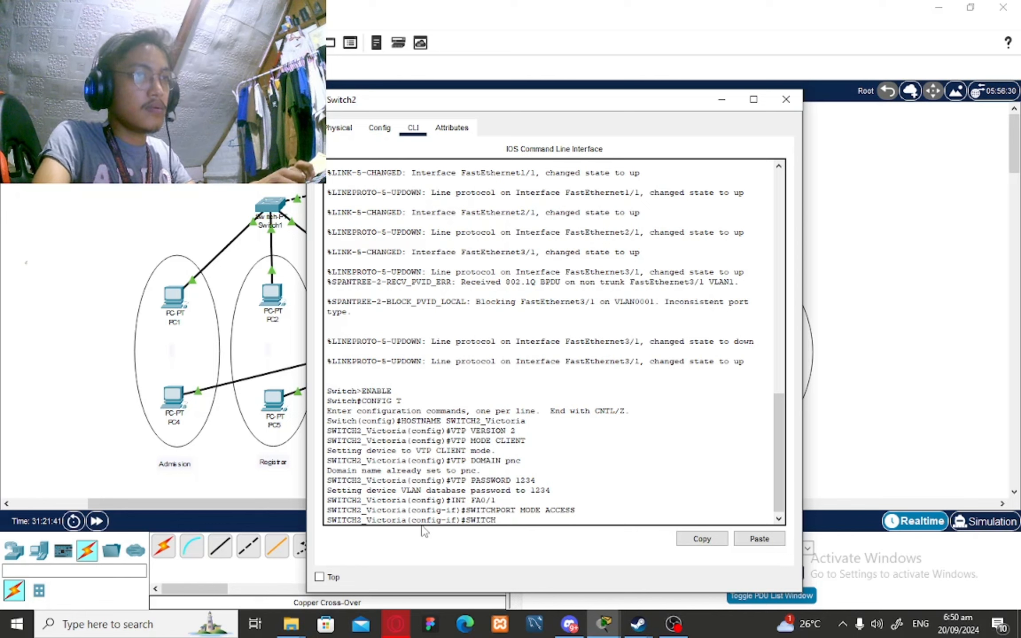
{"action": "type", "text": "PORT ACC"}
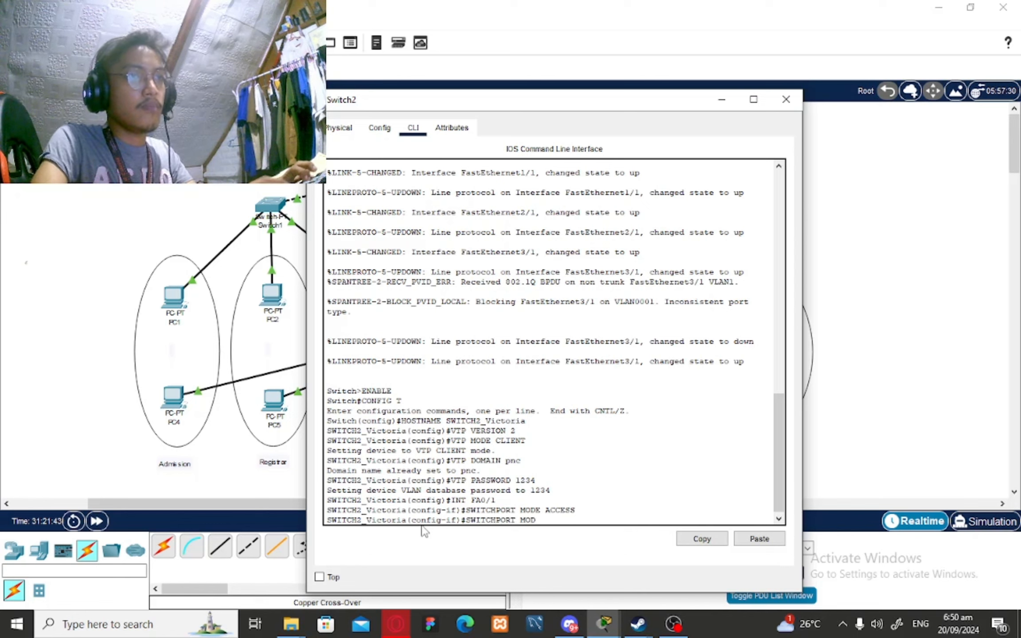
{"action": "type", "text": "ESS VLAN 10"}
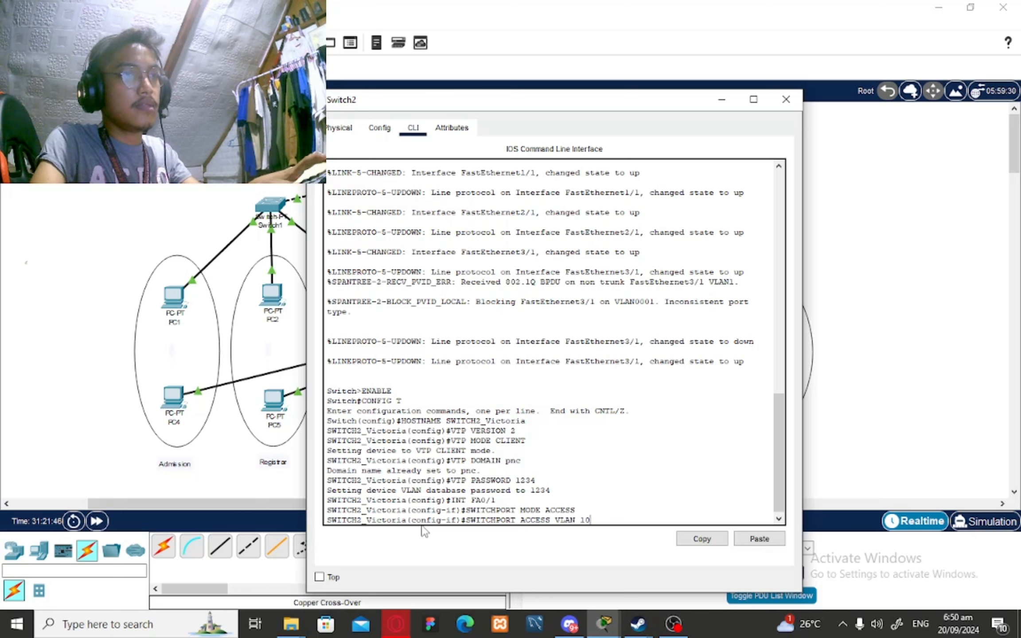
{"action": "key", "text": "Return"}
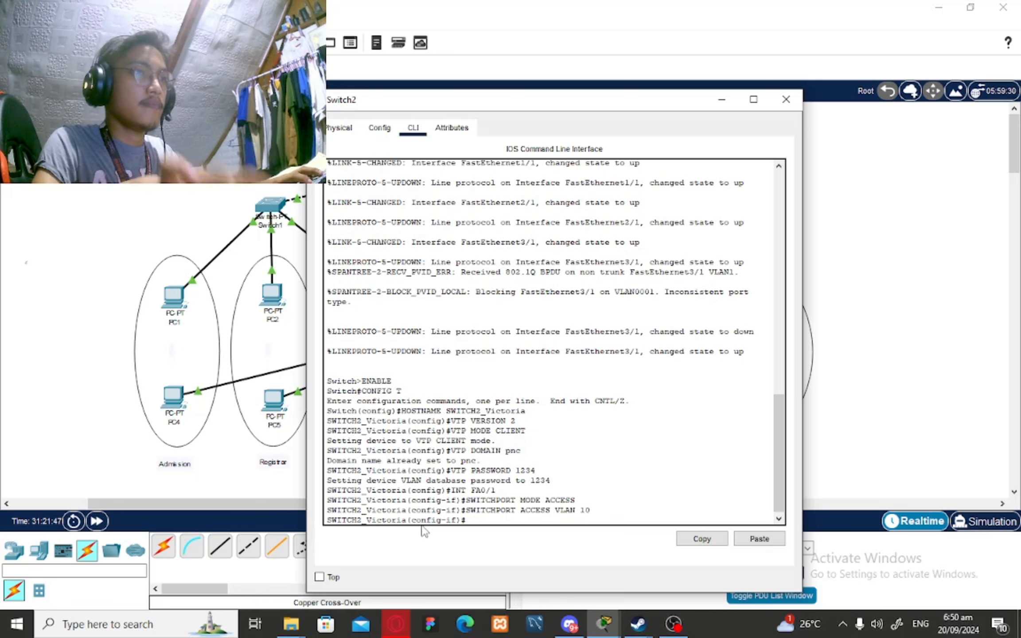
{"action": "type", "text": "EXIT"}
{"action": "key", "text": "Return"}
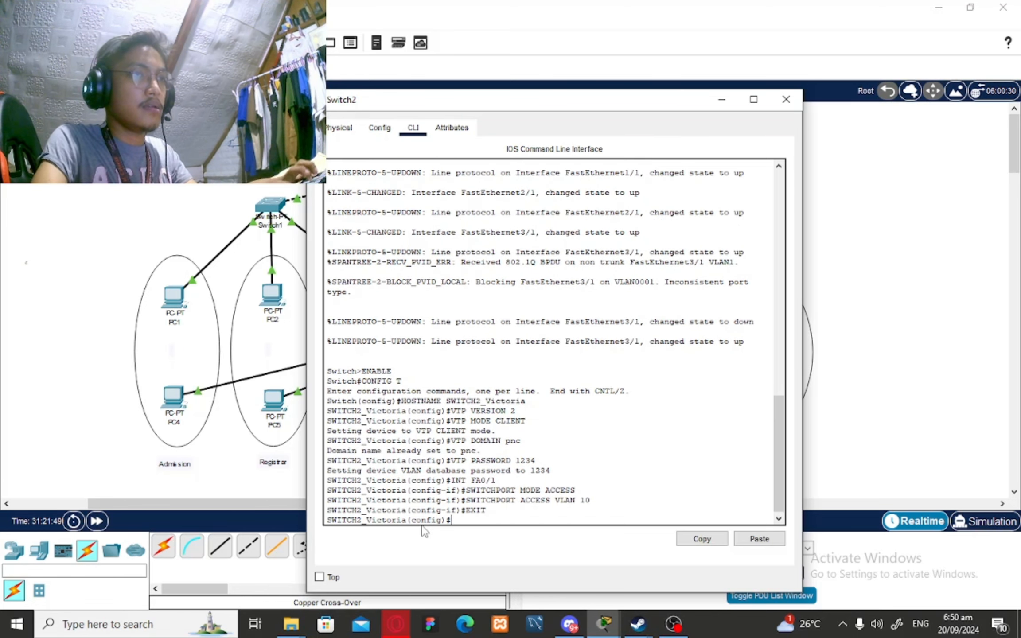
Make Switch2's Fa1/1 an access port in VLAN 20
{"action": "type", "text": "INT FA"}
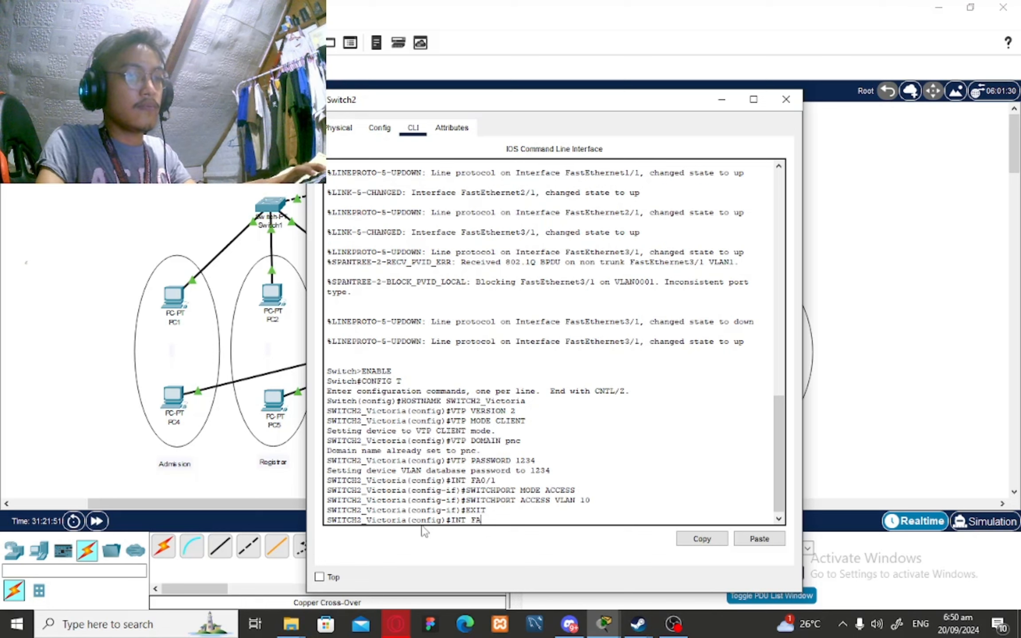
{"action": "type", "text": "/"}
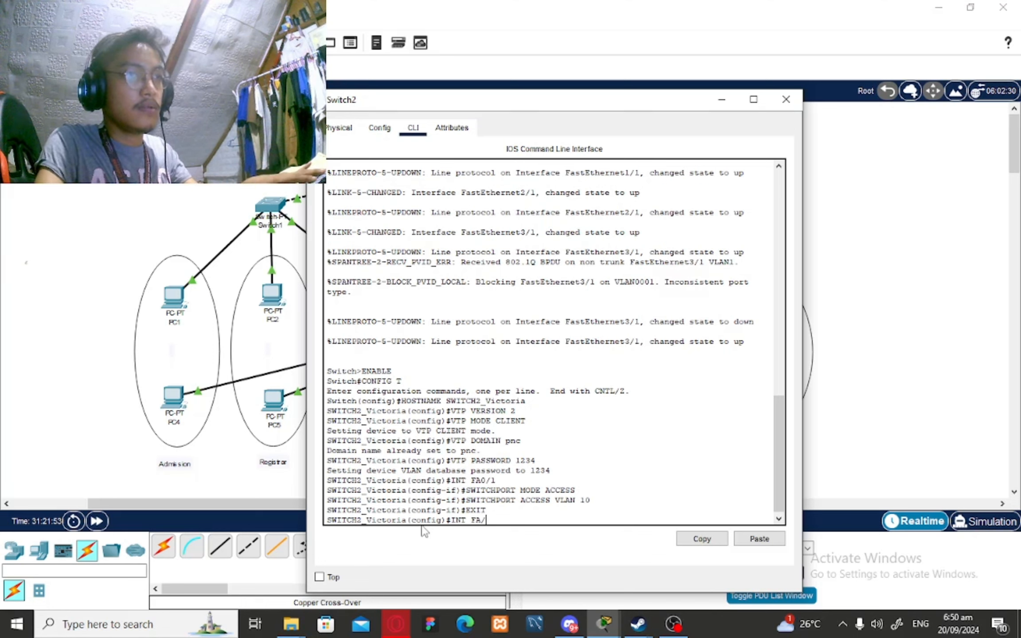
{"action": "type", "text": "1/"}
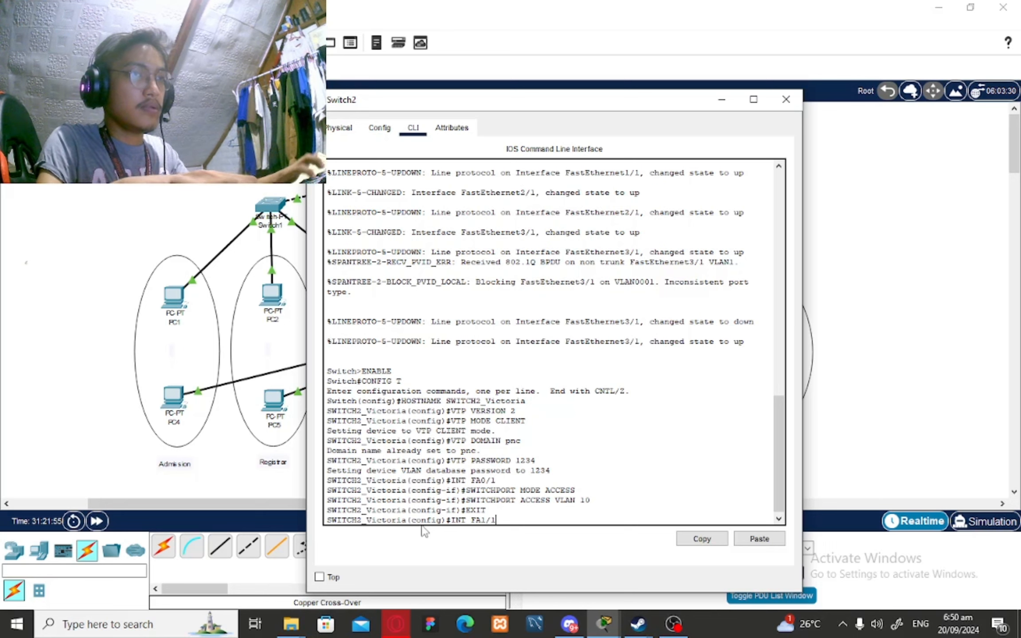
{"action": "type", "text": "1"}
{"action": "key", "text": "Return"}
{"action": "type", "text": "SWITCH"}
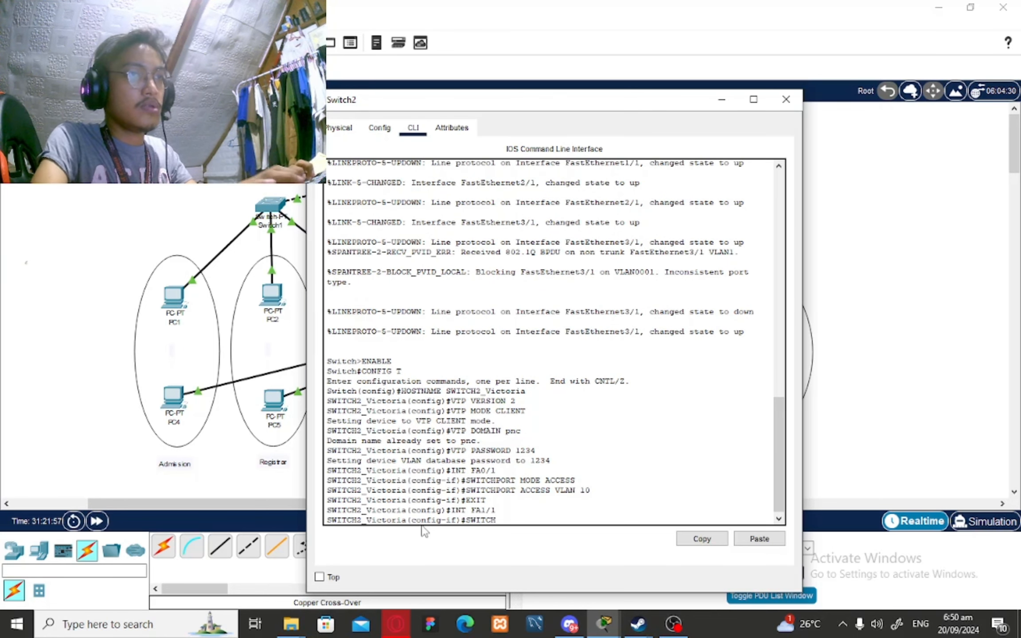
{"action": "type", "text": "PORT MODE ACCESS"}
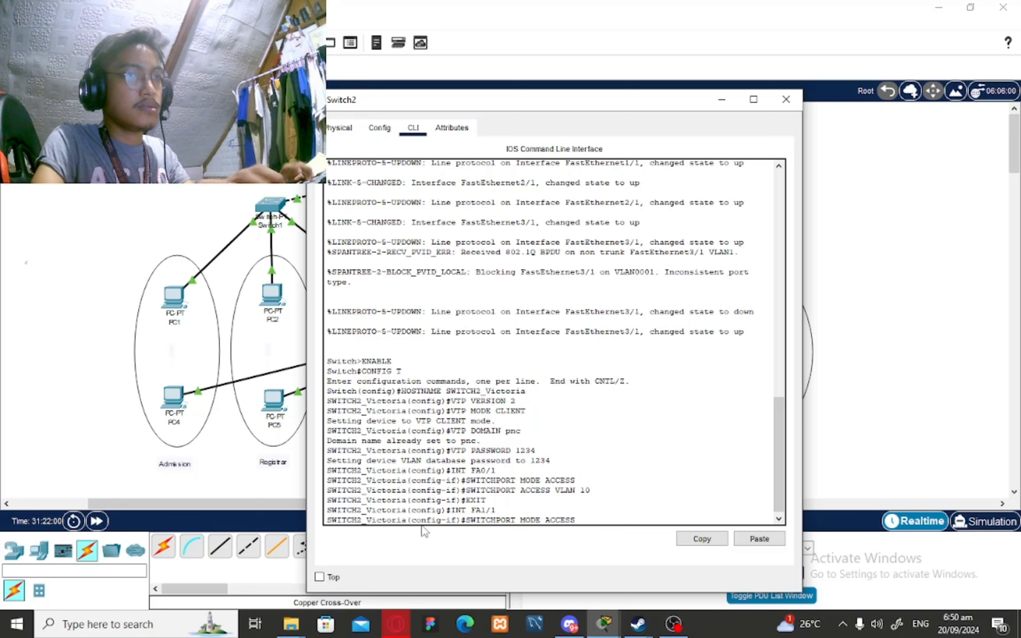
{"action": "key", "text": "Return"}
{"action": "type", "text": "SWITCH2_Victoria(config-if)#SWITC"}
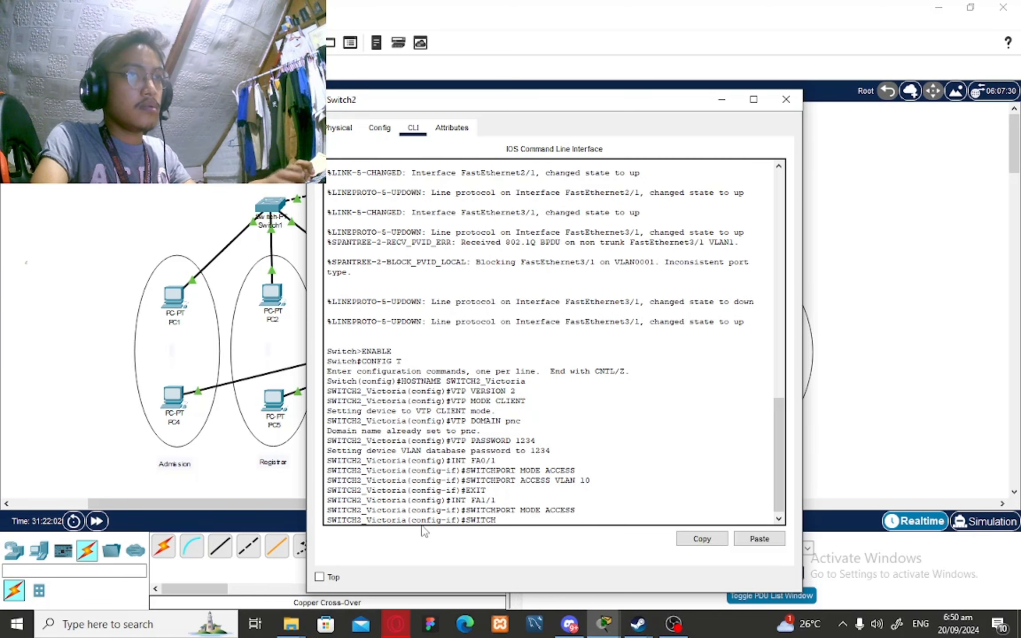
{"action": "type", "text": "H "}
{"action": "type", "text": "PORT"}
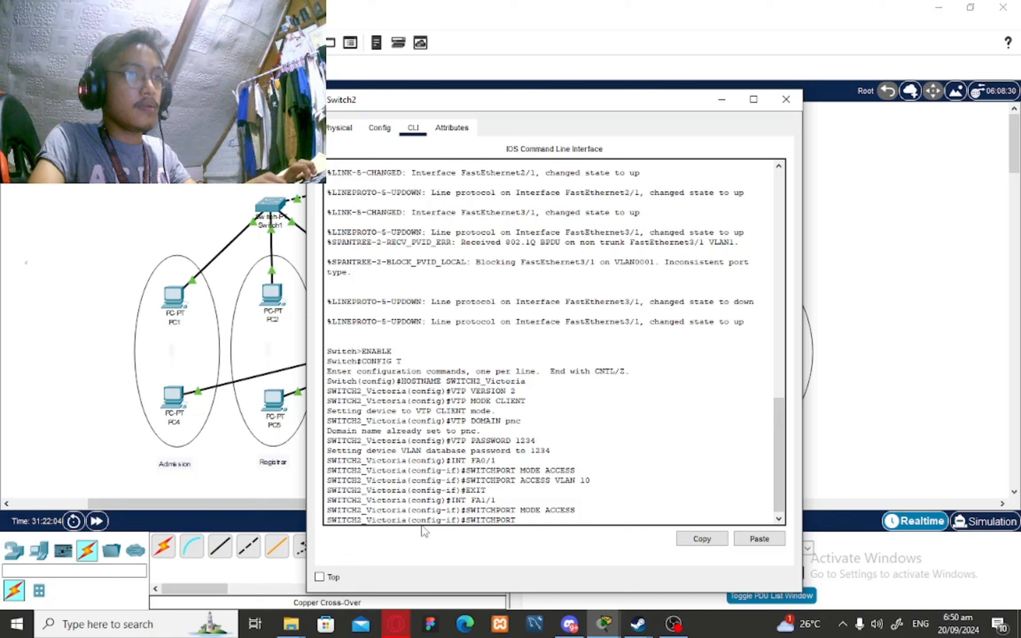
{"action": "type", "text": " ACCESS V"}
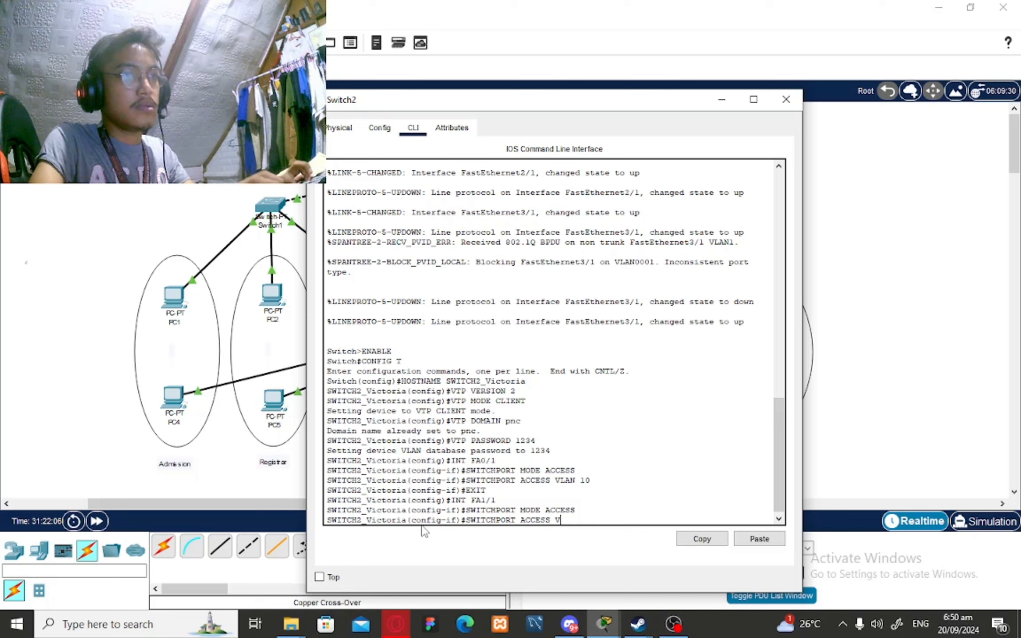
{"action": "type", "text": "LAN 20"}
{"action": "key", "text": "Return"}
{"action": "type", "text": "EXIT"}
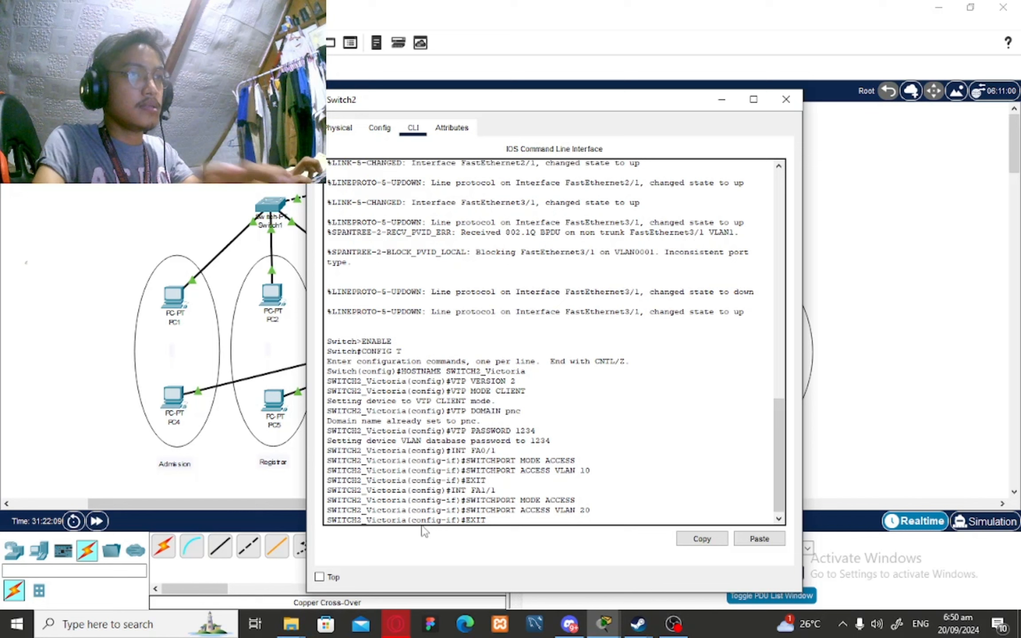
{"action": "key", "text": "Return"}
Make Switch2's Fa2/1 an access port in VLAN 30
{"action": "type", "text": "INT"}
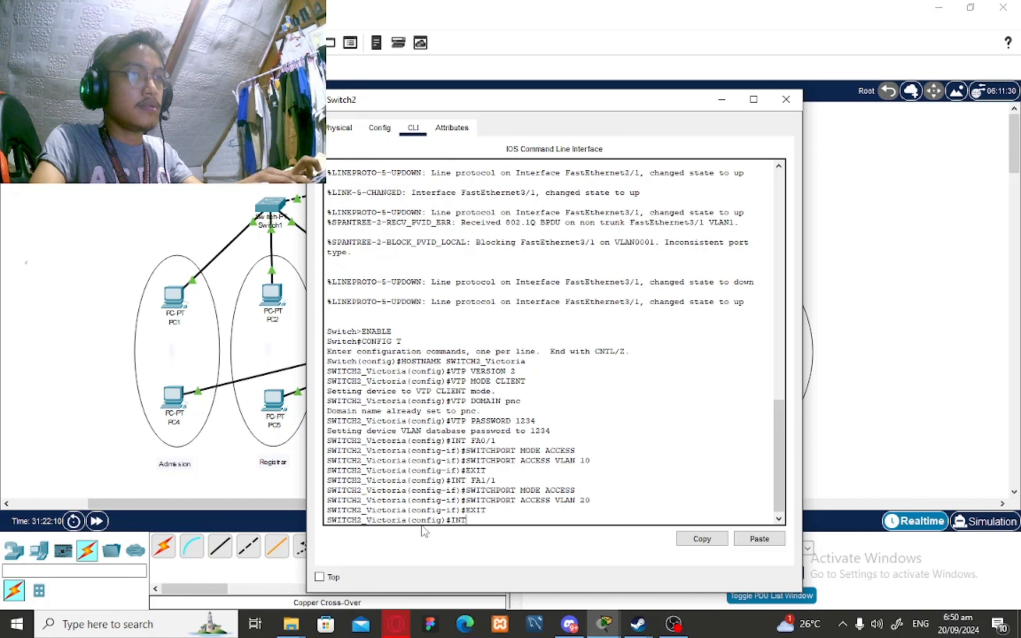
{"action": "type", "text": " FA"}
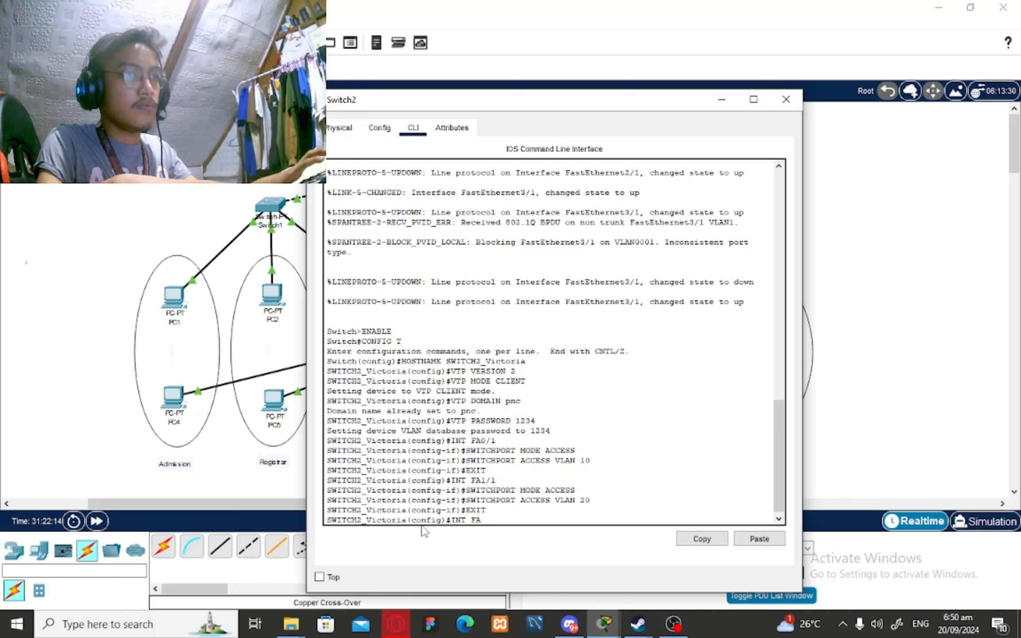
{"action": "type", "text": "A2/1"}
{"action": "key", "text": "Return"}
{"action": "type", "text": "SIW"}
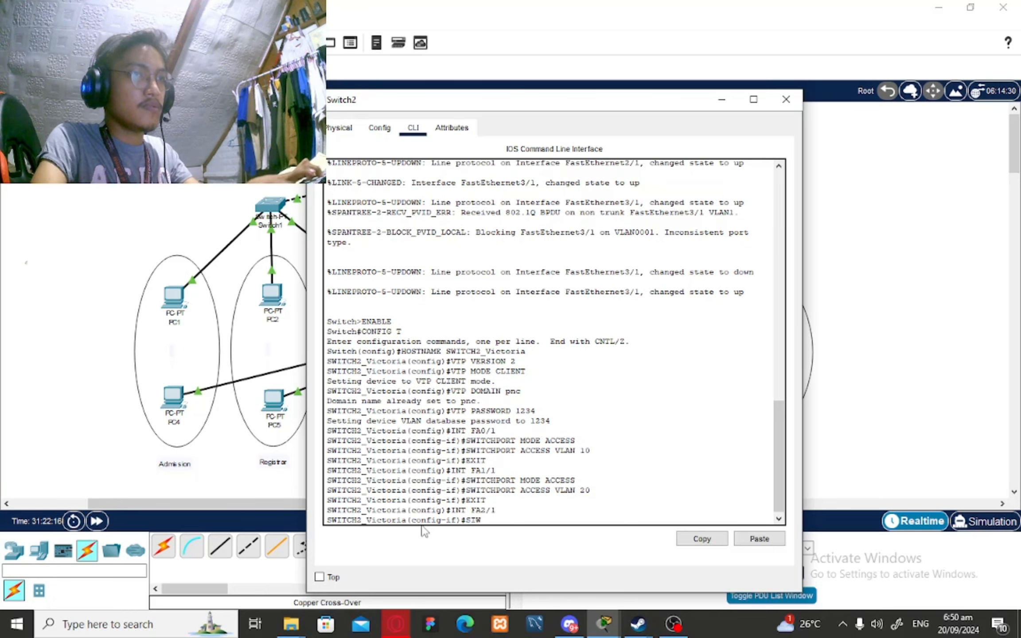
{"action": "key", "text": "BackSpace"}
{"action": "key", "text": "BackSpace"}
{"action": "type", "text": "WITC"}
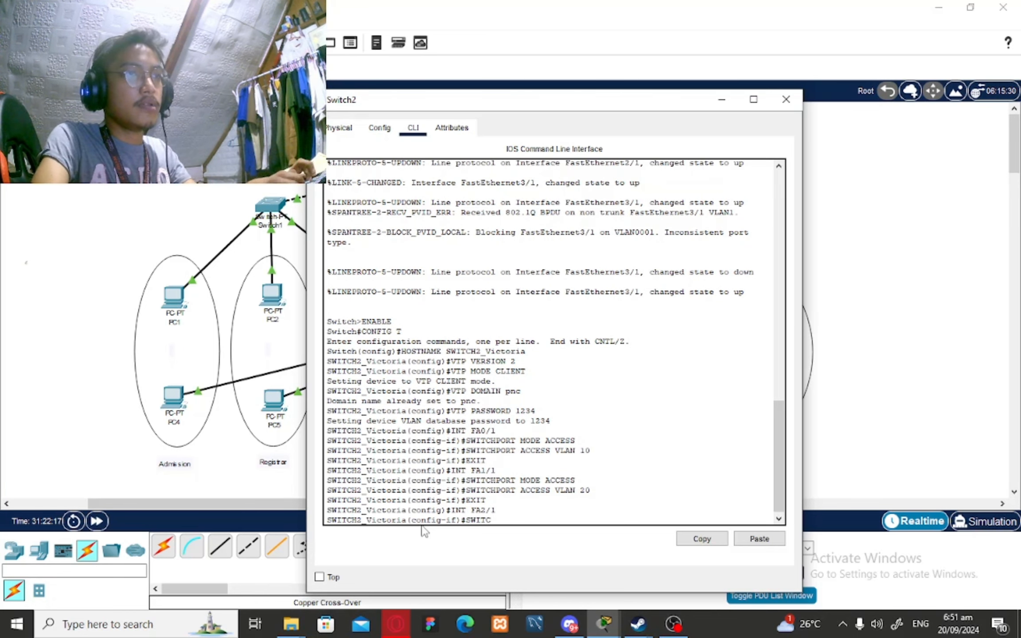
{"action": "type", "text": "HPORT MODE A"}
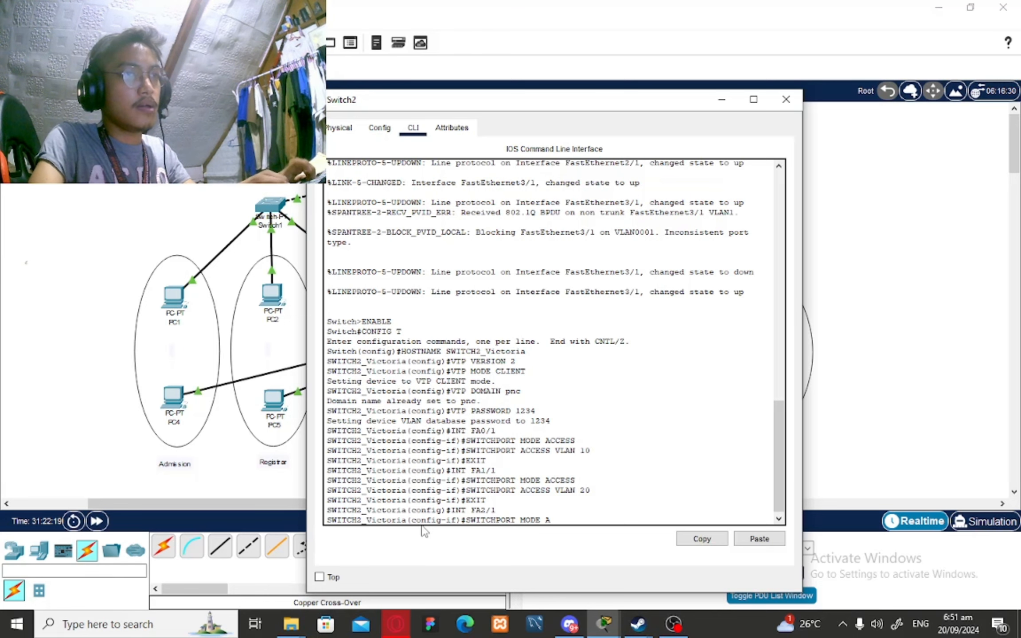
{"action": "type", "text": "CCESS"}
{"action": "key", "text": "Return"}
{"action": "type", "text": "SWITCH2_Victoria(config-if)#S"}
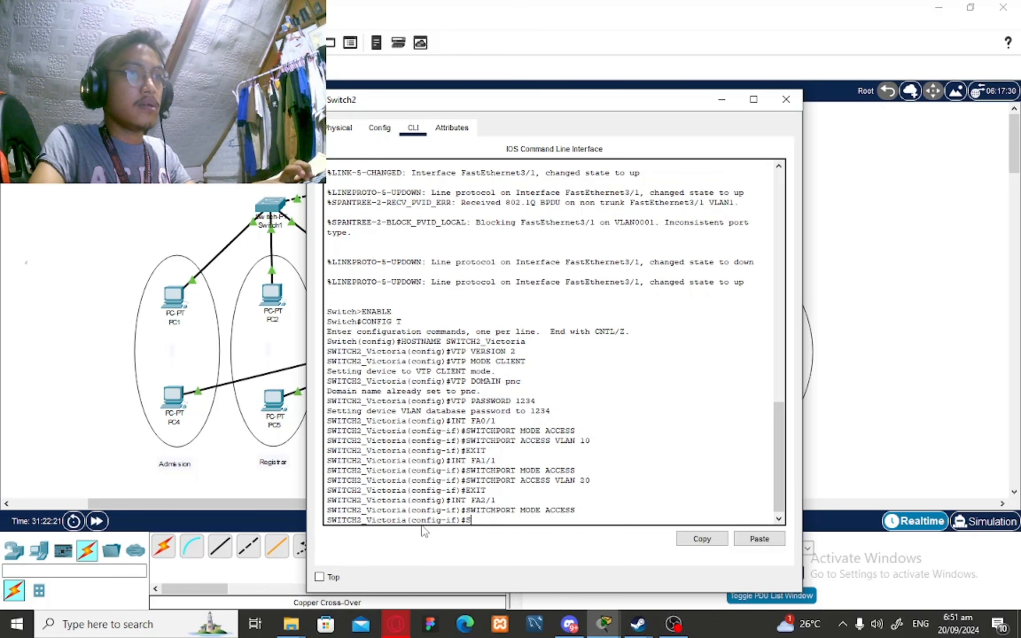
{"action": "type", "text": "WITCHPOR"}
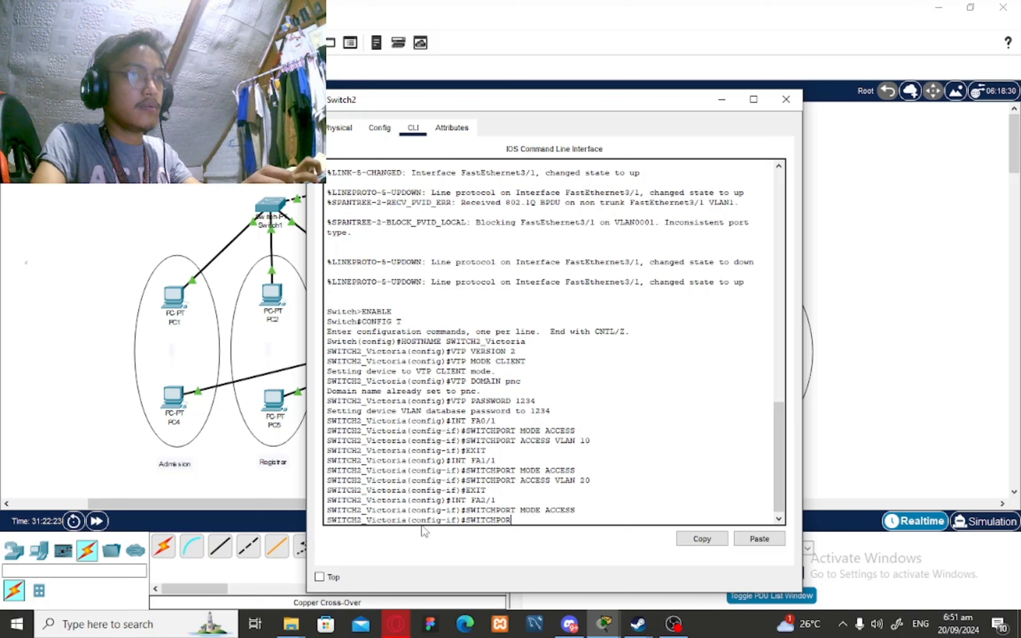
{"action": "type", "text": "T ACCESS"}
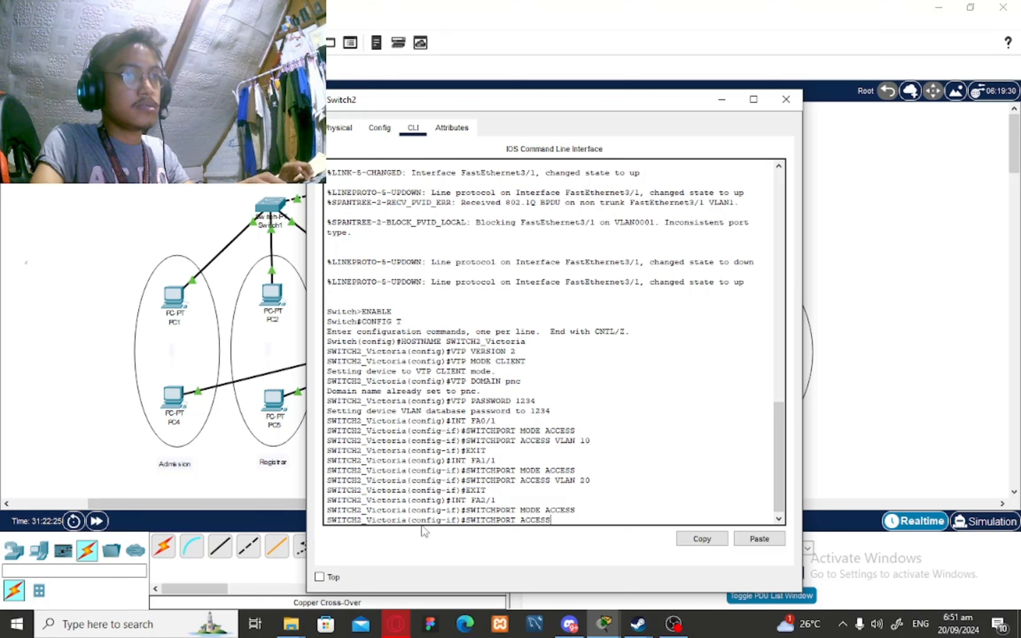
{"action": "type", "text": " VLAN "}
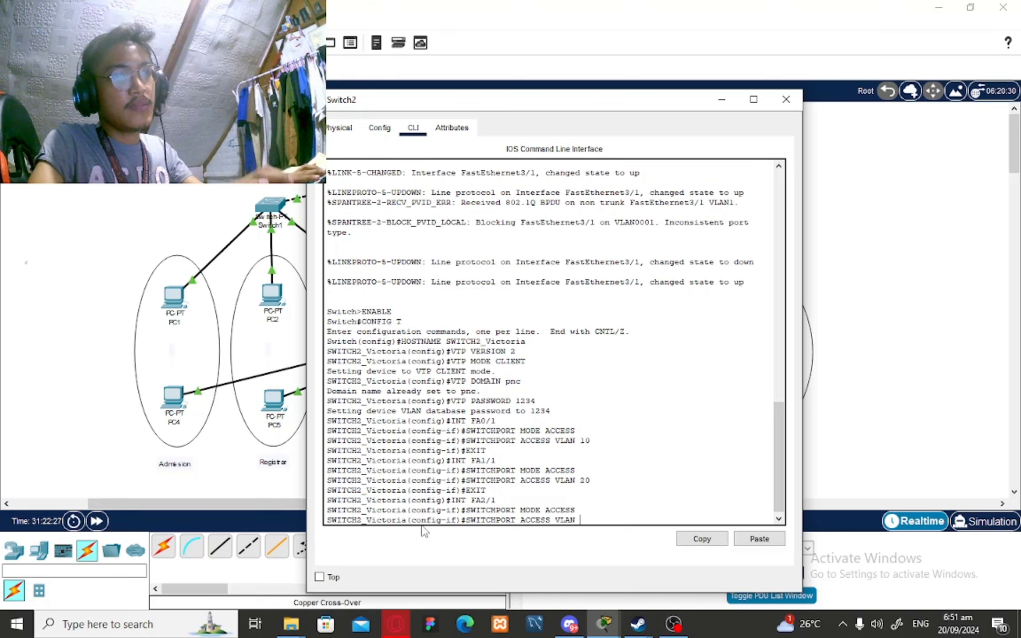
{"action": "type", "text": "30"}
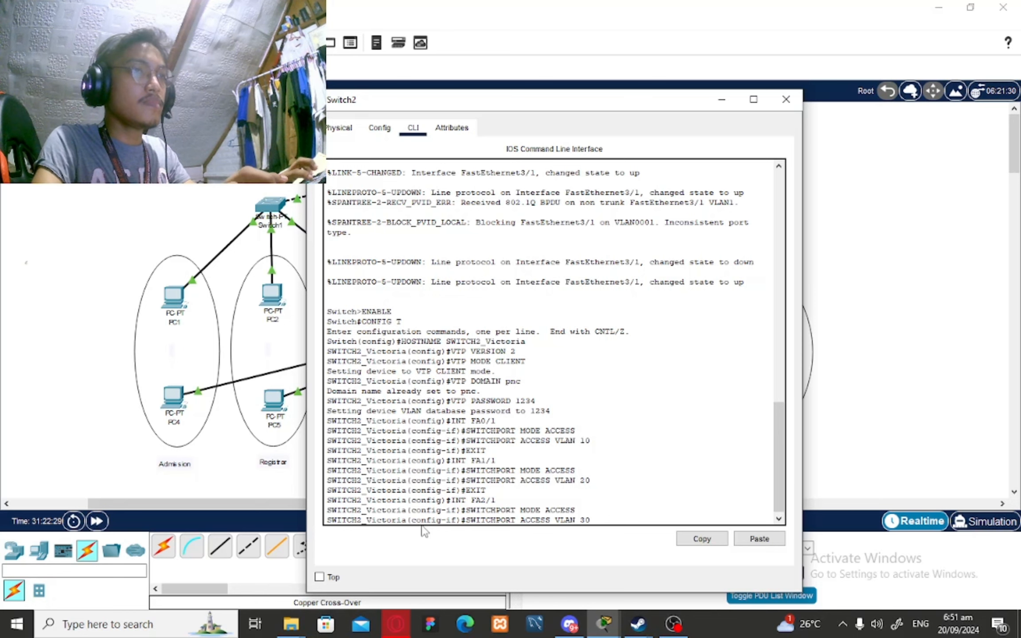
{"action": "key", "text": "Return"}
{"action": "type", "text": "EXIT"}
{"action": "key", "text": "Return"}
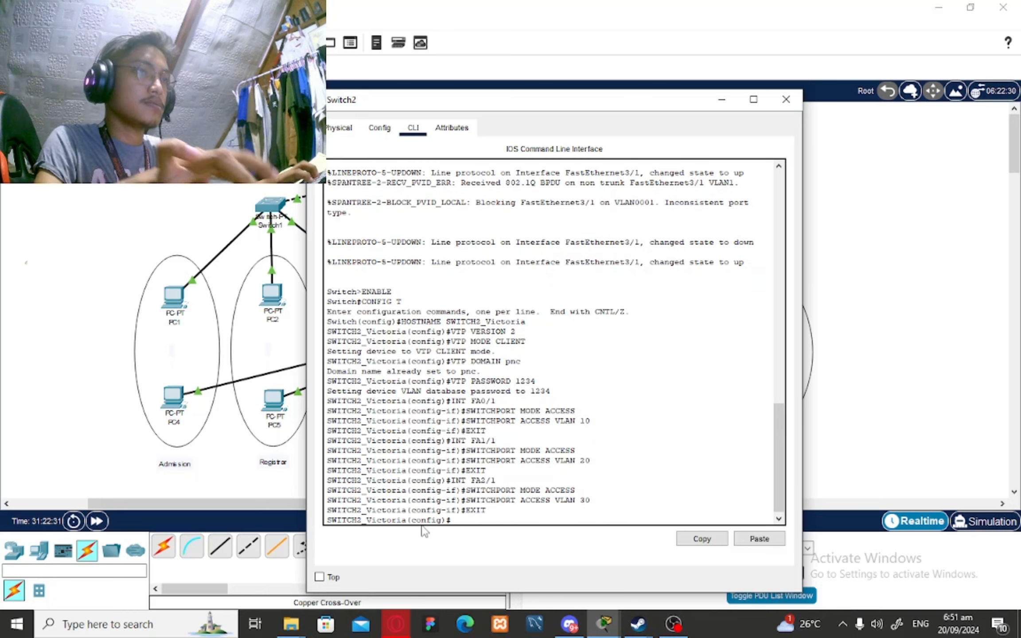
Run show vtp status and show vlan brief on Switch2, then close its window
{"action": "type", "text": "exit"}
{"action": "key", "text": "Return"}
{"action": "type", "text": "en"}
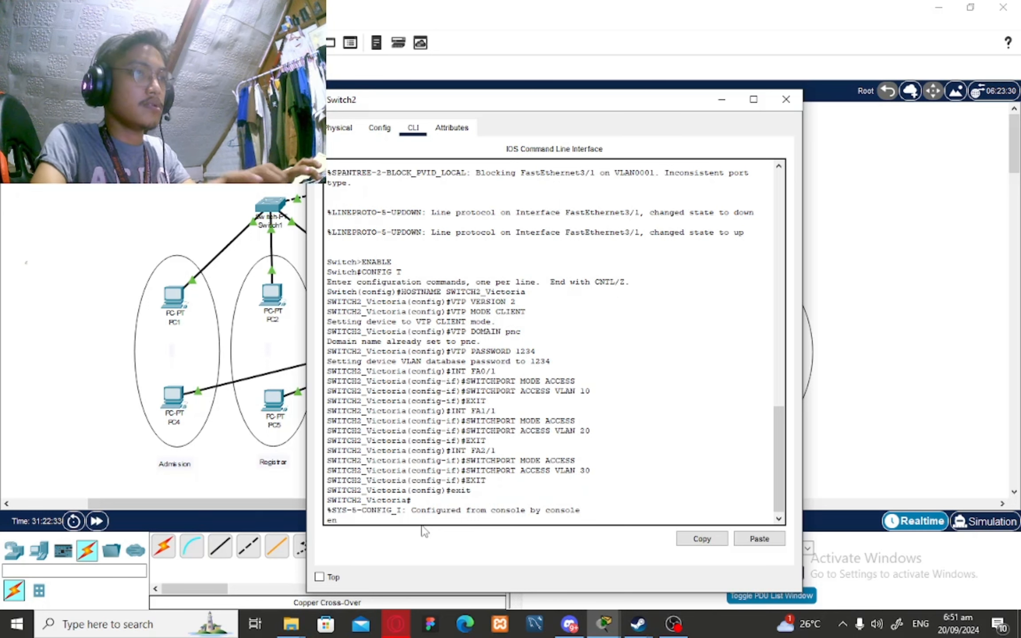
{"action": "type", "text": "able"}
{"action": "key", "text": "Return"}
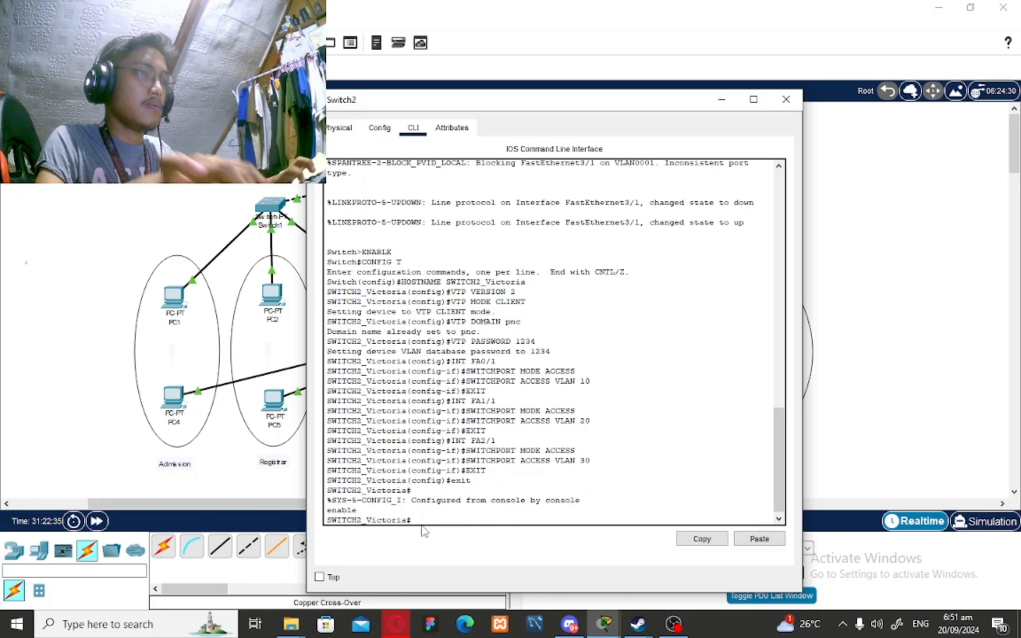
{"action": "type", "text": "show bt"}
{"action": "key", "text": "BackSpace"}
{"action": "key", "text": "BackSpace"}
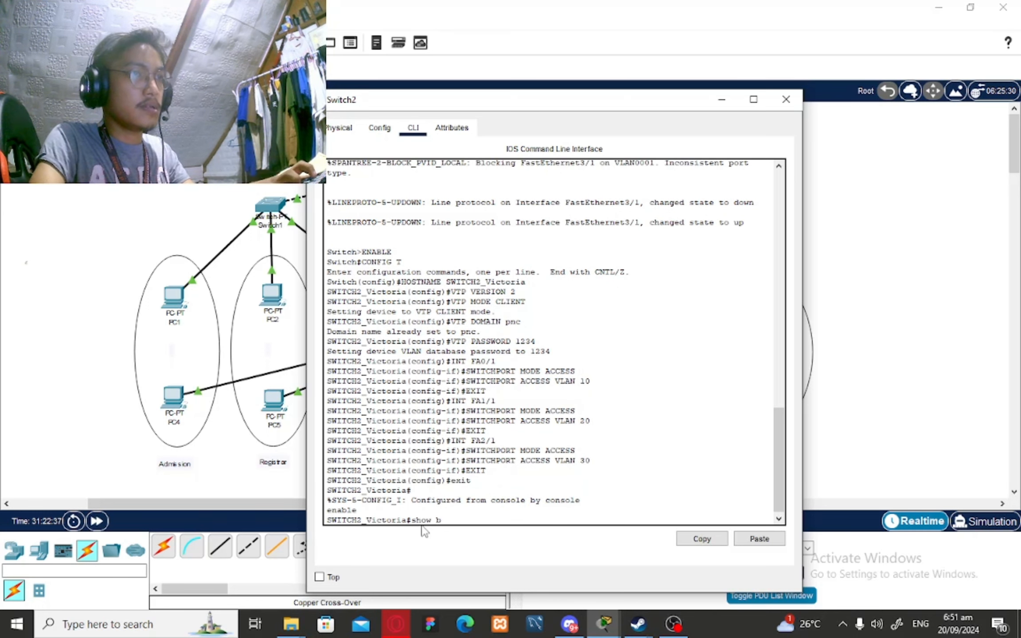
{"action": "type", "text": "vtp status"}
{"action": "key", "text": "Return"}
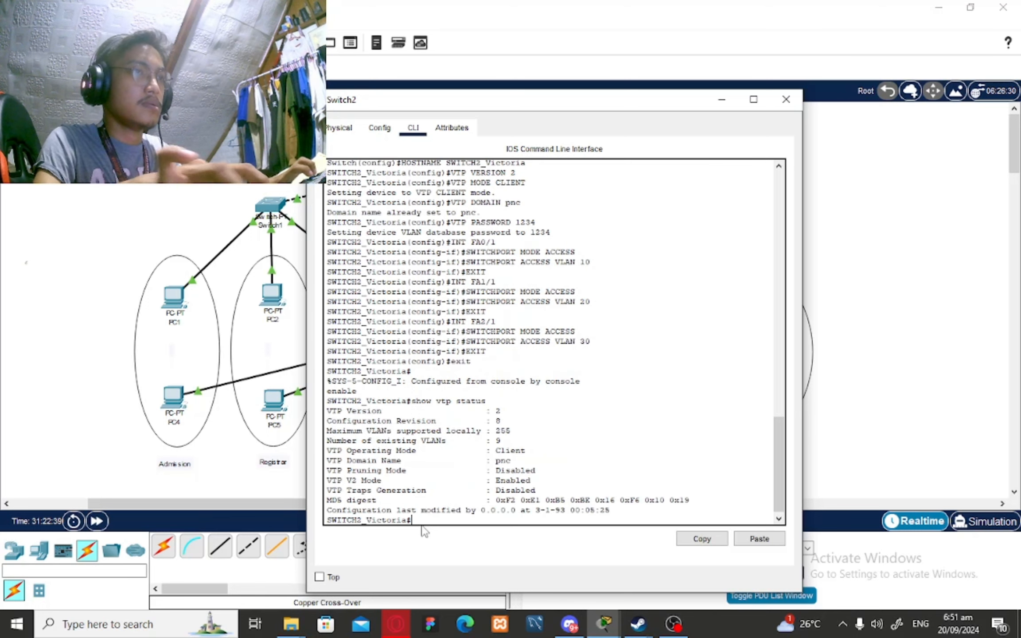
{"action": "type", "text": "show vlan bri"}
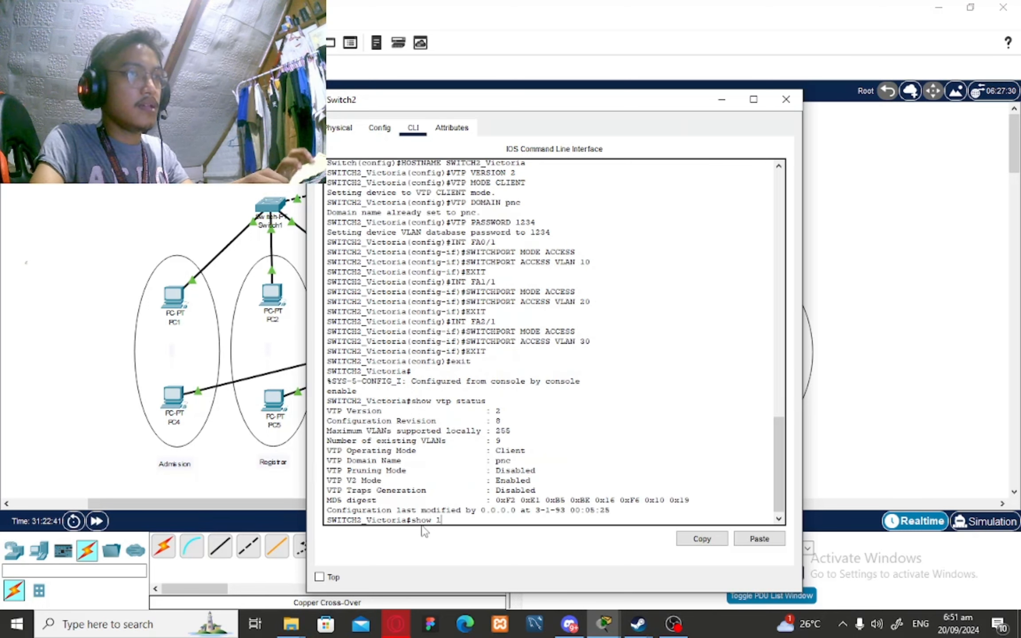
{"action": "type", "text": "ef"}
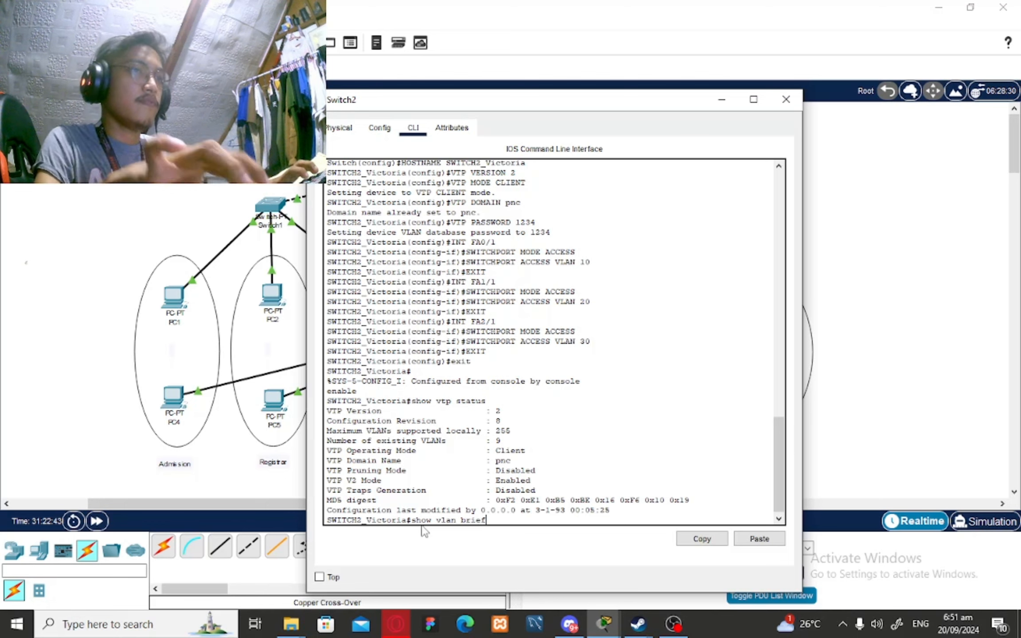
{"action": "key", "text": "Return"}
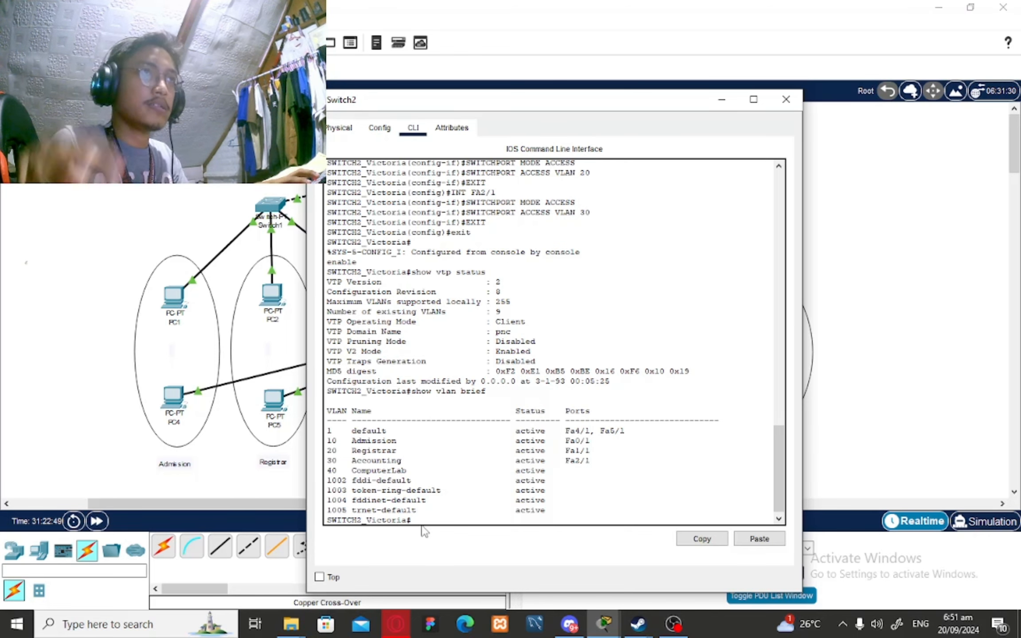
{"action": "left_click", "coordinate": [721, 99]}
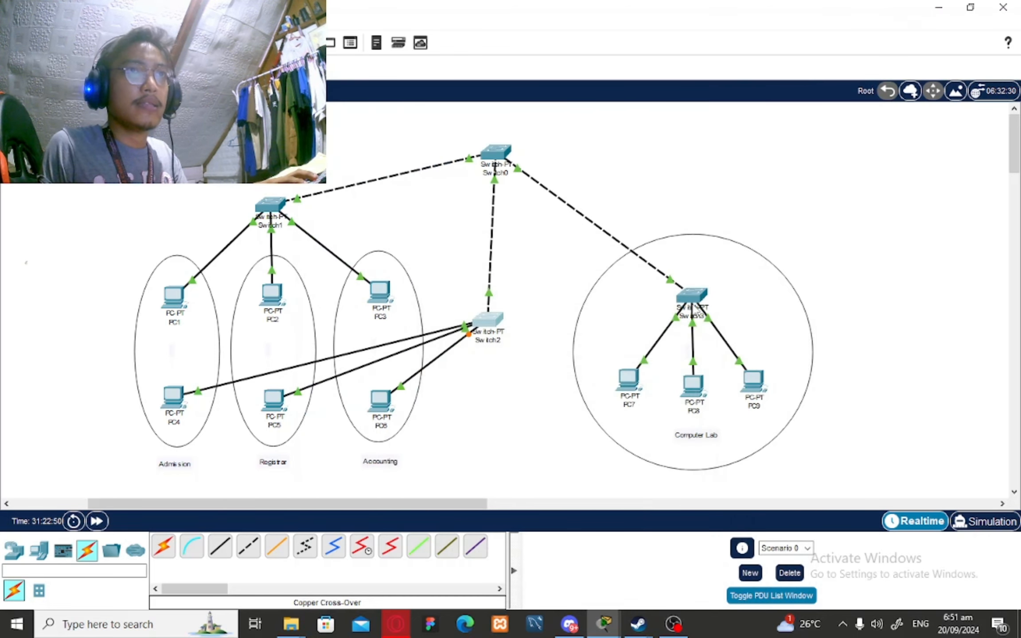
Open Switch3's command line and enter global configuration mode
{"action": "left_click", "coordinate": [694, 301]}
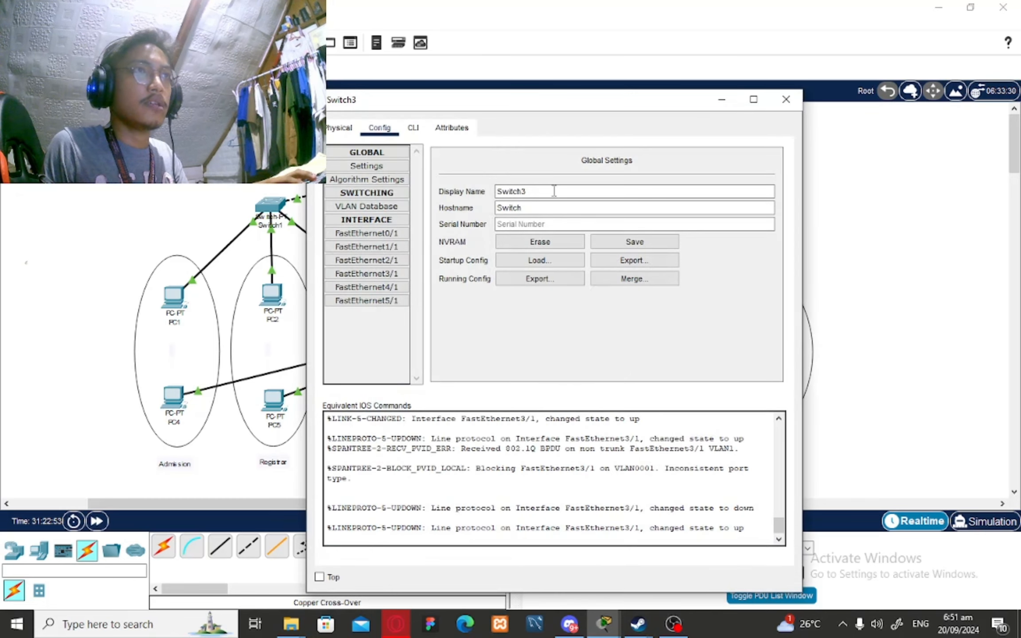
{"action": "left_click", "coordinate": [421, 133]}
{"action": "key", "text": "Return"}
{"action": "type", "text": "we"}
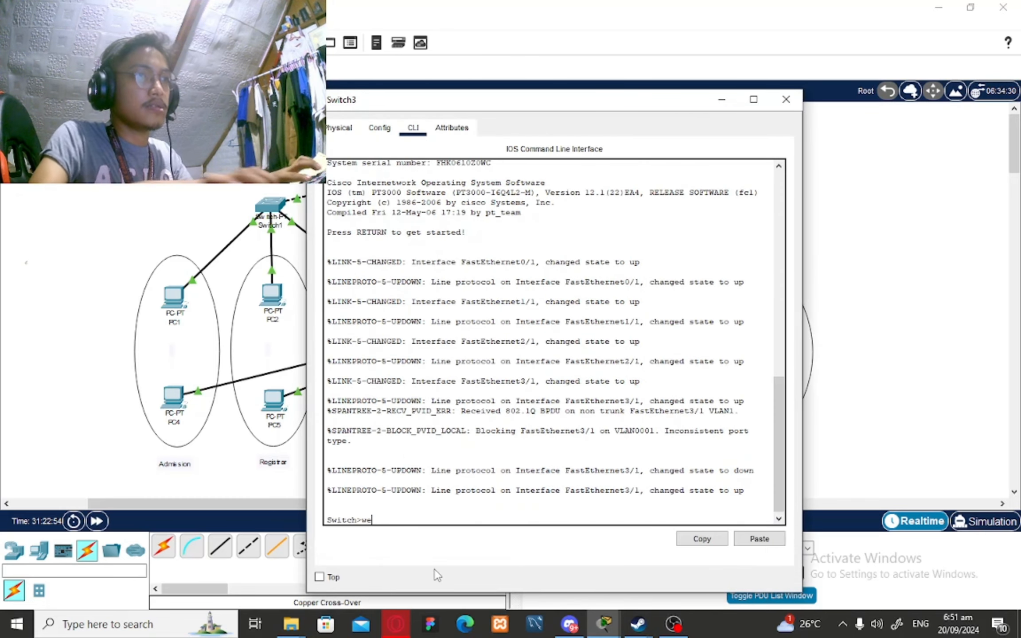
{"action": "key", "text": "BackSpace"}
{"action": "key", "text": "BackSpace"}
{"action": "type", "text": "enable"}
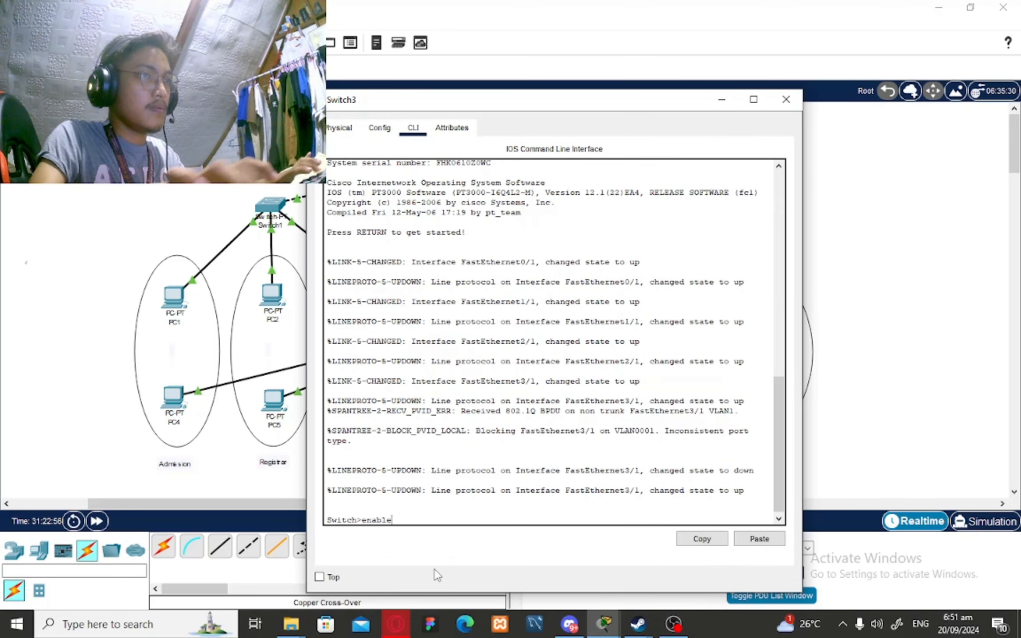
{"action": "key", "text": "Return"}
{"action": "type", "text": "conf"}
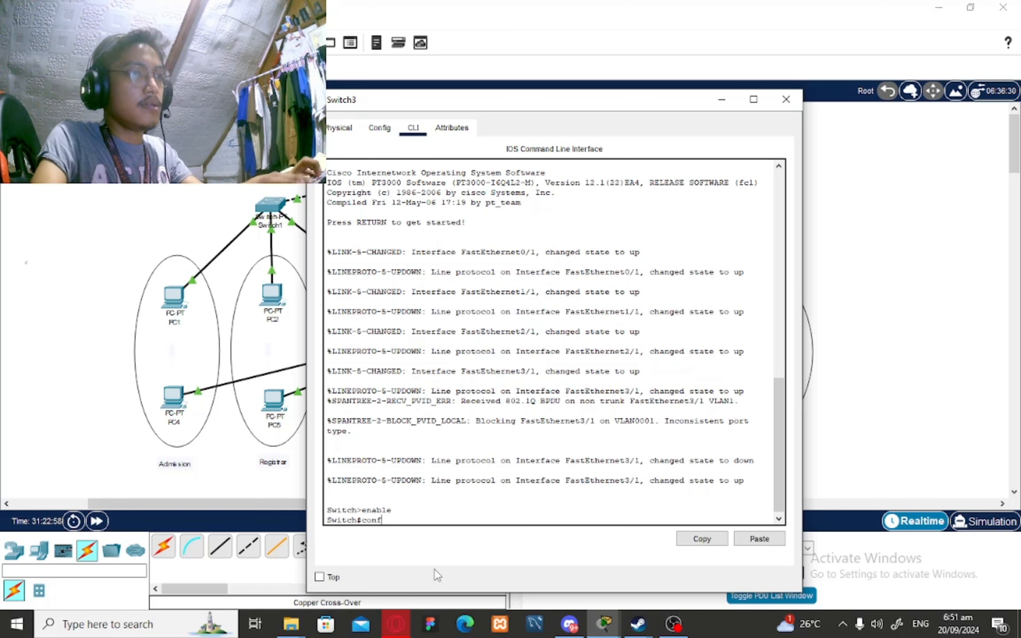
{"action": "type", "text": "ig t"}
{"action": "key", "text": "Return"}
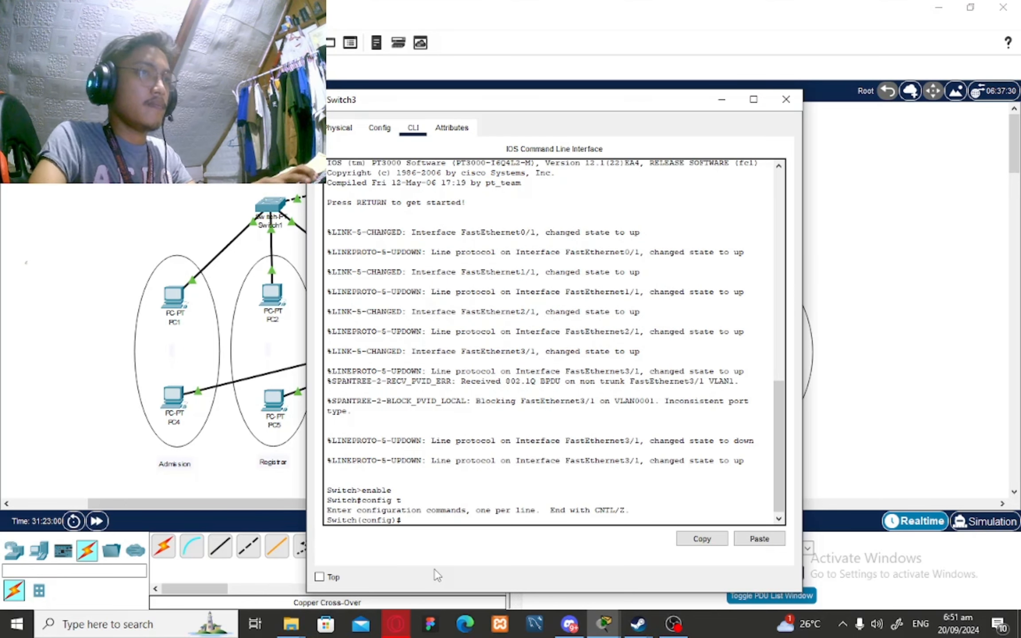
Rename the switch to SWITCH3_Victoria and set VTP version 2
{"action": "type", "text": "HOS"}
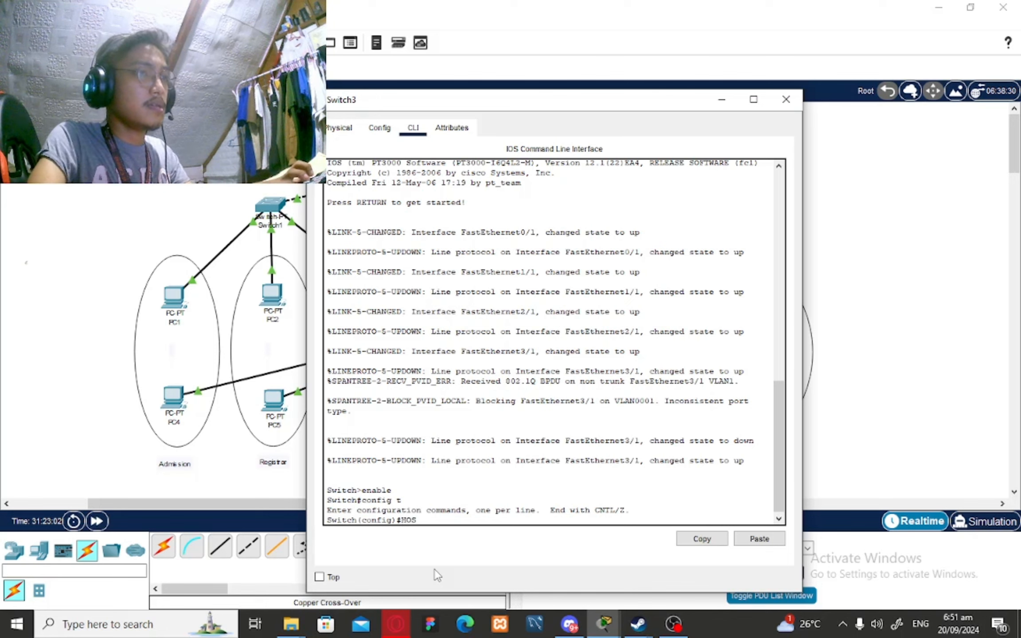
{"action": "type", "text": "TNAME"}
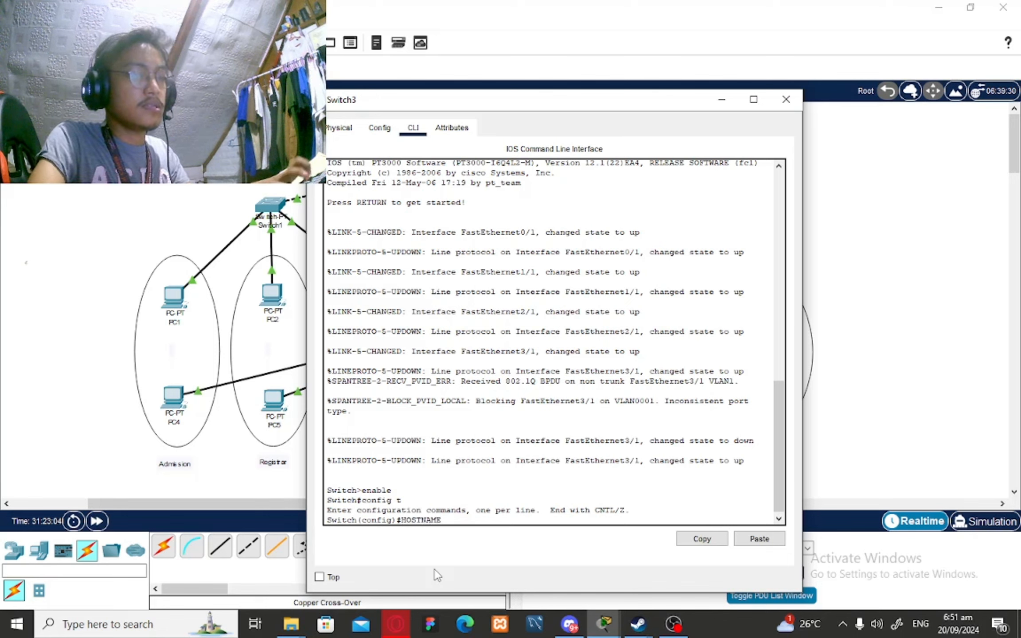
{"action": "type", "text": " SWITCH3"}
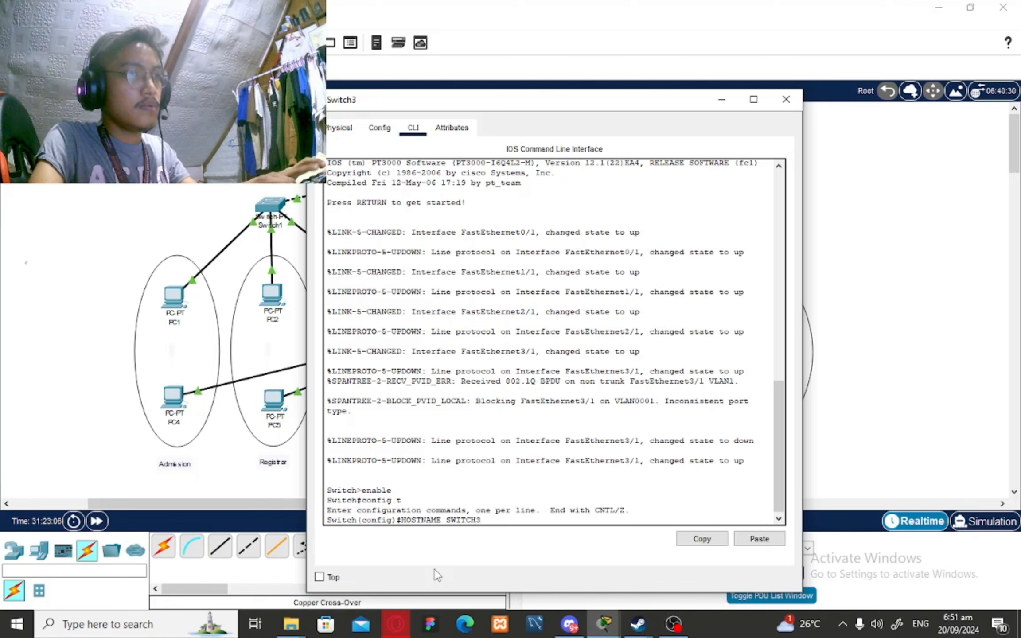
{"action": "type", "text": "_Vic"}
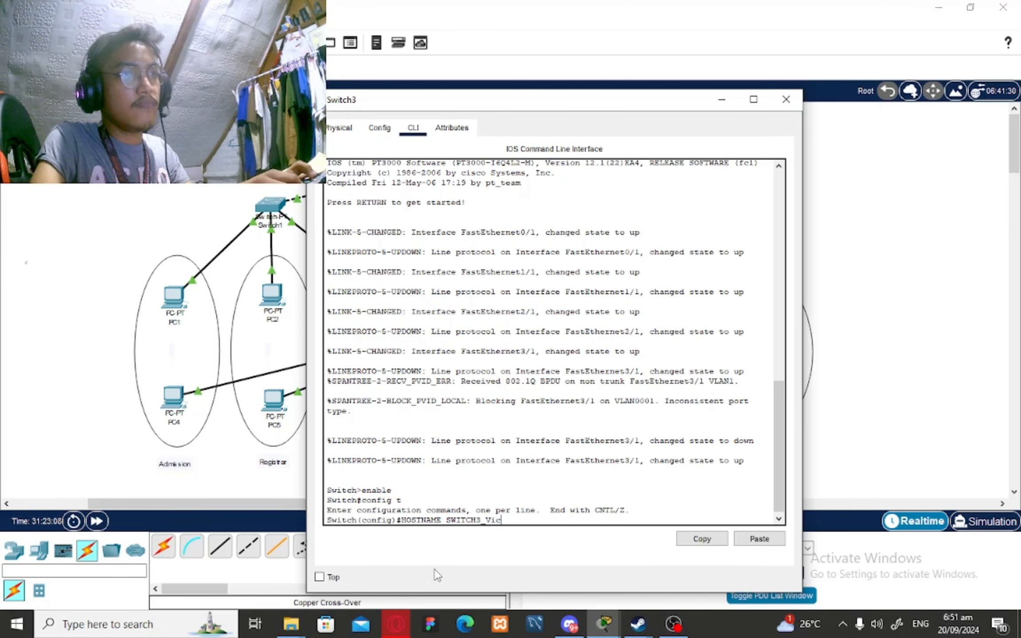
{"action": "type", "text": "toria"}
{"action": "key", "text": "Return"}
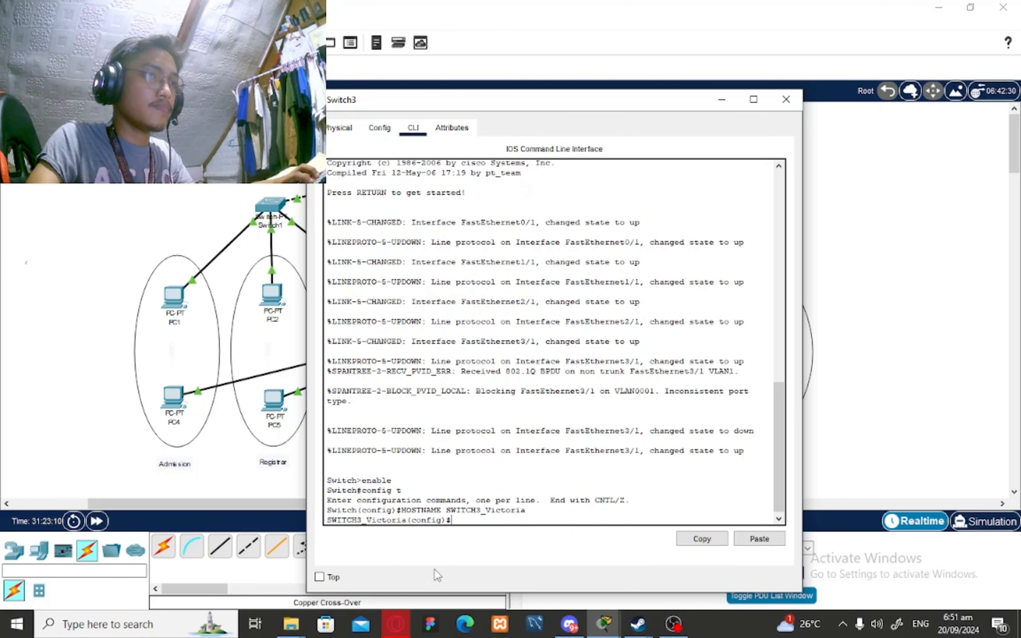
{"action": "type", "text": "VTP"}
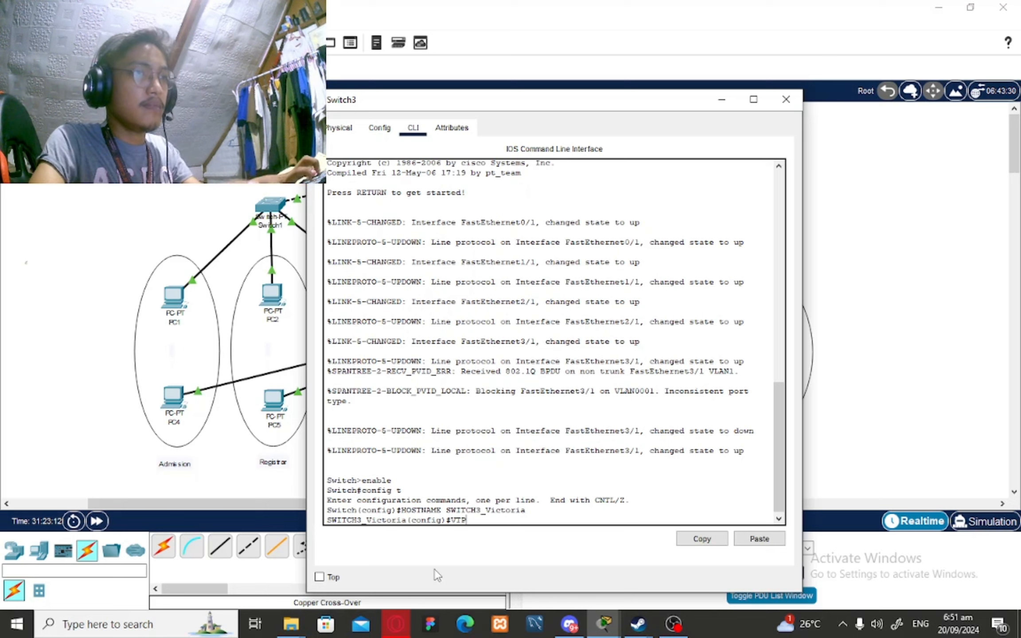
{"action": "type", "text": " VERSION 23"}
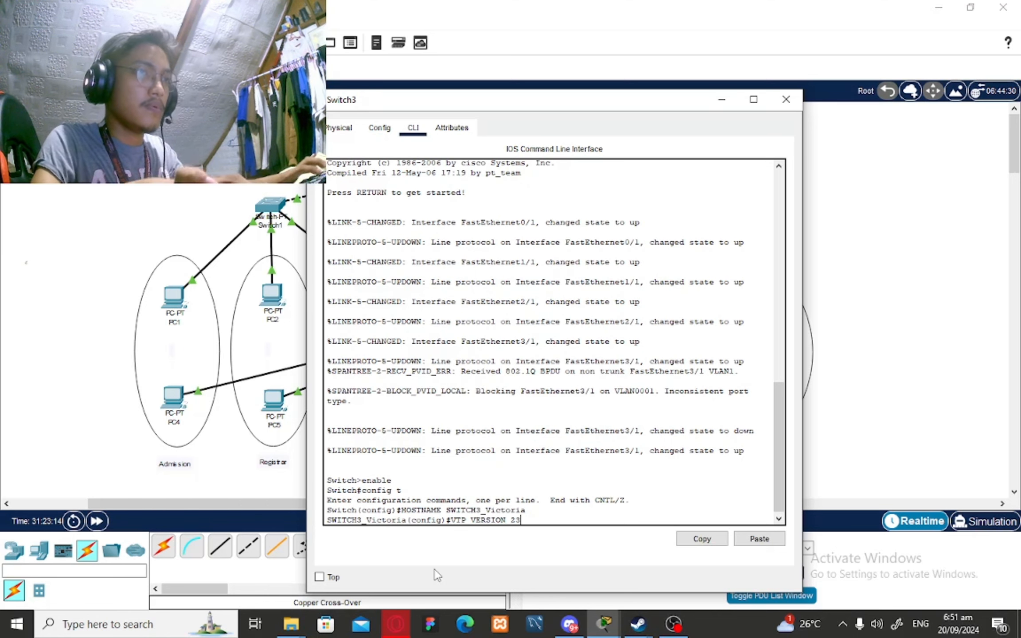
{"action": "key", "text": "Return"}
Make Switch3 a VTP client in domain pnc and set its VTP password
{"action": "type", "text": "VTP DOMAIN"}
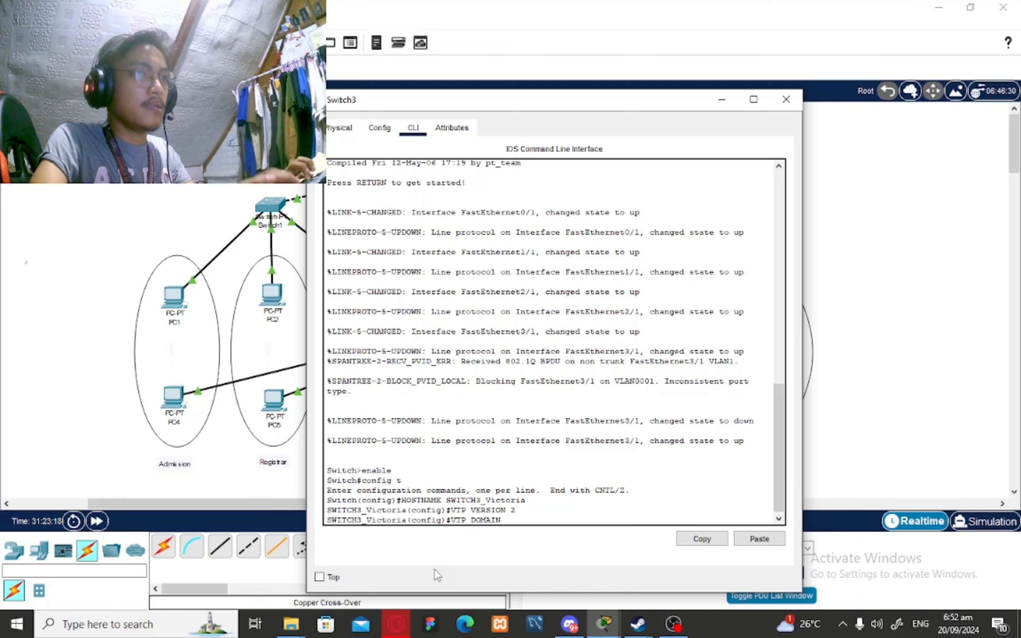
{"action": "key", "text": "BackSpace"}
{"action": "key", "text": "BackSpace"}
{"action": "key", "text": "BackSpace"}
{"action": "key", "text": "BackSpace"}
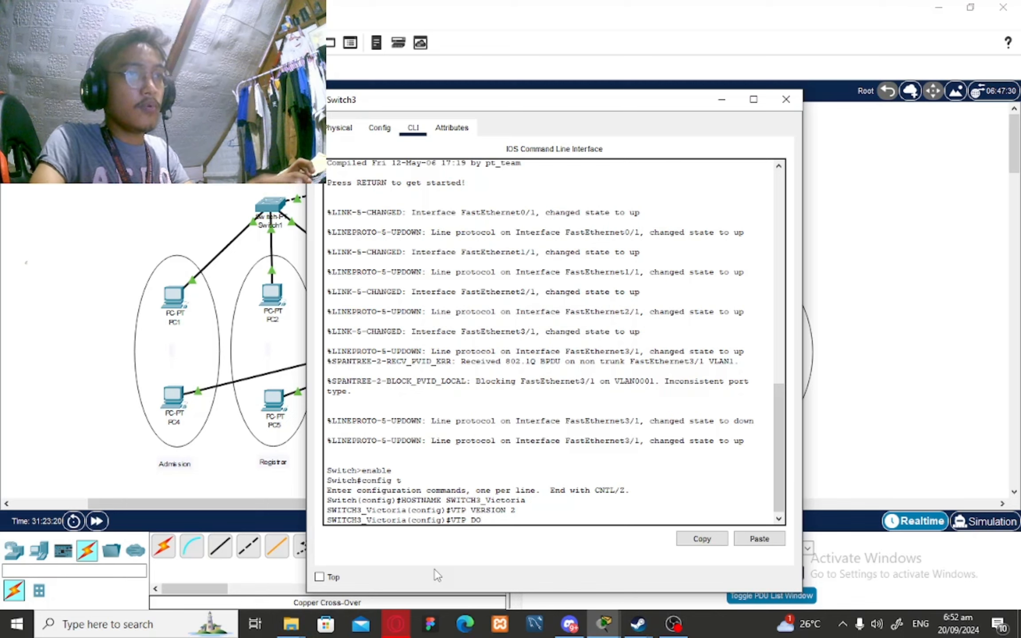
{"action": "type", "text": "MODE CLIENT"}
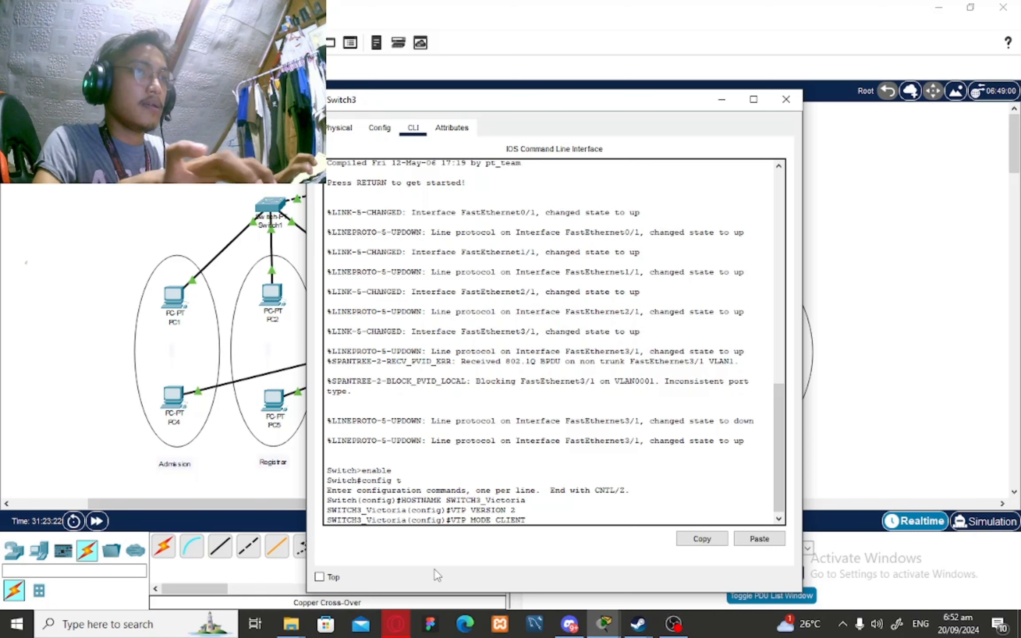
{"action": "key", "text": "Return"}
{"action": "type", "text": "VTP MODE D"}
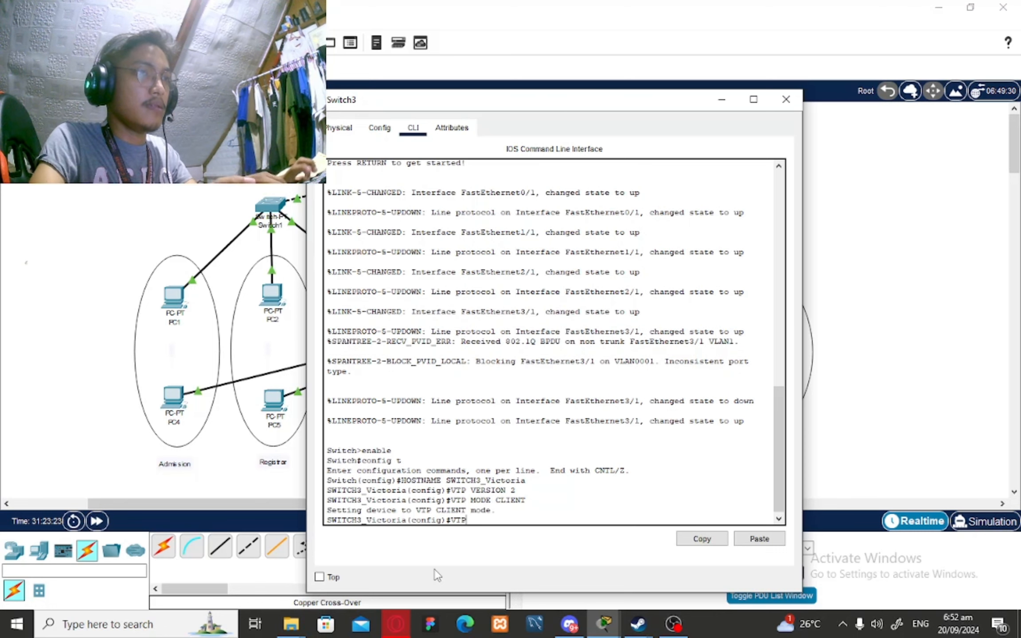
{"action": "key", "text": "BackSpace"}
{"action": "key", "text": "BackSpace"}
{"action": "key", "text": "BackSpace"}
{"action": "key", "text": "BackSpace"}
{"action": "key", "text": "BackSpace"}
{"action": "key", "text": "BackSpace"}
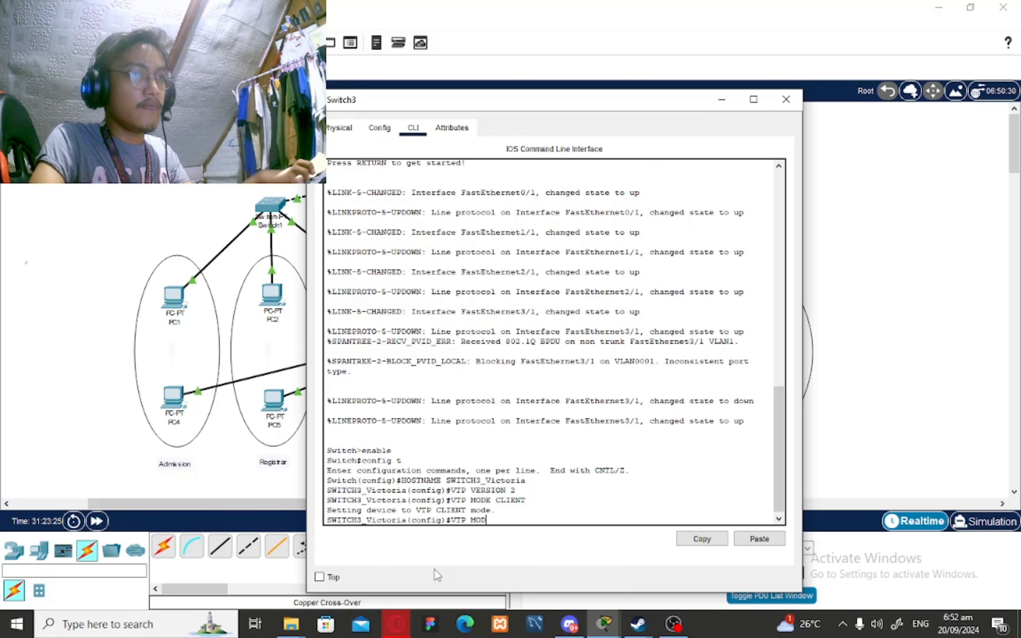
{"action": "type", "text": "DOMAIN pnc"}
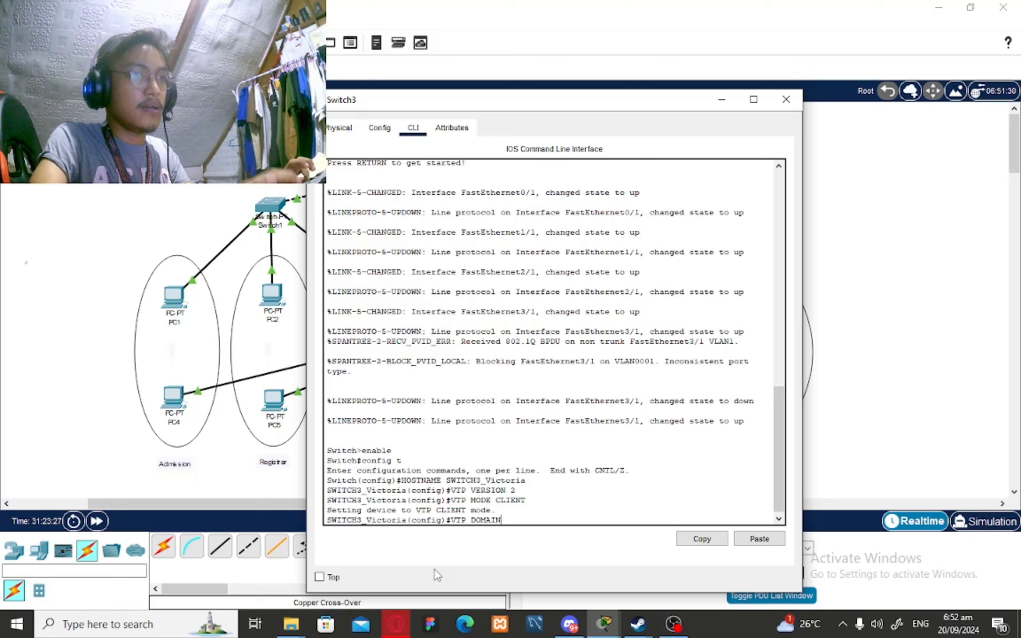
{"action": "key", "text": "Return"}
{"action": "type", "text": "VT"}
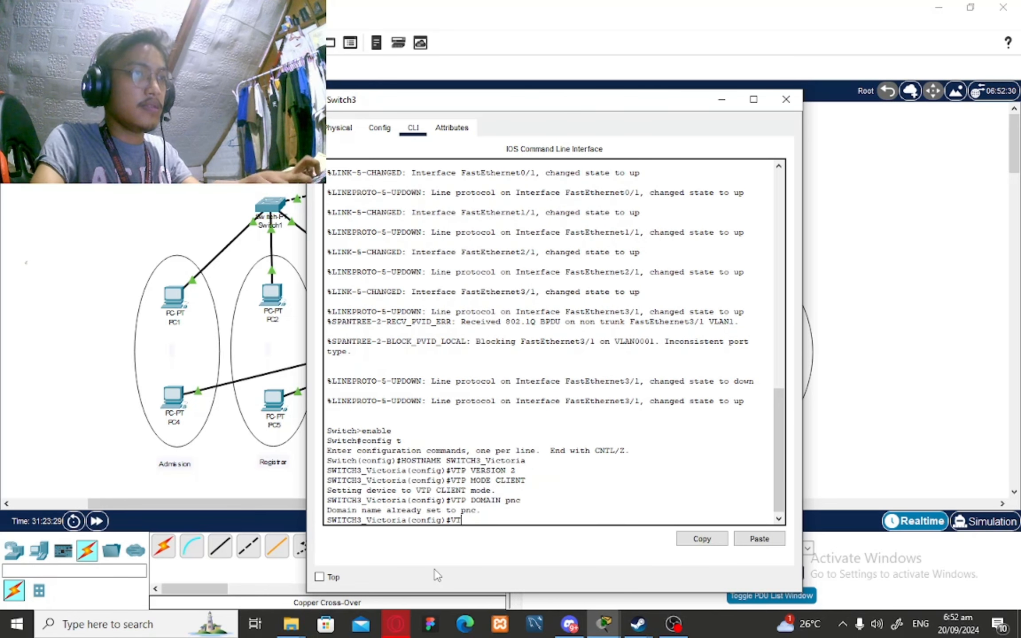
{"action": "type", "text": "P PASSWORD 1234"}
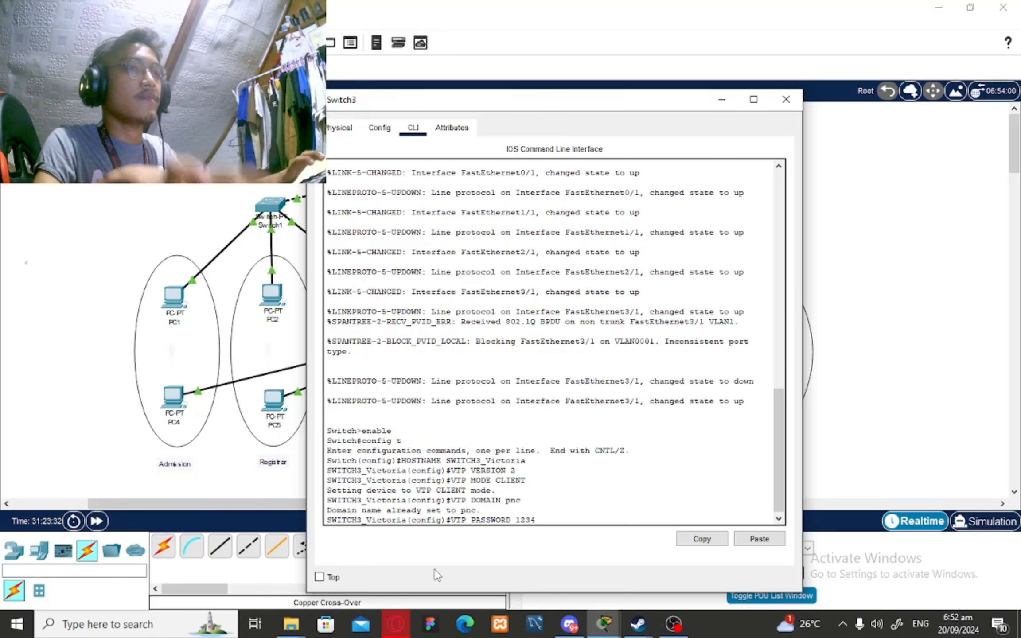
{"action": "key", "text": "Return"}
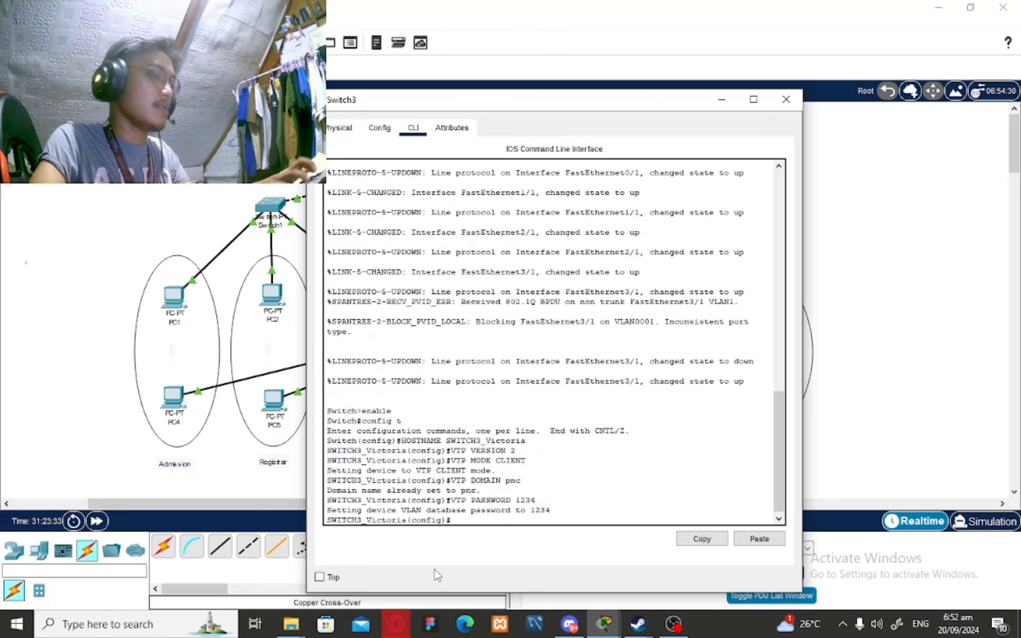
{"action": "type", "text": "INT"}
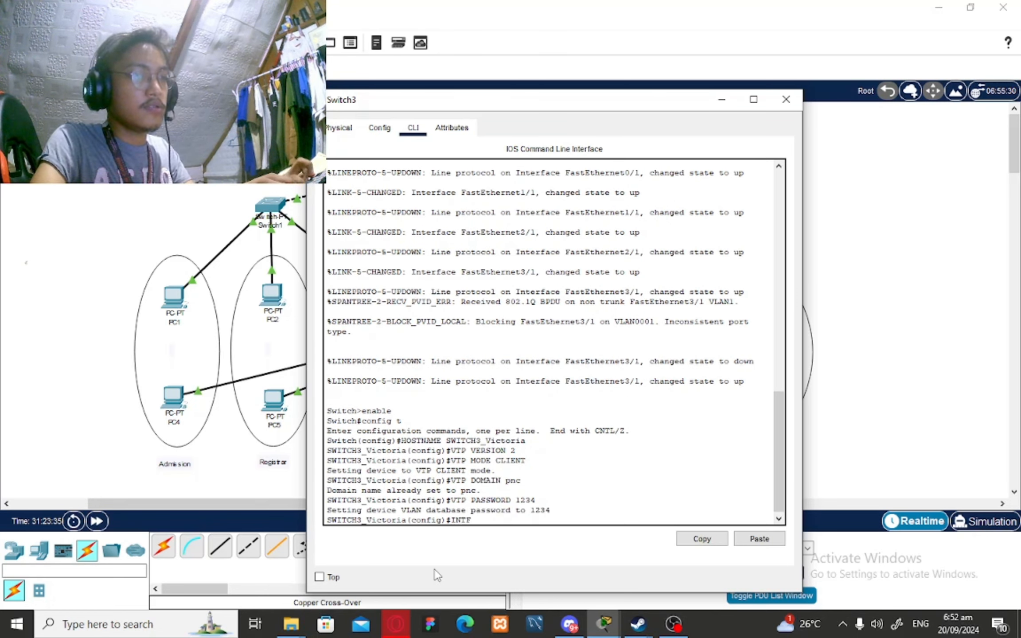
{"action": "type", "text": " FA"}
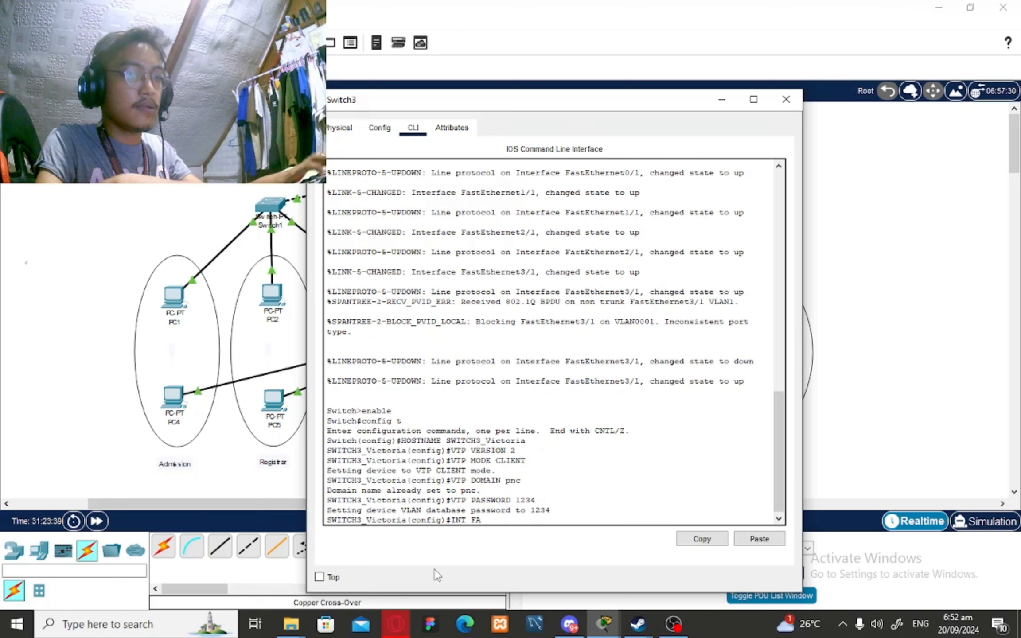
{"action": "type", "text": "-"}
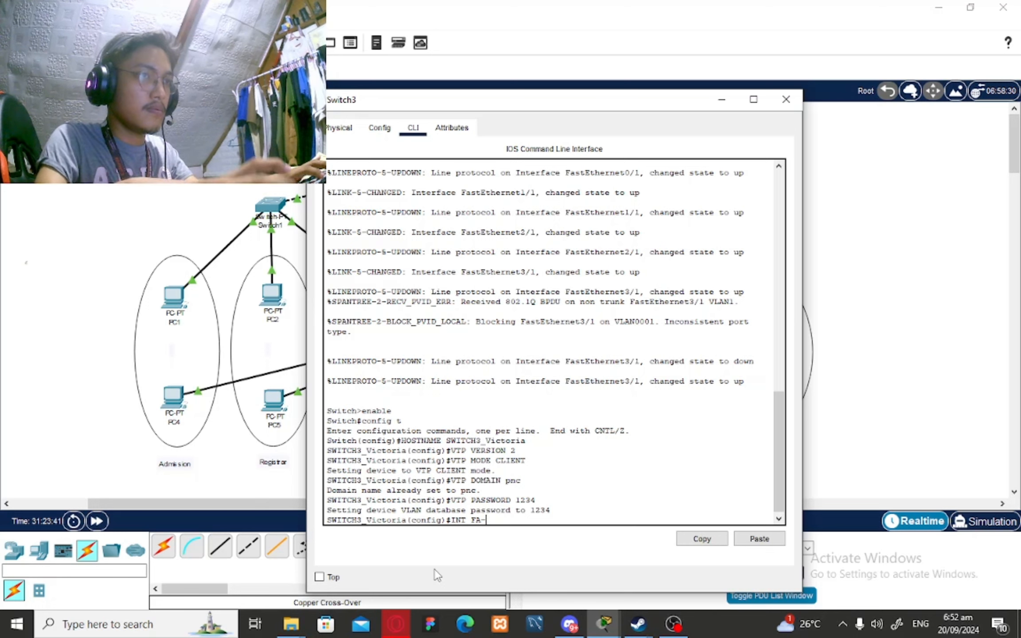
Make Fa0/1 an access port in VLAN 40 and exit the interface
{"action": "key", "text": "BackSpace"}
{"action": "type", "text": "0/1"}
{"action": "key", "text": "Return"}
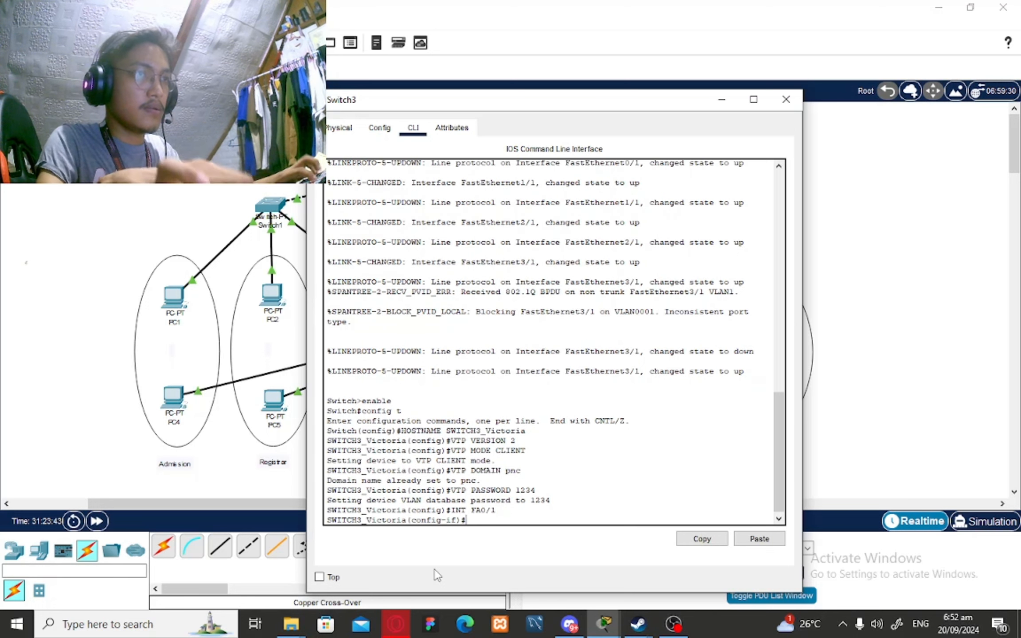
{"action": "type", "text": "SWITCHP"}
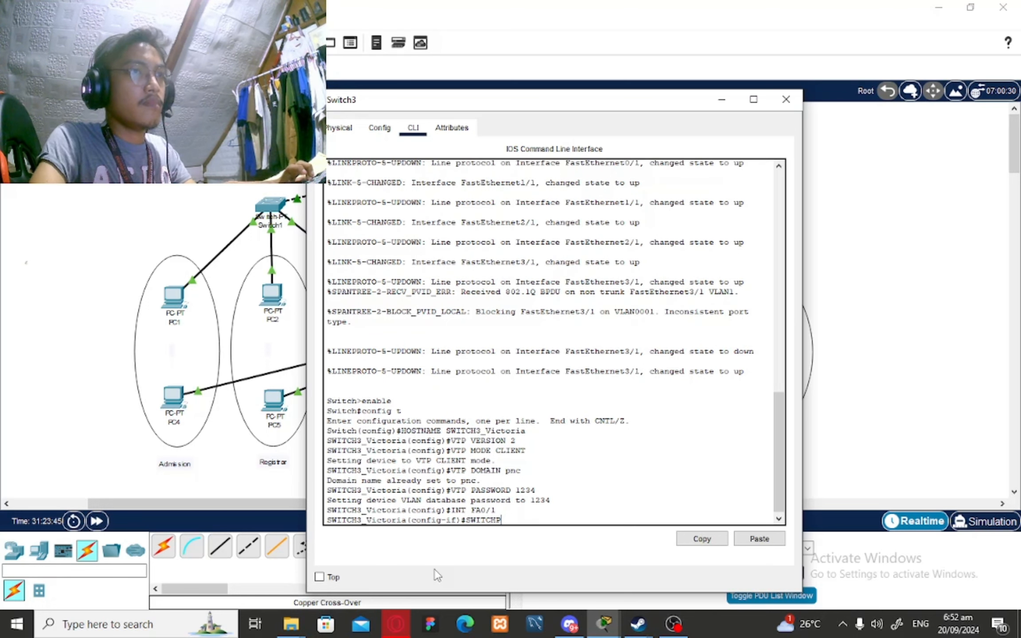
{"action": "type", "text": "ORT MODE ACCE"}
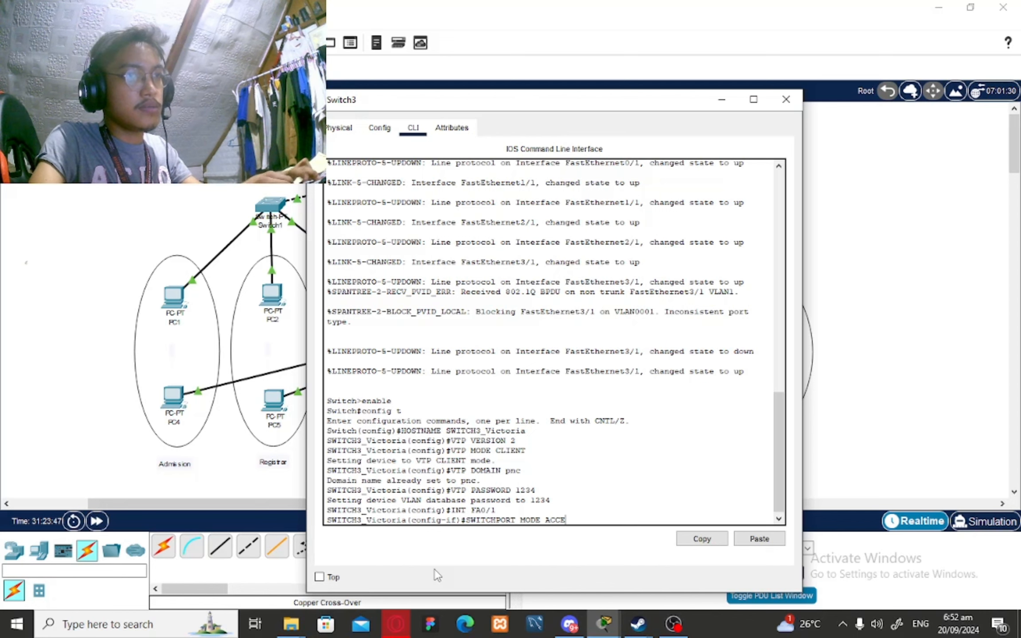
{"action": "type", "text": "SS"}
{"action": "key", "text": "Return"}
{"action": "type", "text": "SWIO"}
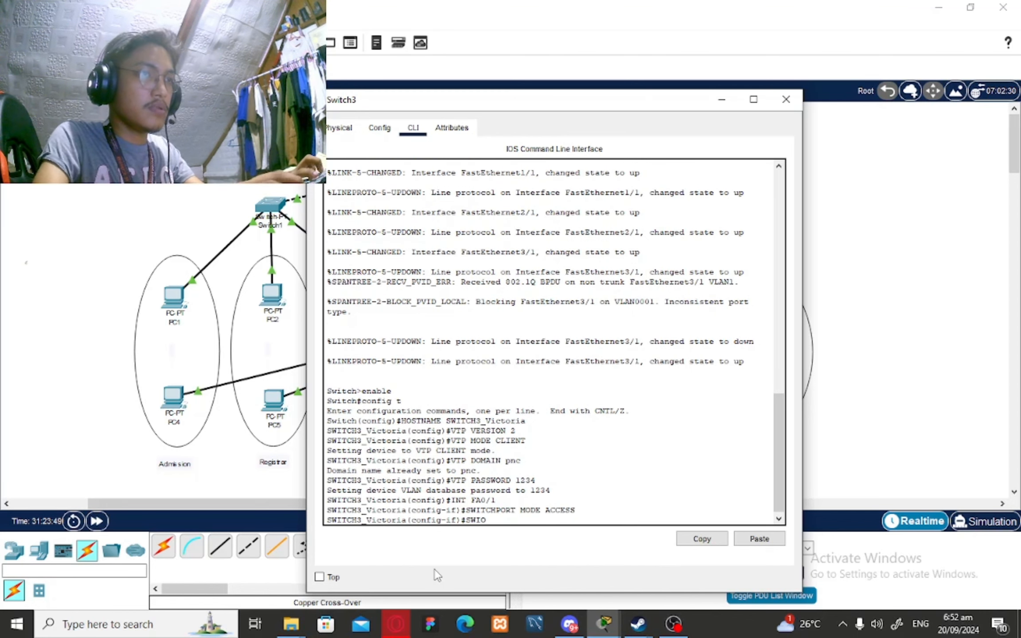
{"action": "key", "text": "BackSpace"}
{"action": "key", "text": "BackSpace"}
{"action": "type", "text": "W"}
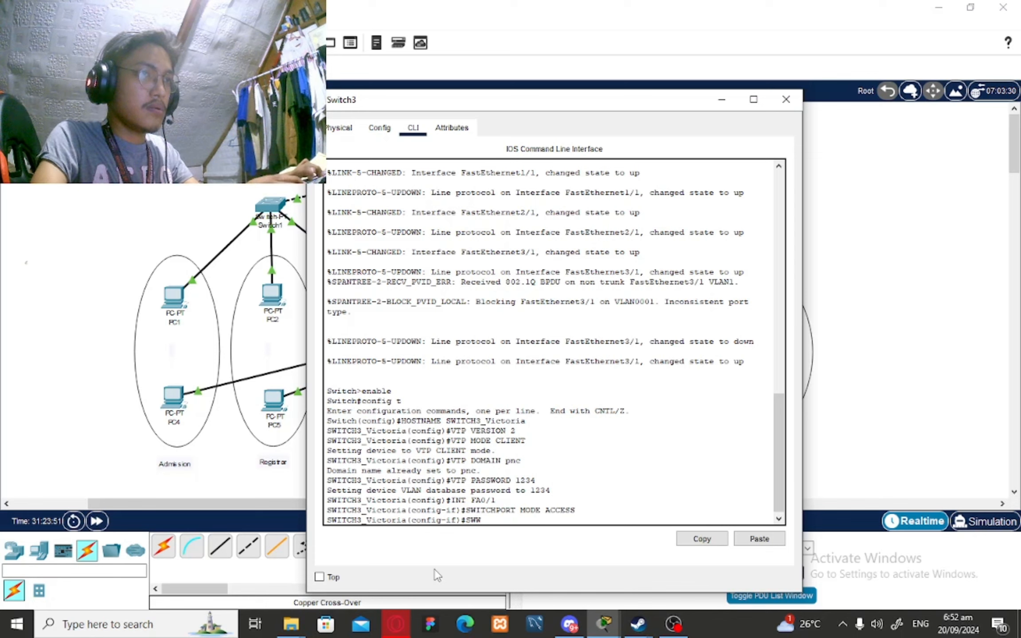
{"action": "key", "text": "BackSpace"}
{"action": "type", "text": "IT"}
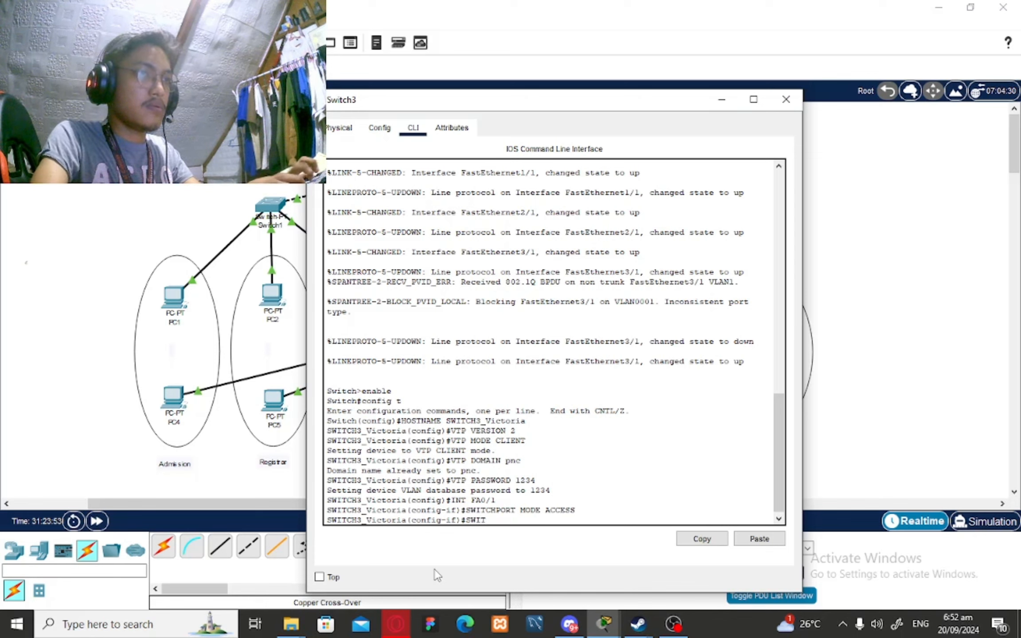
{"action": "type", "text": "C"}
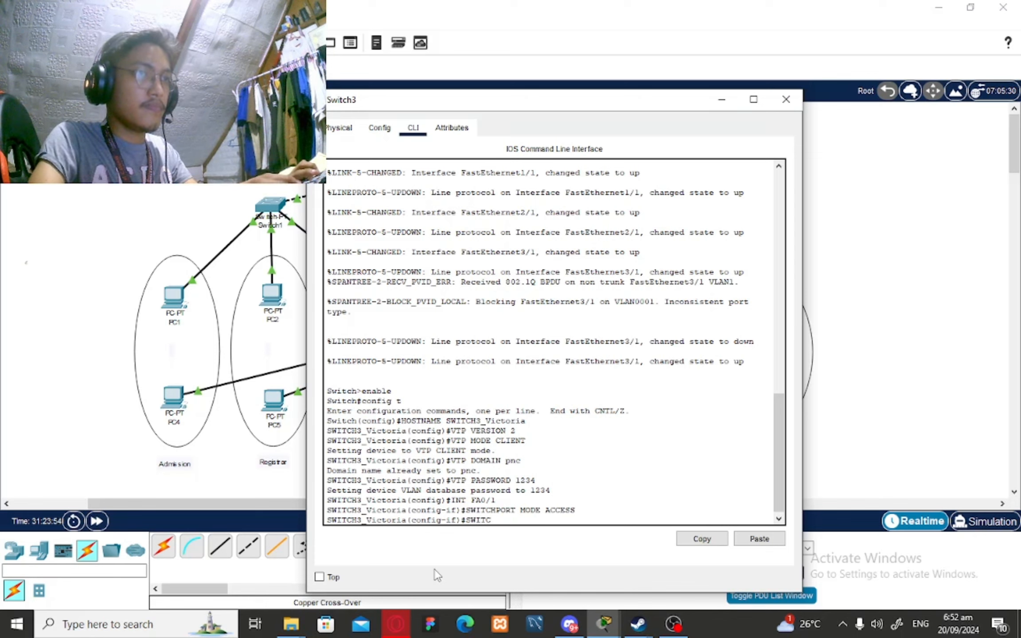
{"action": "type", "text": "H"}
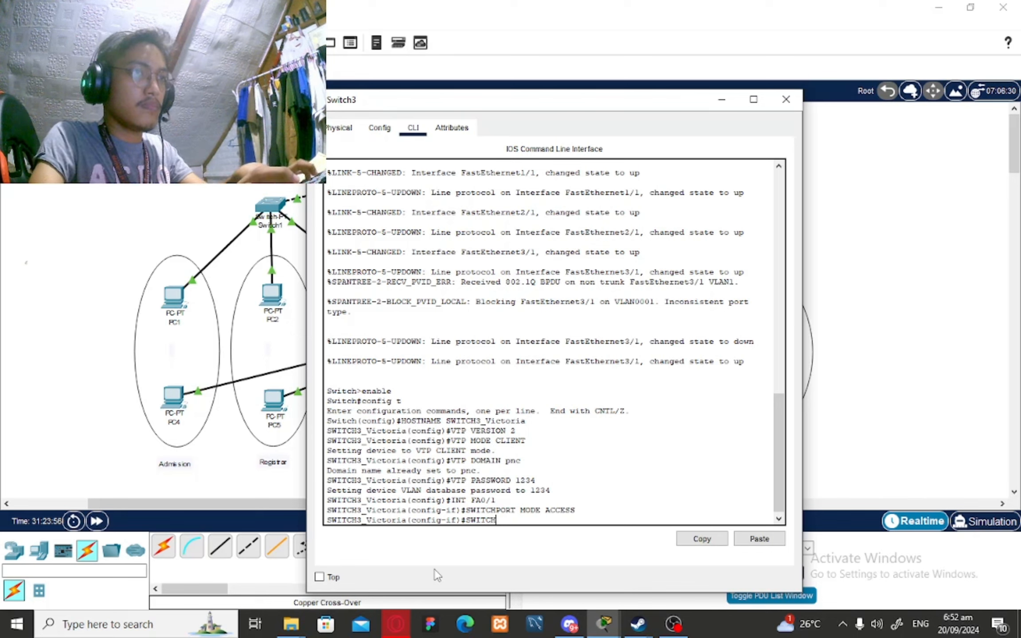
{"action": "type", "text": "PORT ACCE"}
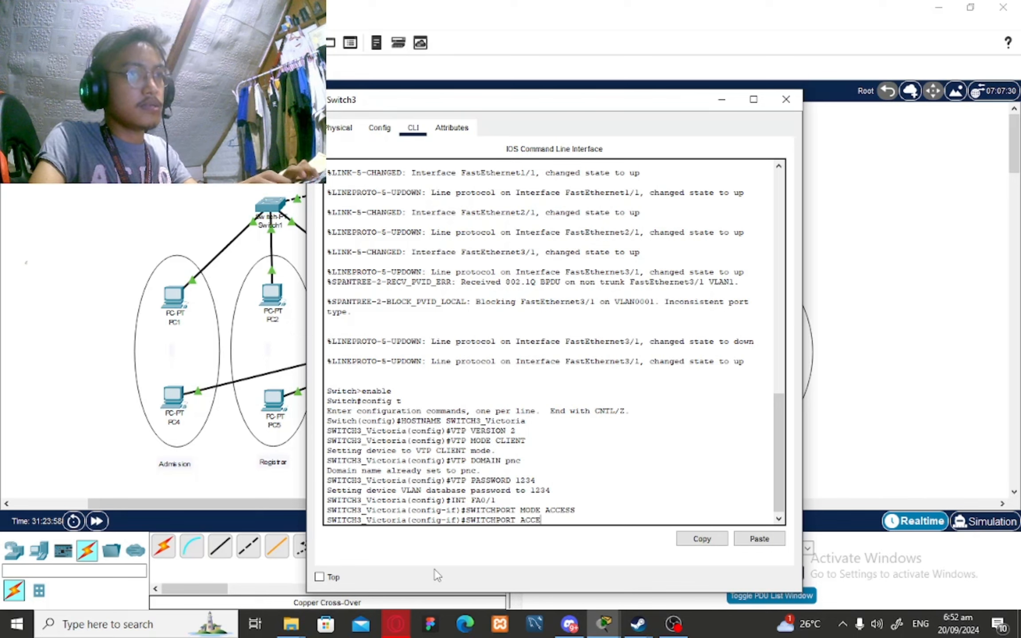
{"action": "type", "text": "SS VLAN 3"}
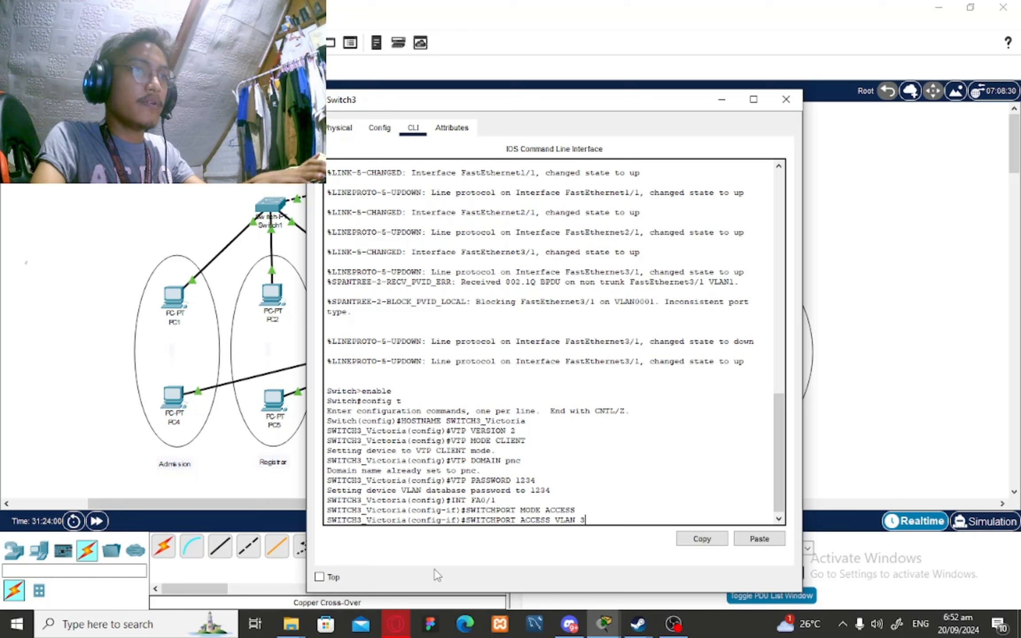
{"action": "key", "text": "BackSpace"}
{"action": "type", "text": "40"}
{"action": "key", "text": "Return"}
{"action": "type", "text": "EXIT"}
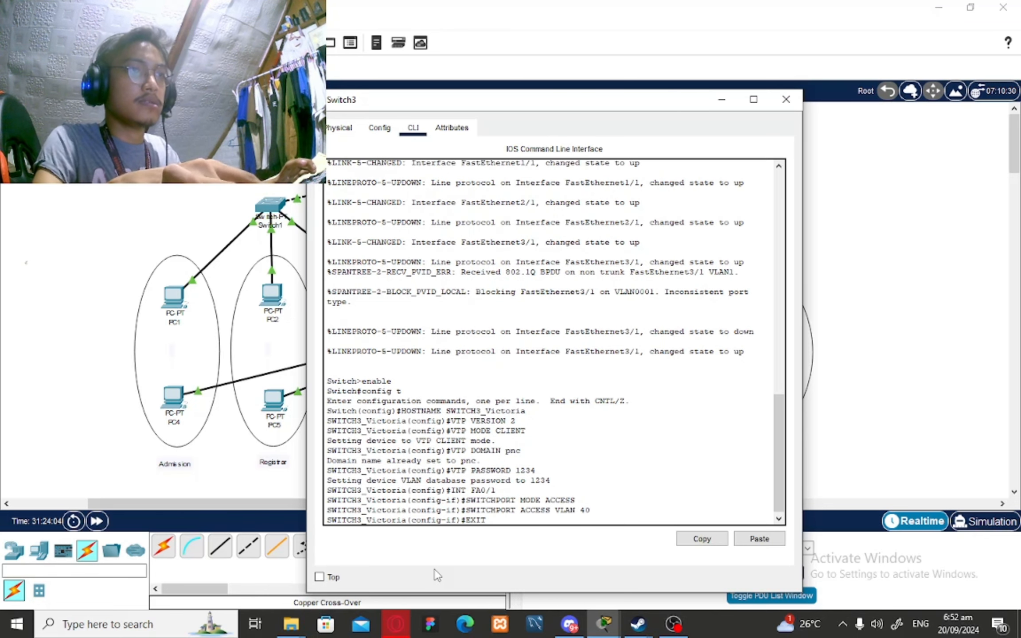
{"action": "key", "text": "Return"}
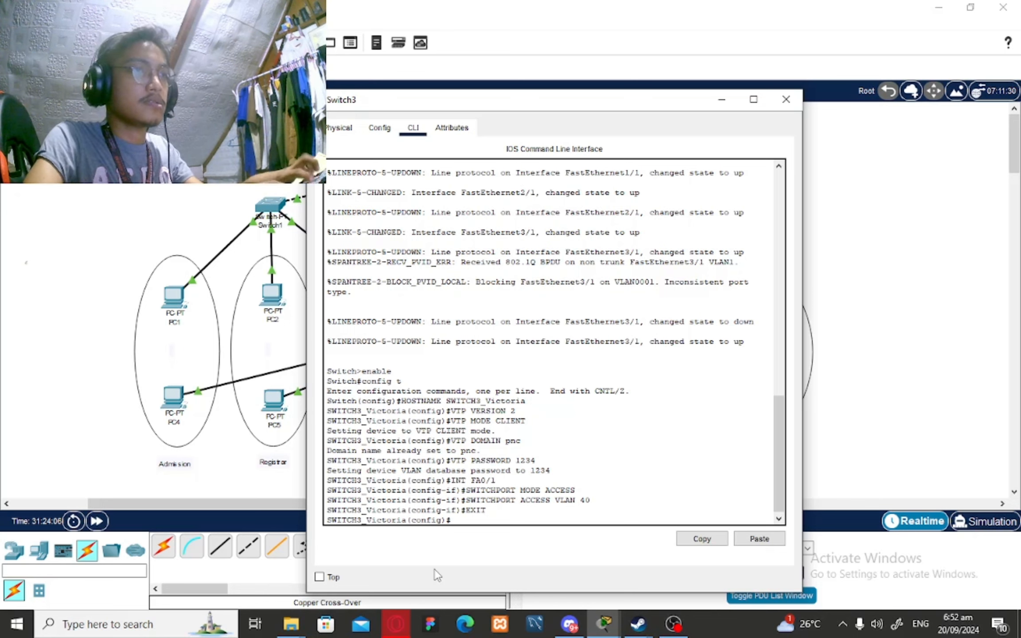
Enter interface configuration for Fa2/1
{"action": "type", "text": "INT"}
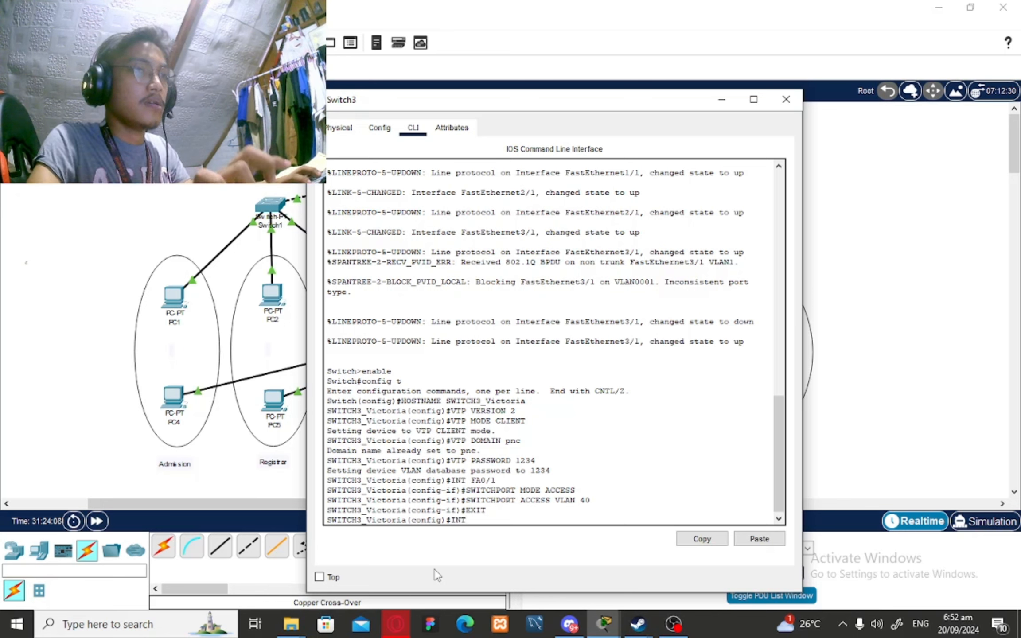
{"action": "type", "text": " 2/"}
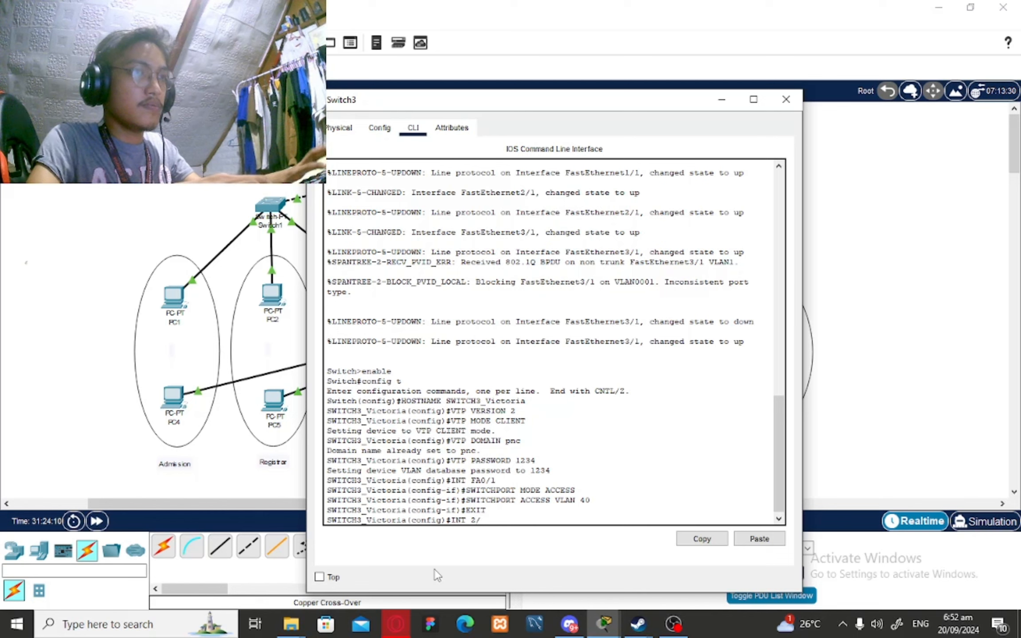
{"action": "key", "text": "BackSpace"}
{"action": "key", "text": "BackSpace"}
{"action": "type", "text": "Fa"}
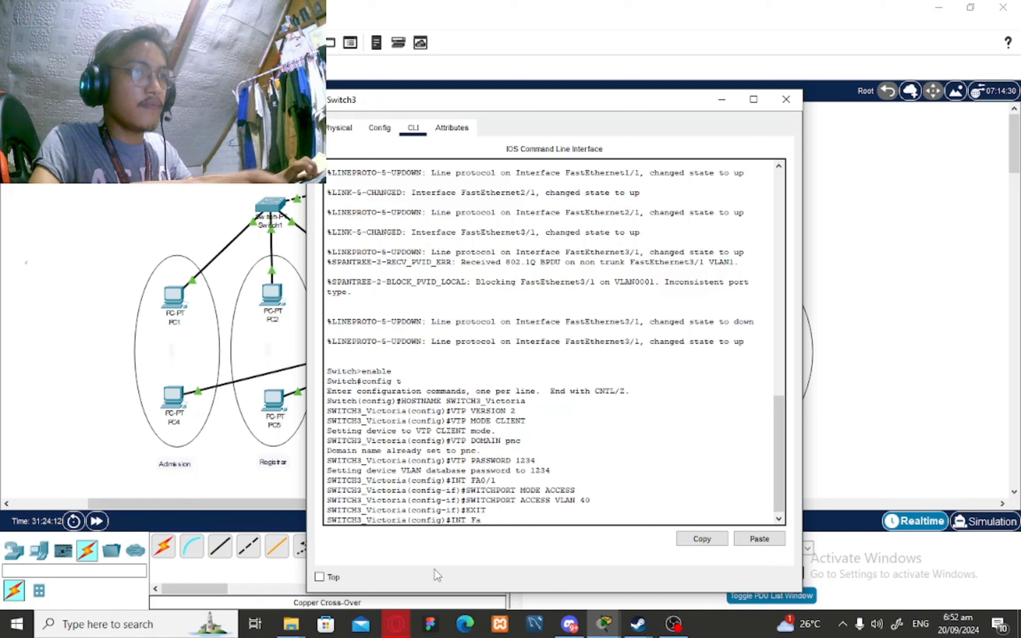
{"action": "key", "text": "BackSpace"}
{"action": "type", "text": "A"}
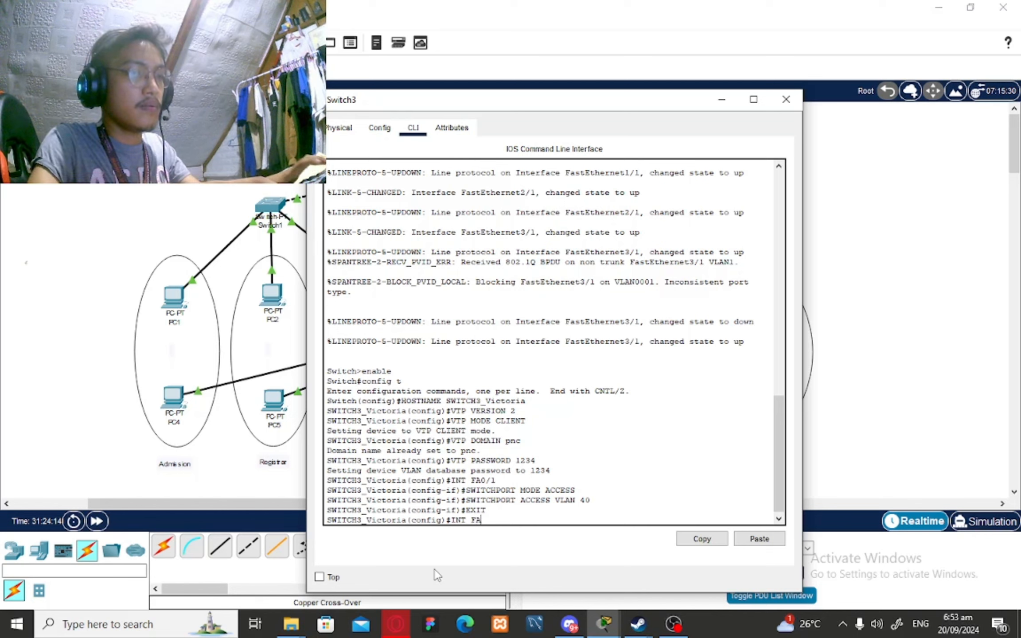
{"action": "type", "text": "2/1"}
{"action": "key", "text": "Return"}
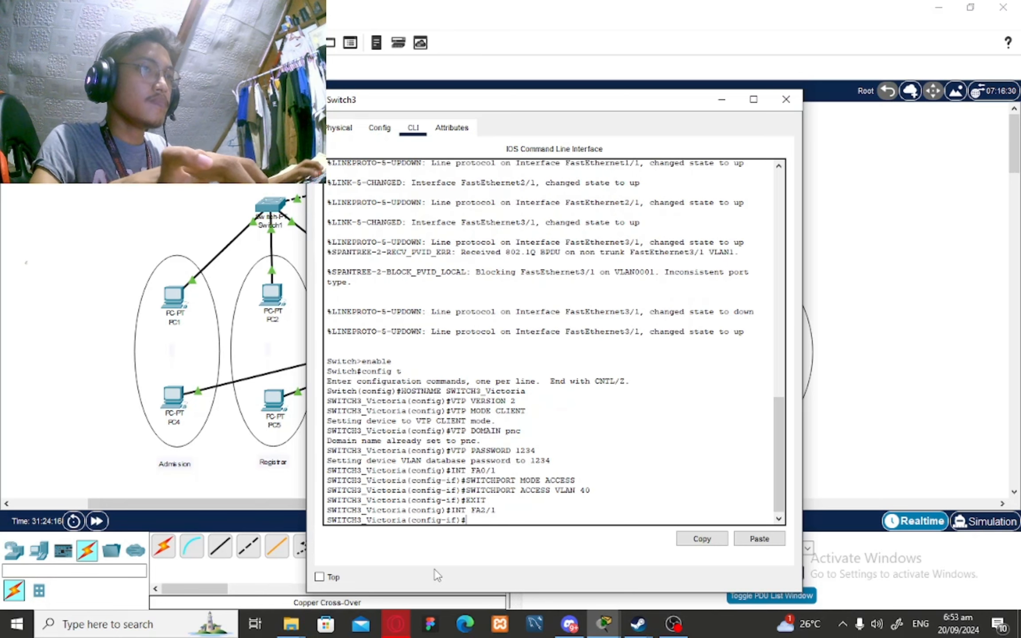
Set Fa2/1 to access mode in VLAN 40, correcting 30 to 40, then exit the interface
{"action": "type", "text": "SWIT"}
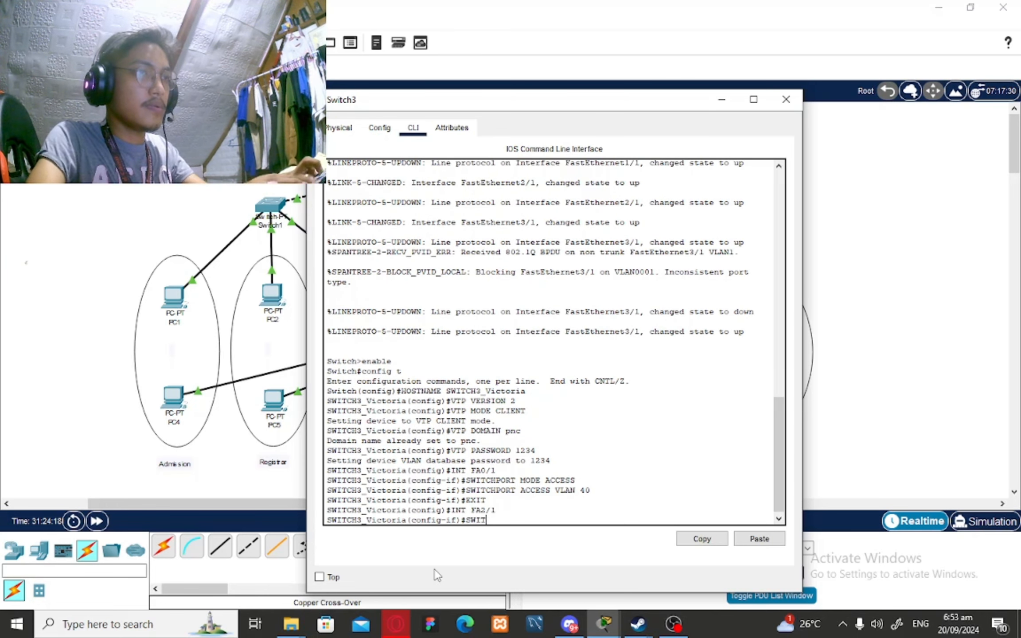
{"action": "type", "text": "CHPPO"}
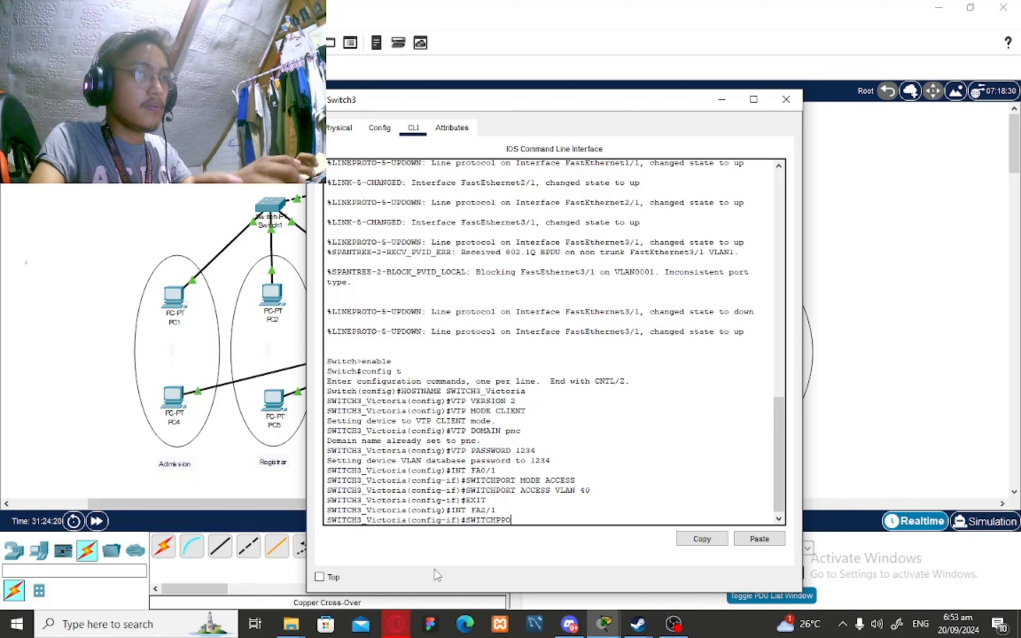
{"action": "key", "text": "BackSpace"}
{"action": "key", "text": "BackSpace"}
{"action": "type", "text": "ORT"}
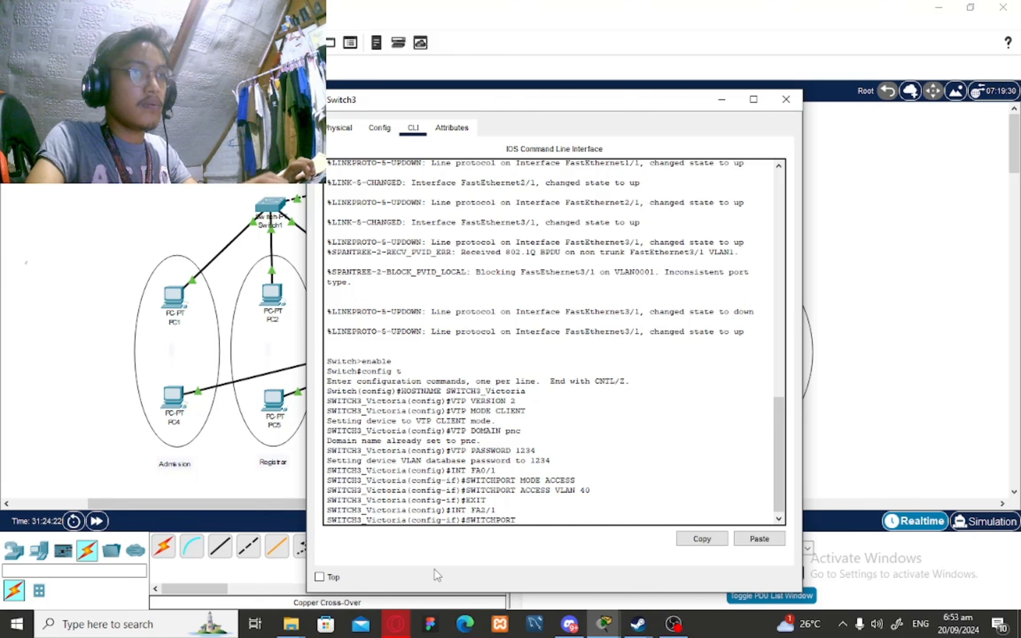
{"action": "type", "text": " MODE"}
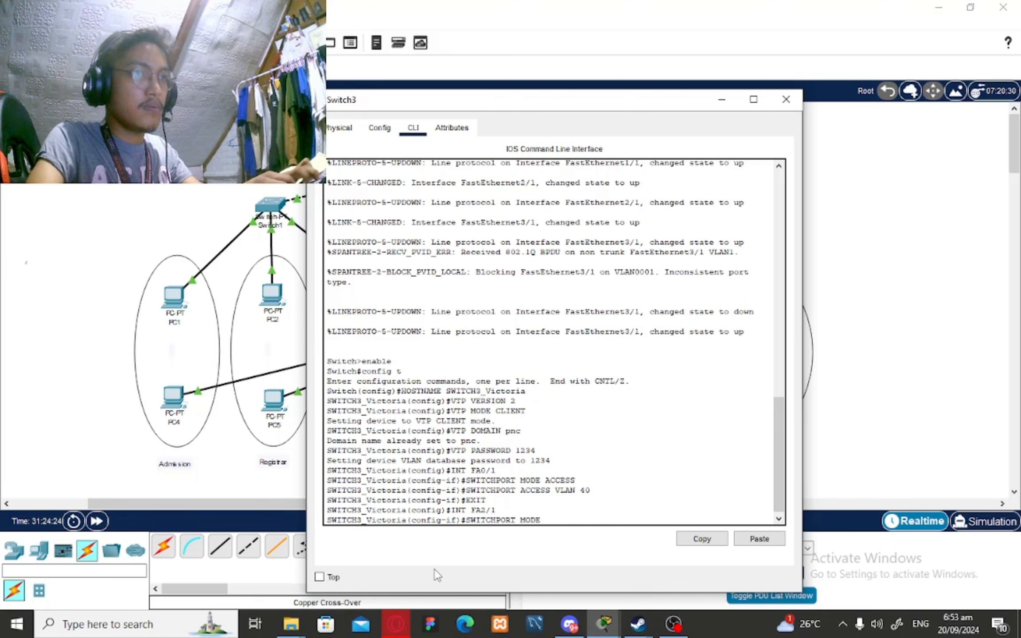
{"action": "type", "text": " ACCESS"}
{"action": "key", "text": "Return"}
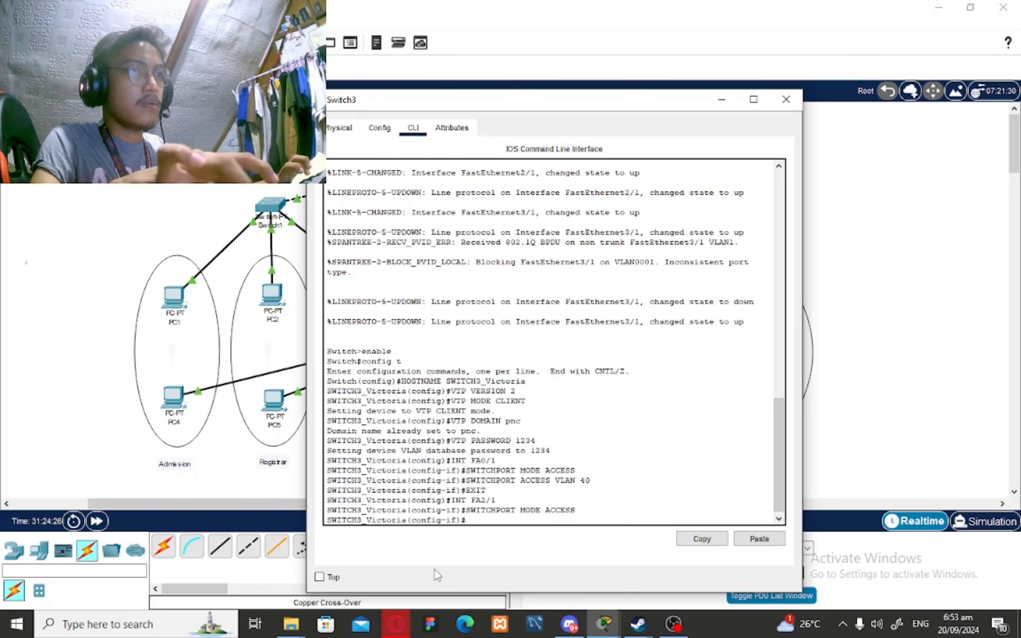
{"action": "type", "text": "SWITCH"}
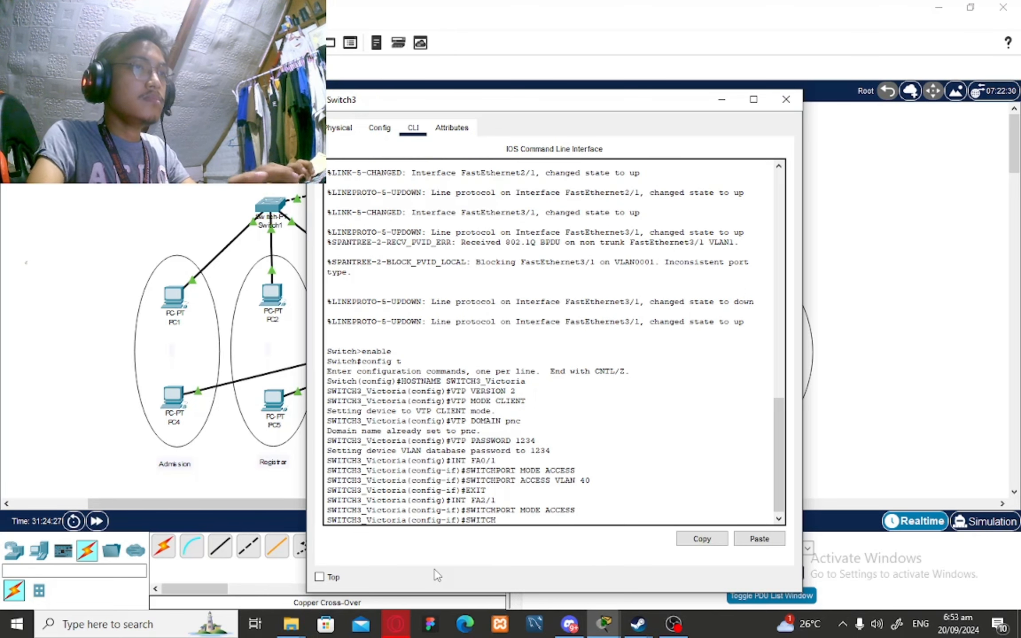
{"action": "type", "text": "PORT ACCE"}
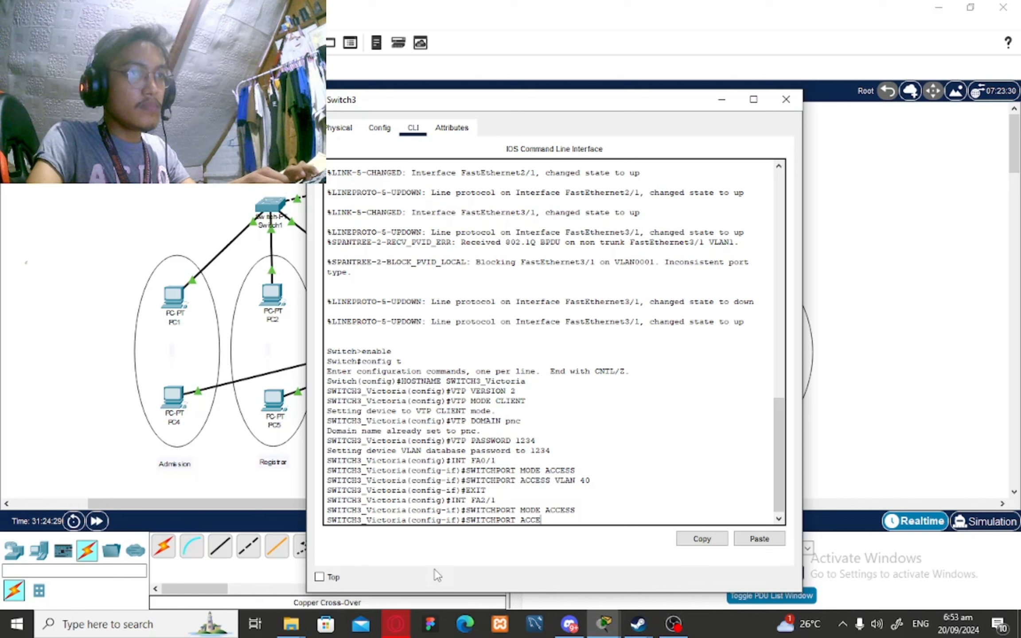
{"action": "type", "text": "SS VLAN 30"}
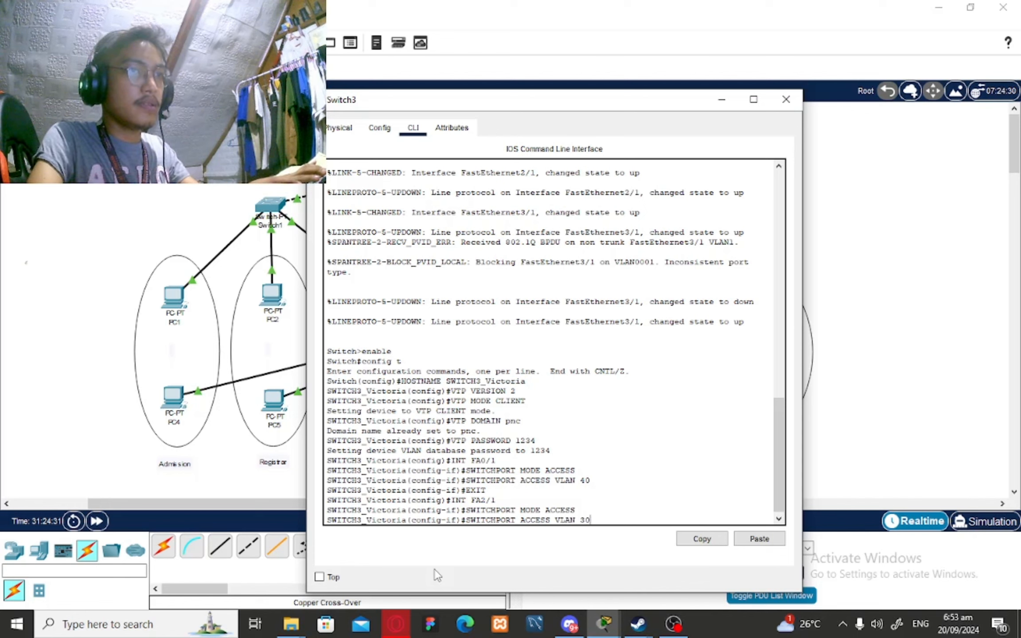
{"action": "key", "text": "BackSpace"}
{"action": "key", "text": "BackSpace"}
{"action": "type", "text": "40"}
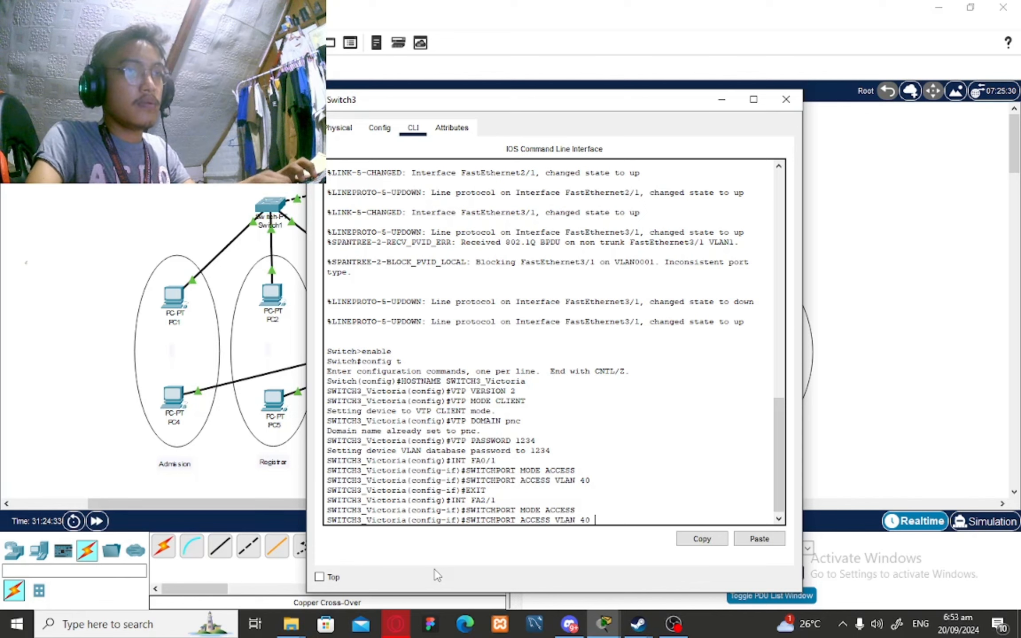
{"action": "key", "text": "Return"}
{"action": "type", "text": "EXIT"}
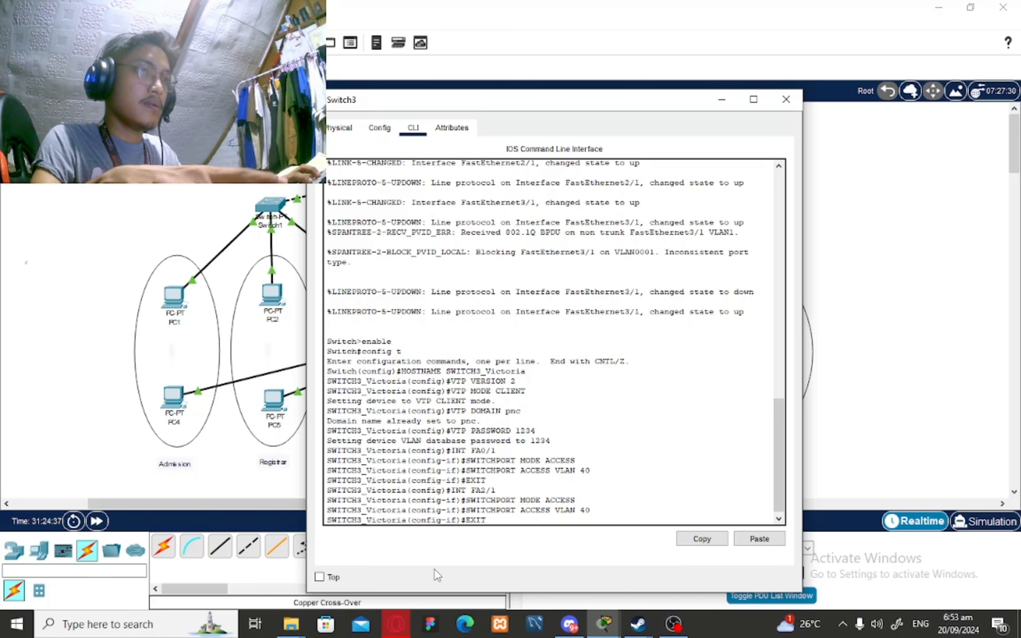
{"action": "key", "text": "Return"}
Leave configuration mode and return to Switch3's privileged prompt
{"action": "type", "text": "exit"}
{"action": "key", "text": "Return"}
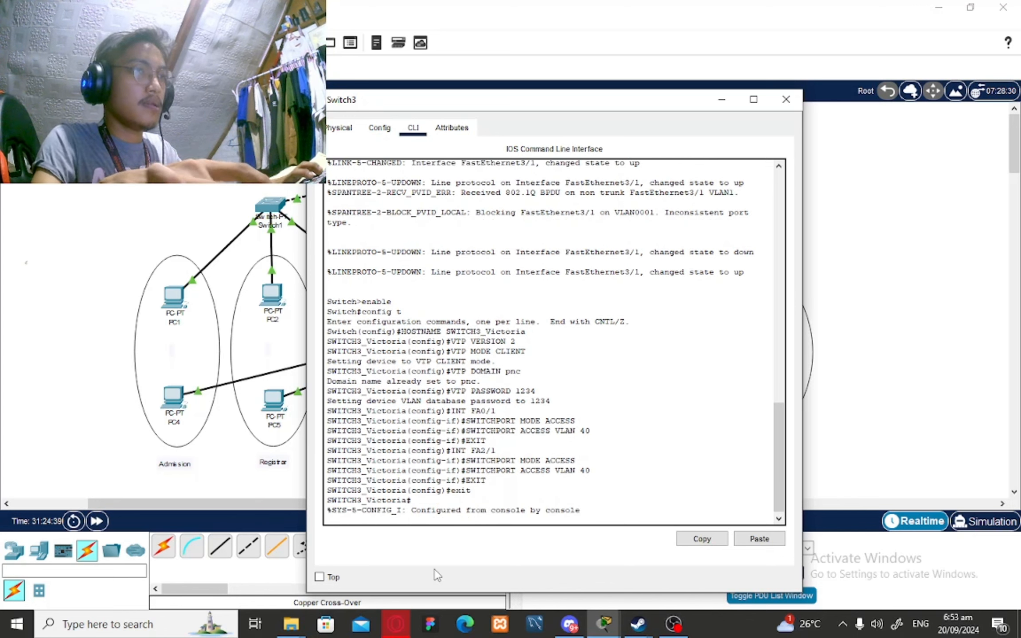
{"action": "type", "text": "enable"}
{"action": "key", "text": "Return"}
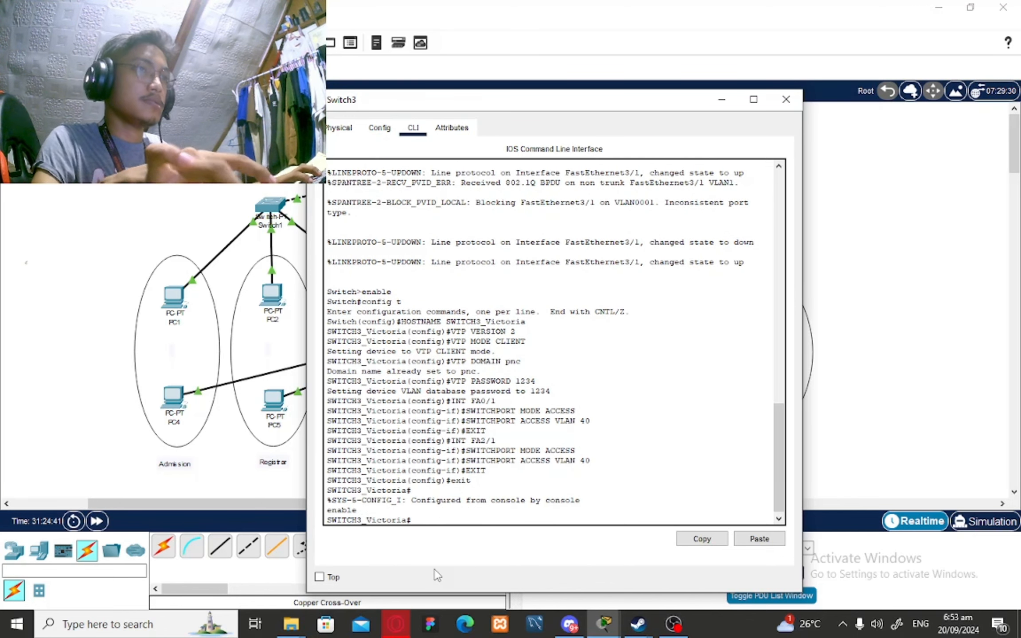
Check show vtp status and show vlan brief, then hide the Switch3 window
{"action": "type", "text": "show vl"}
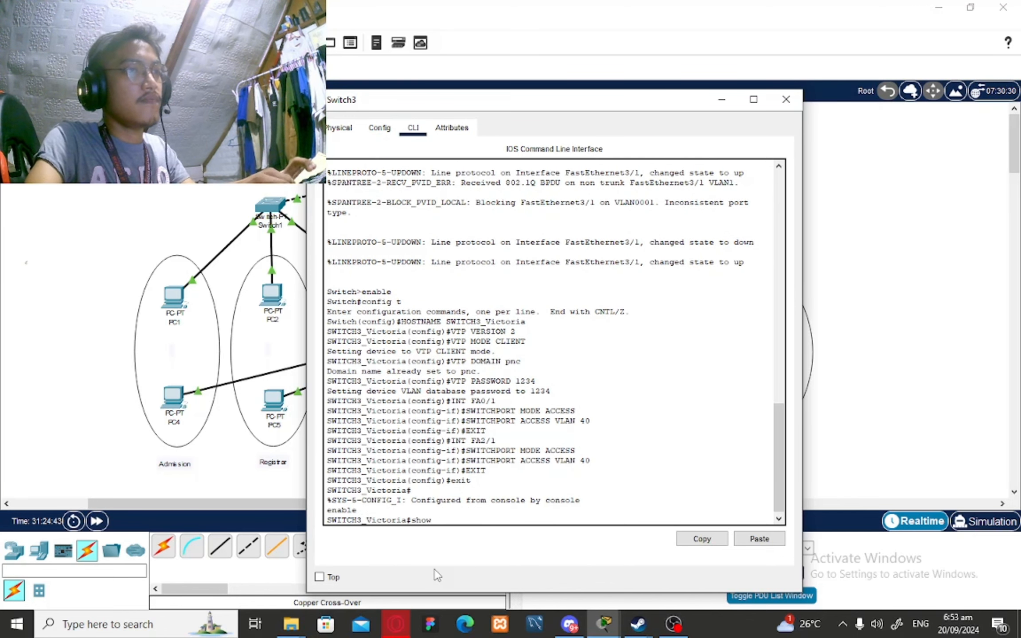
{"action": "key", "text": "BackSpace"}
{"action": "key", "text": "BackSpace"}
{"action": "type", "text": "vt"}
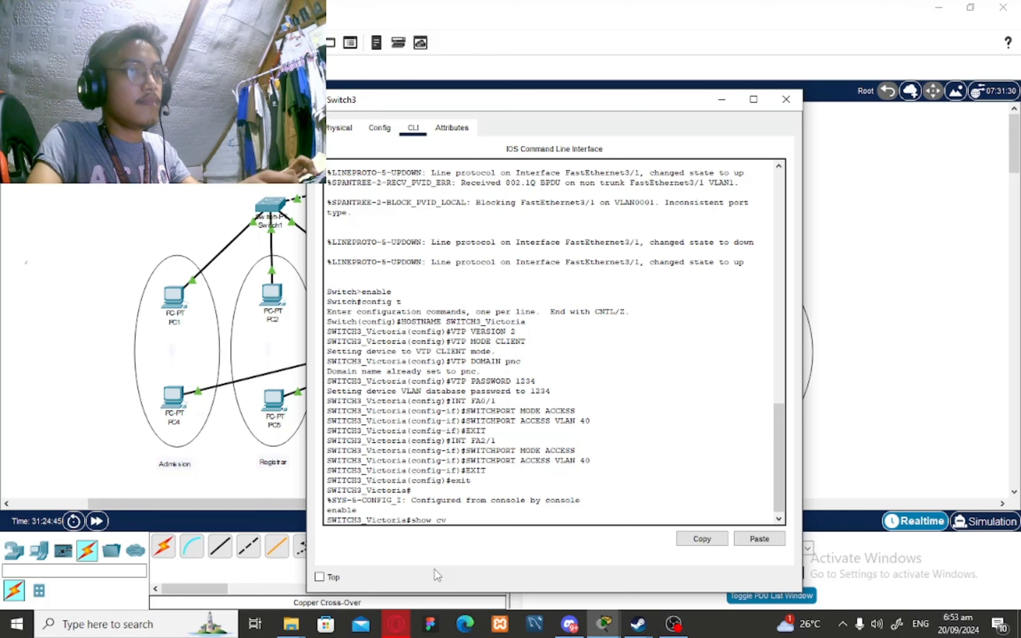
{"action": "type", "text": "p status"}
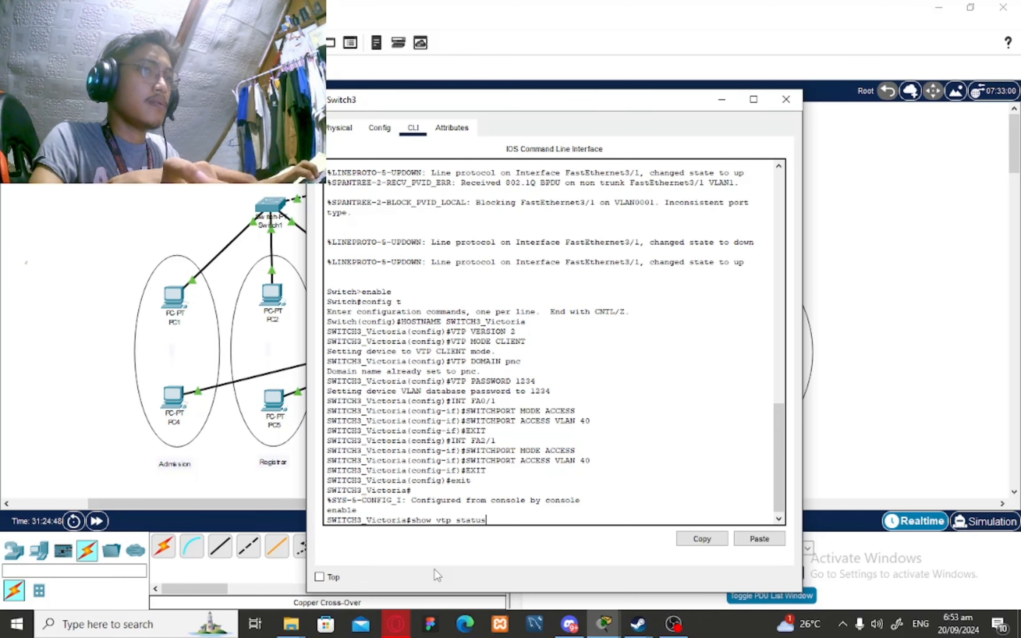
{"action": "key", "text": "Return"}
{"action": "type", "text": "show "}
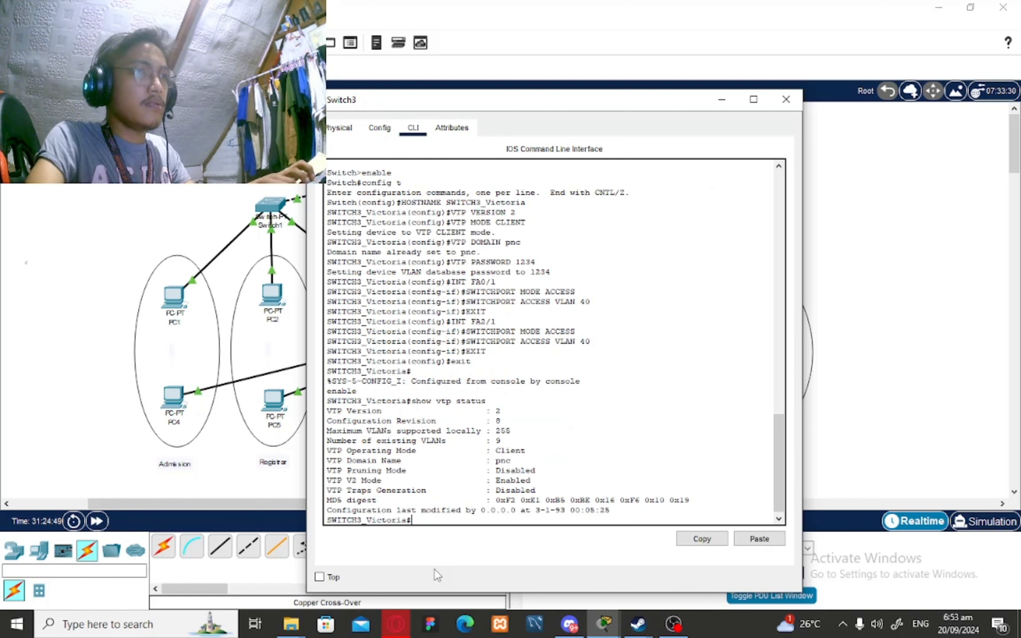
{"action": "type", "text": "vlan brief"}
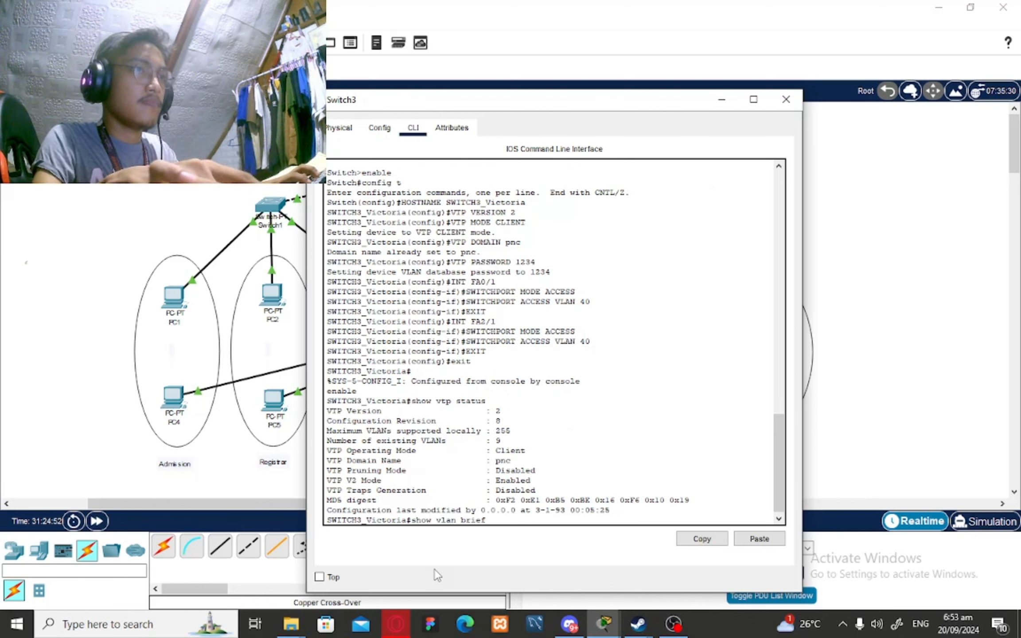
{"action": "key", "text": "Return"}
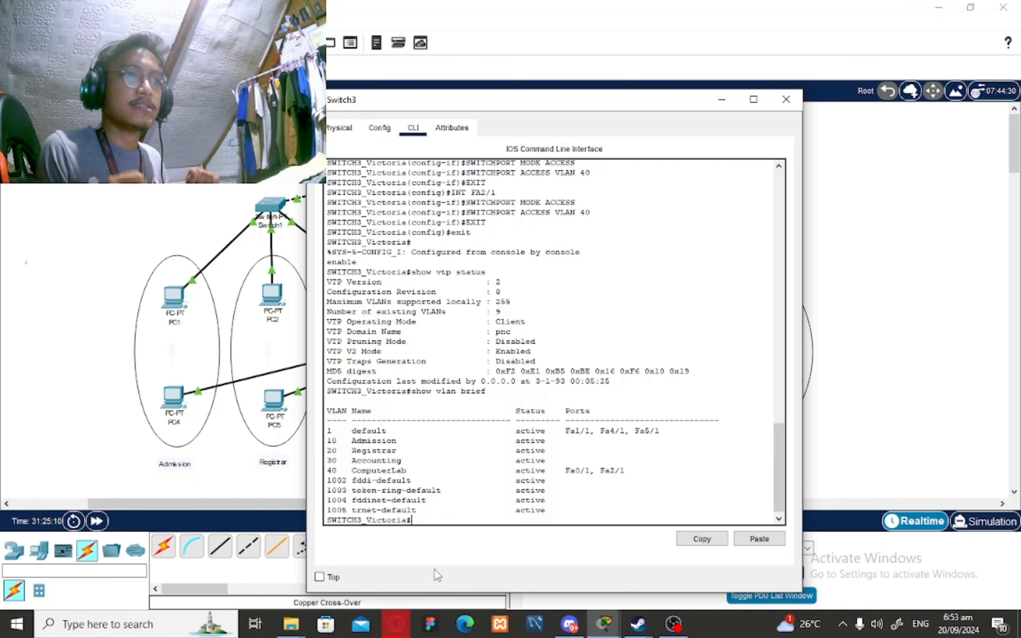
{"action": "left_click", "coordinate": [722, 100]}
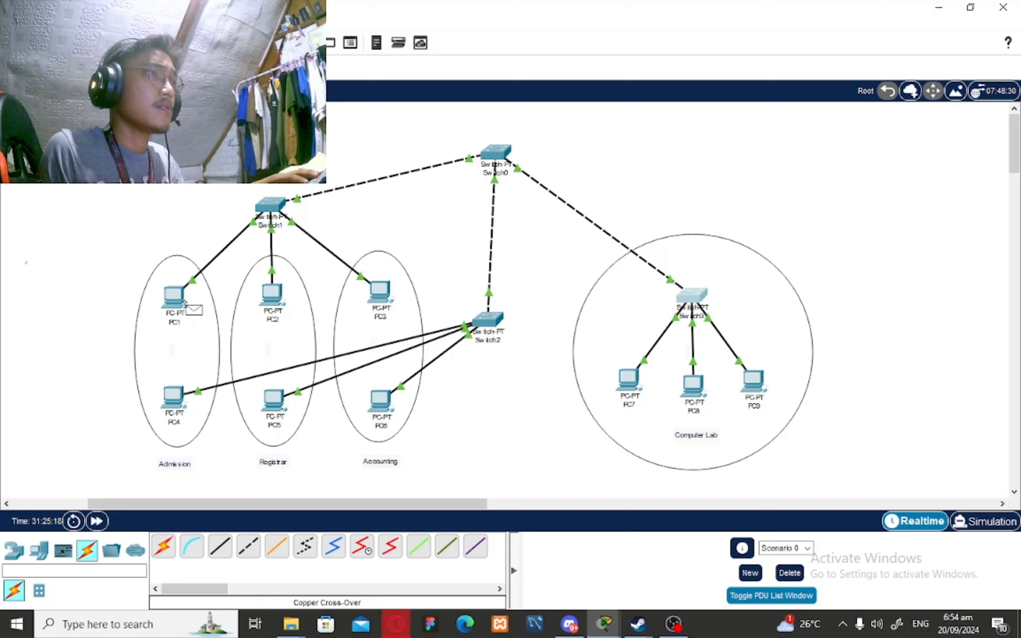
Send a test ping from PC1 to PC4 and show the PDU list
{"action": "left_click", "coordinate": [174, 296]}
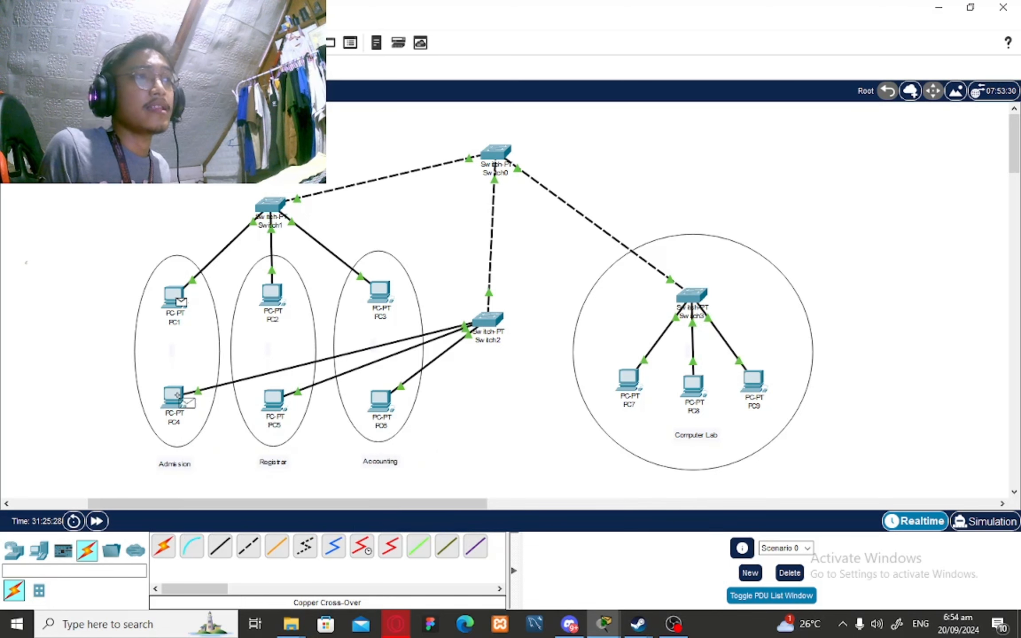
{"action": "left_click", "coordinate": [176, 401]}
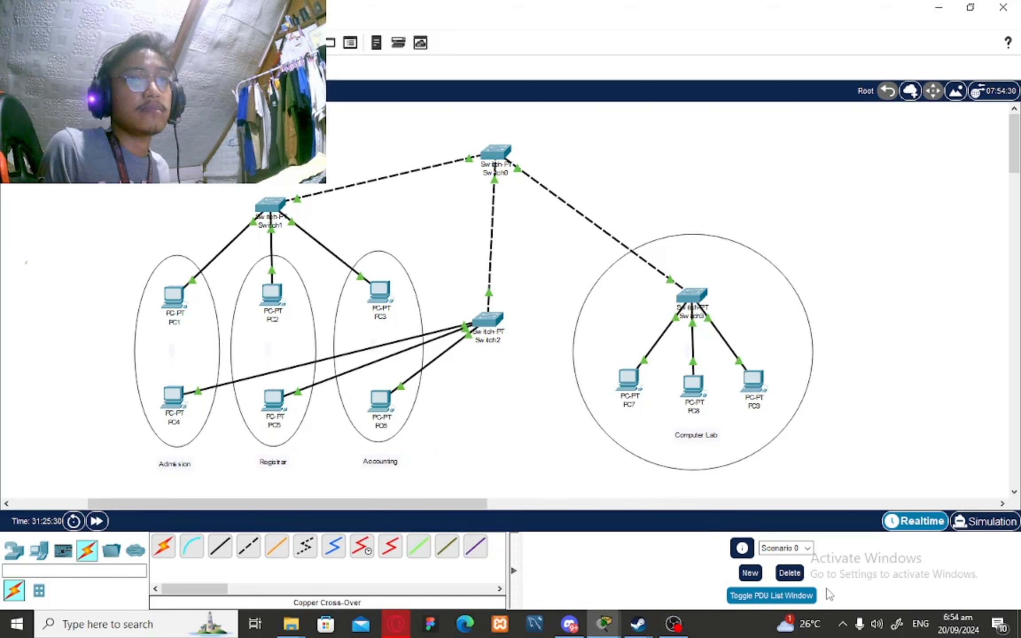
{"action": "left_click", "coordinate": [784, 597]}
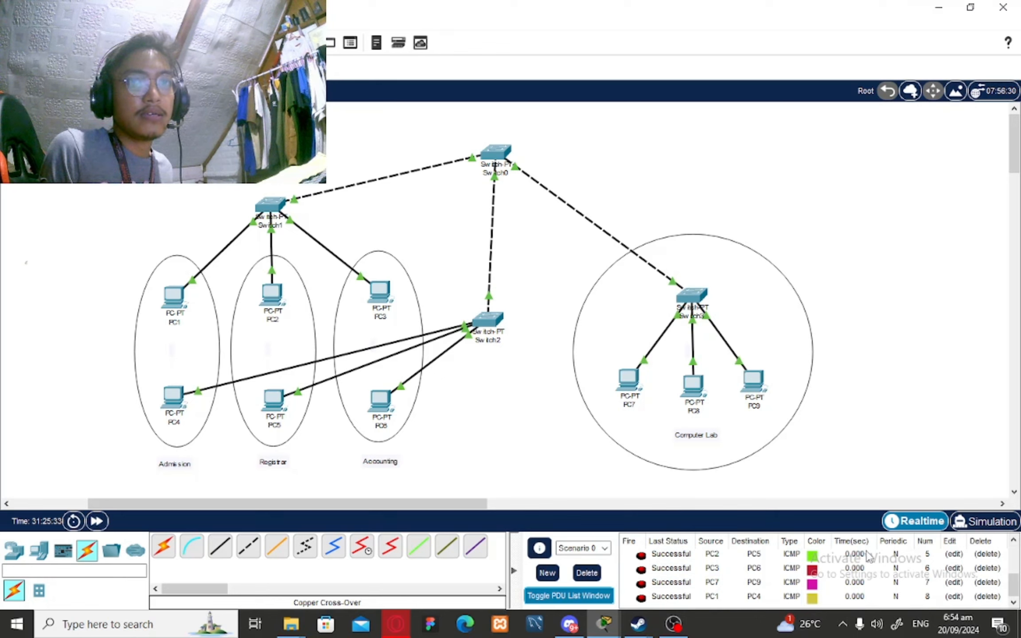
Delete the older ping entries and open the PDU list in its own window
{"action": "left_click", "coordinate": [988, 555]}
{"action": "left_click", "coordinate": [989, 555]}
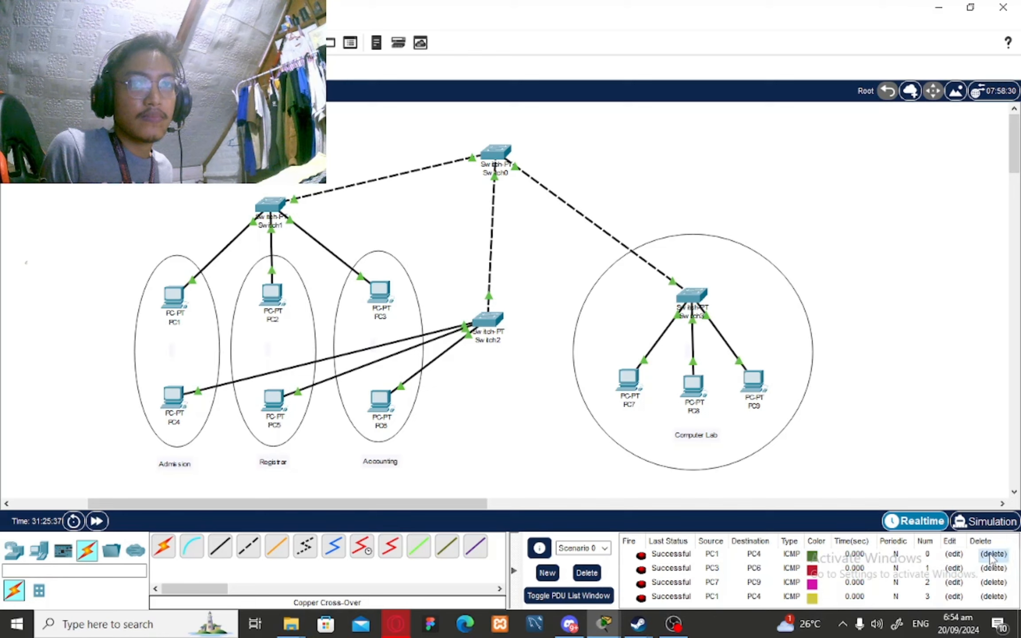
{"action": "left_click", "coordinate": [990, 557]}
{"action": "left_click", "coordinate": [991, 557]}
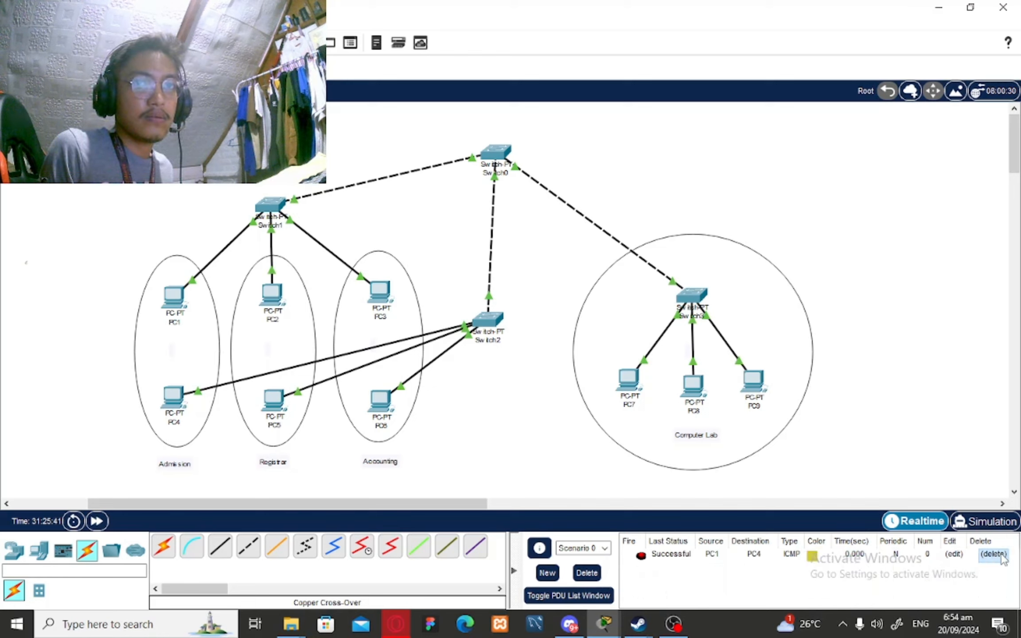
{"action": "left_click", "coordinate": [1003, 558]}
{"action": "left_click", "coordinate": [569, 596]}
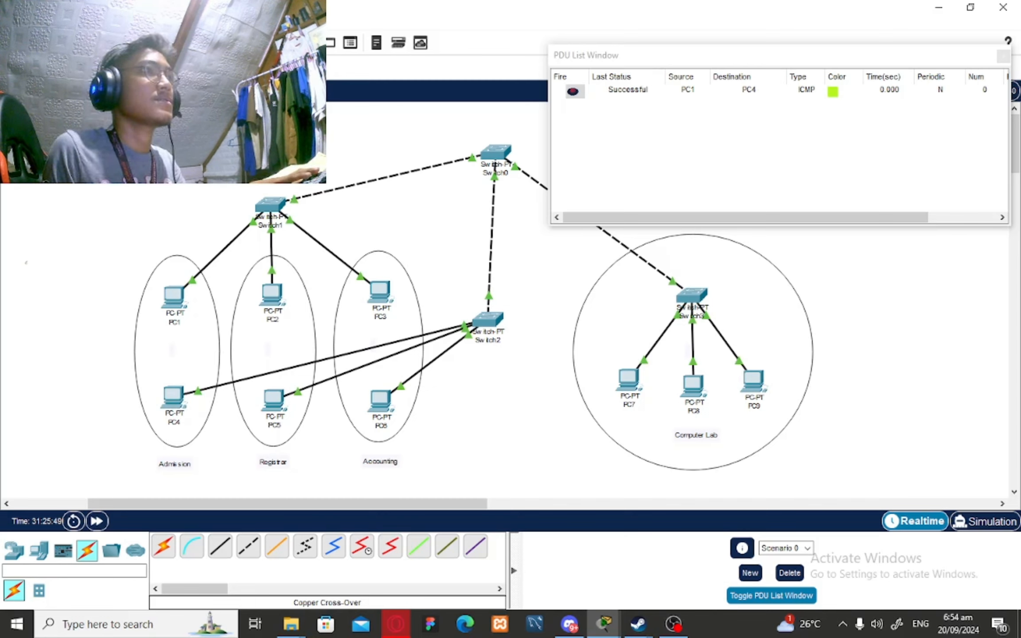
Send pings PC1→PC2, PC1→PC3, PC1→PC7, PC2→PC5 and PC1→PC4
{"action": "left_click", "coordinate": [174, 303]}
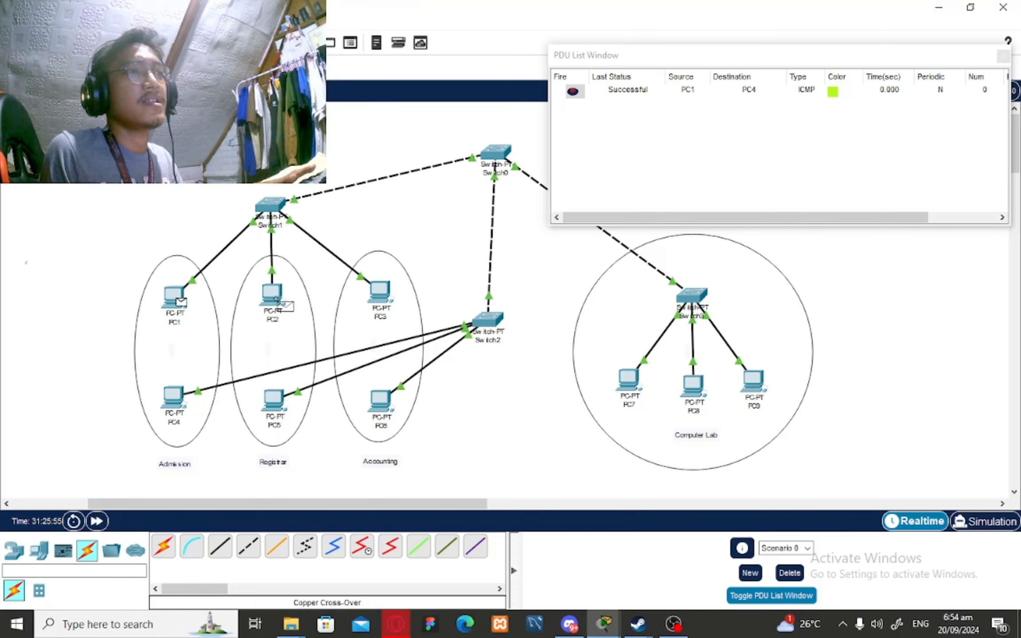
{"action": "left_click", "coordinate": [280, 303]}
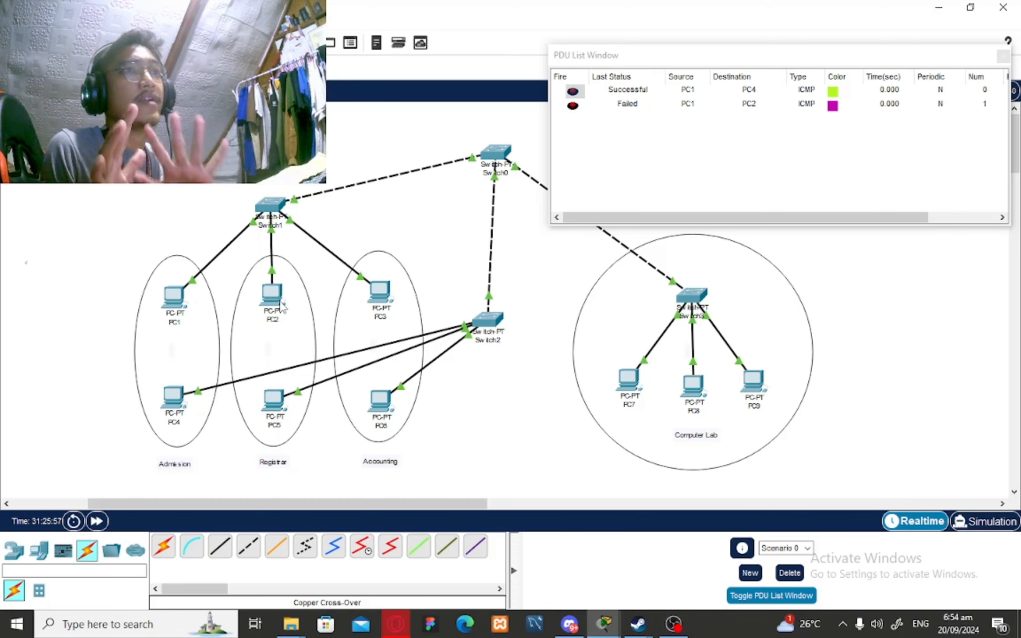
{"action": "left_click", "coordinate": [175, 296]}
{"action": "left_click", "coordinate": [380, 296]}
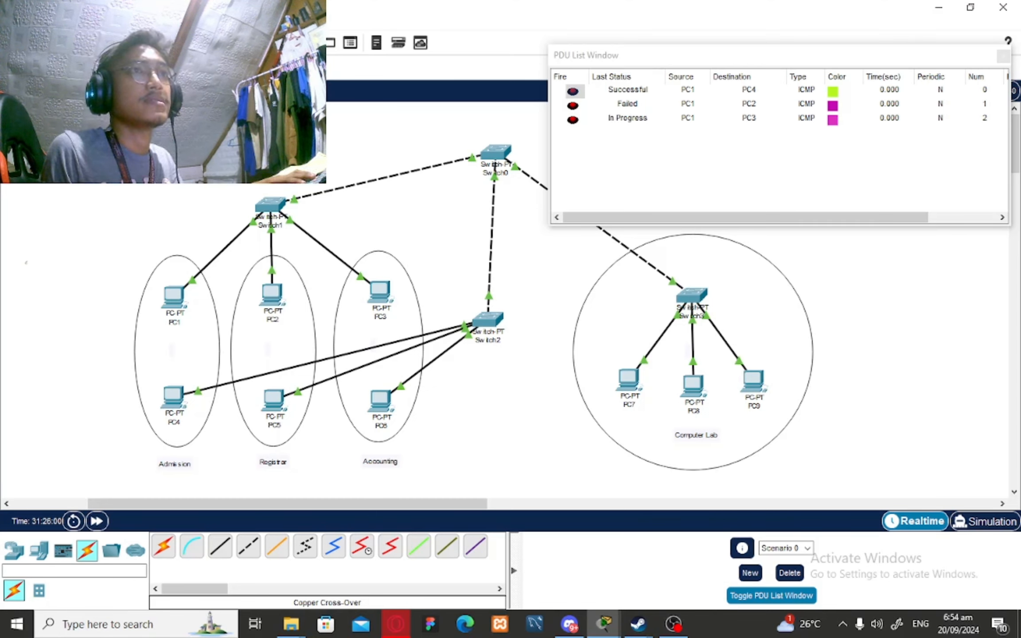
{"action": "left_click", "coordinate": [174, 296]}
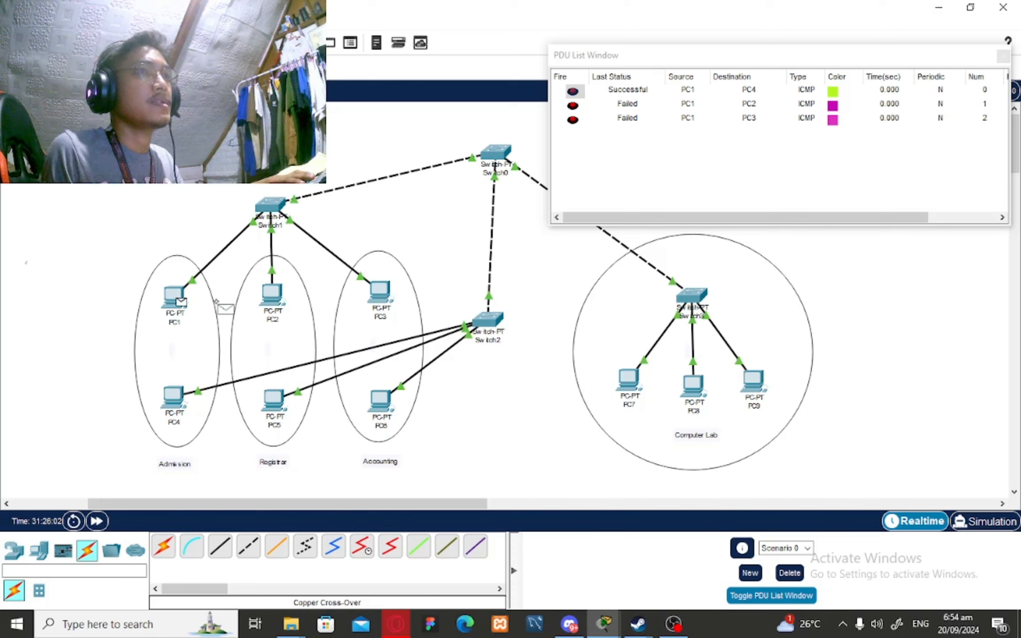
{"action": "left_click", "coordinate": [627, 381]}
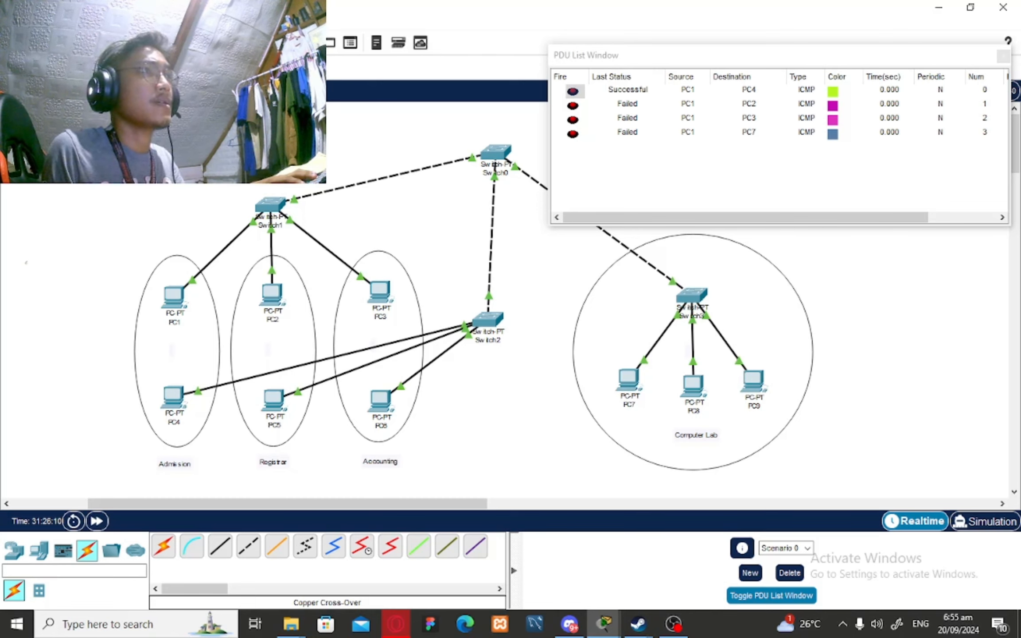
{"action": "left_click", "coordinate": [276, 296]}
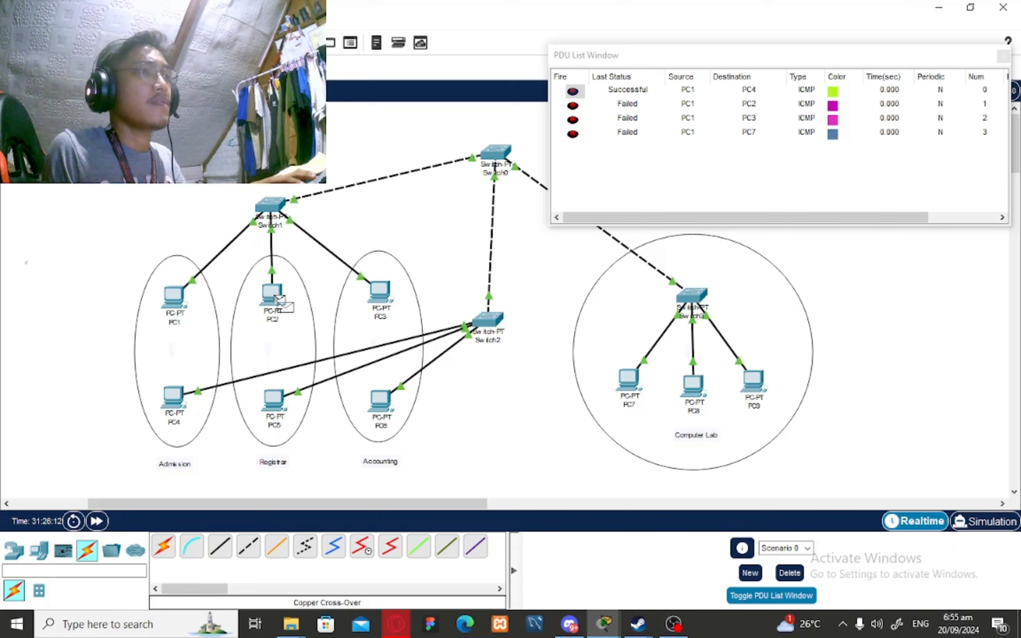
{"action": "left_click", "coordinate": [281, 419]}
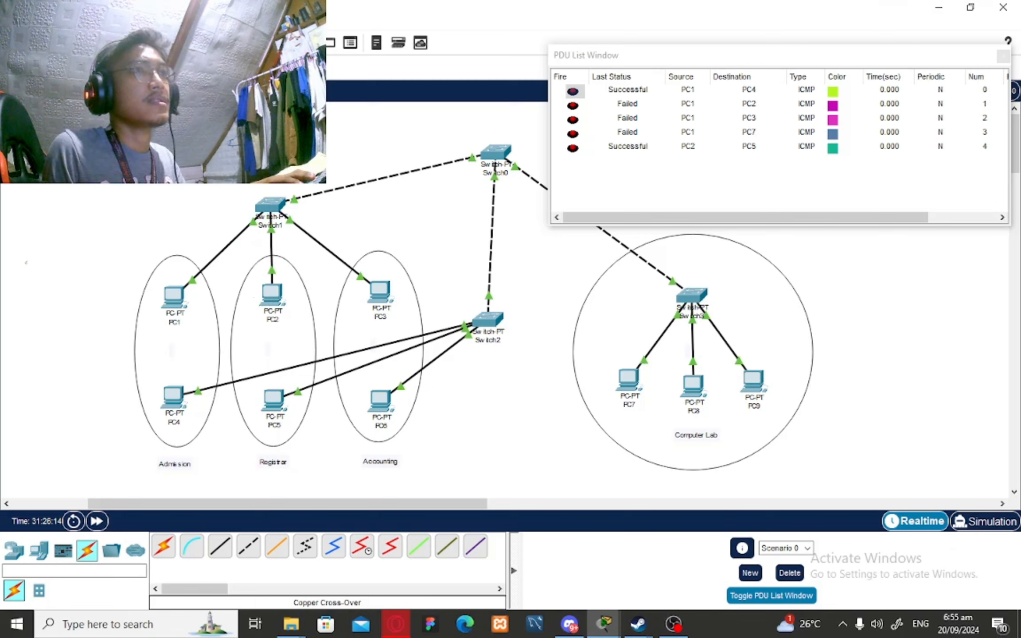
{"action": "left_click", "coordinate": [181, 305]}
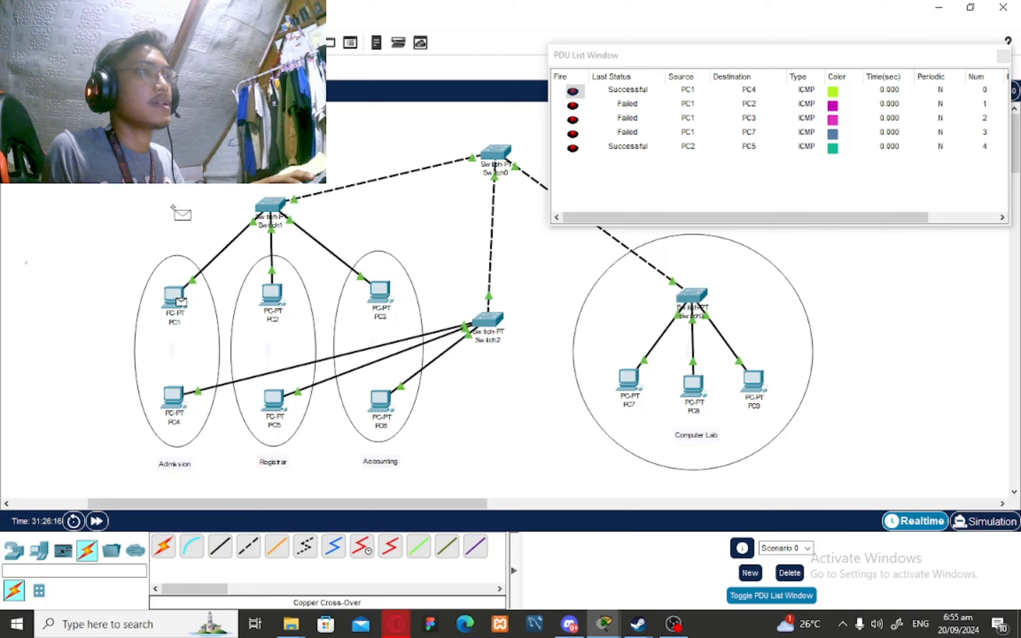
{"action": "left_click", "coordinate": [175, 395]}
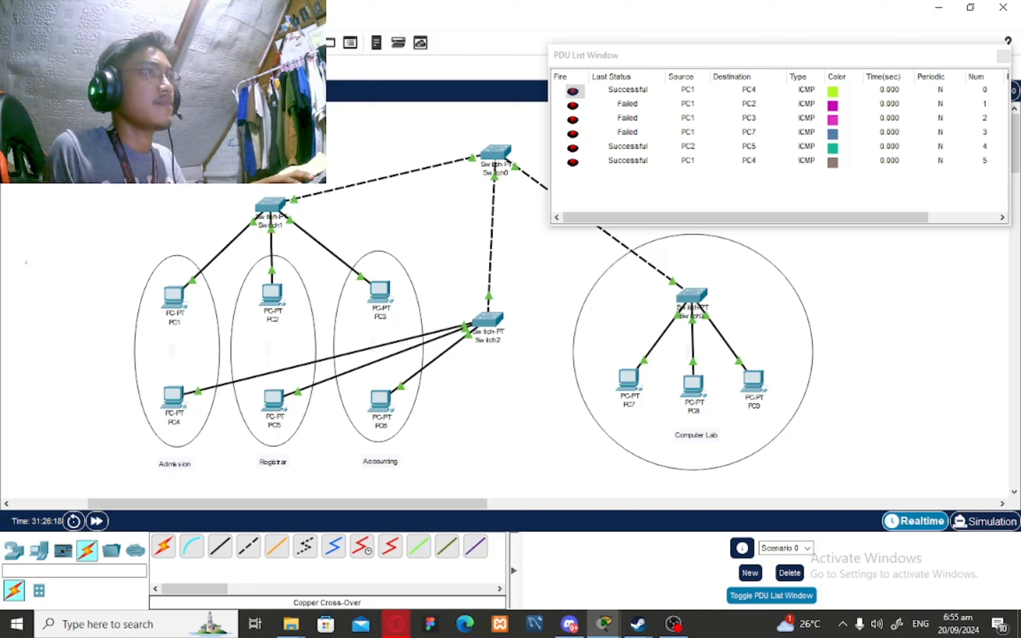
Send pings PC3→PC6, PC7→PC9, PC7→PC3 and PC8→PC7
{"action": "left_click", "coordinate": [384, 293]}
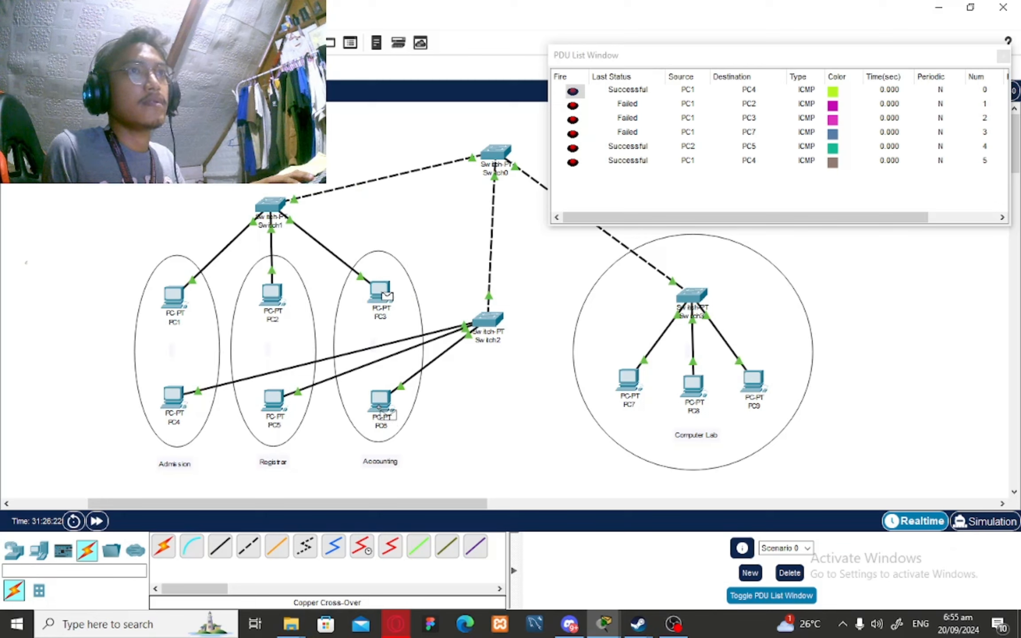
{"action": "left_click", "coordinate": [379, 405]}
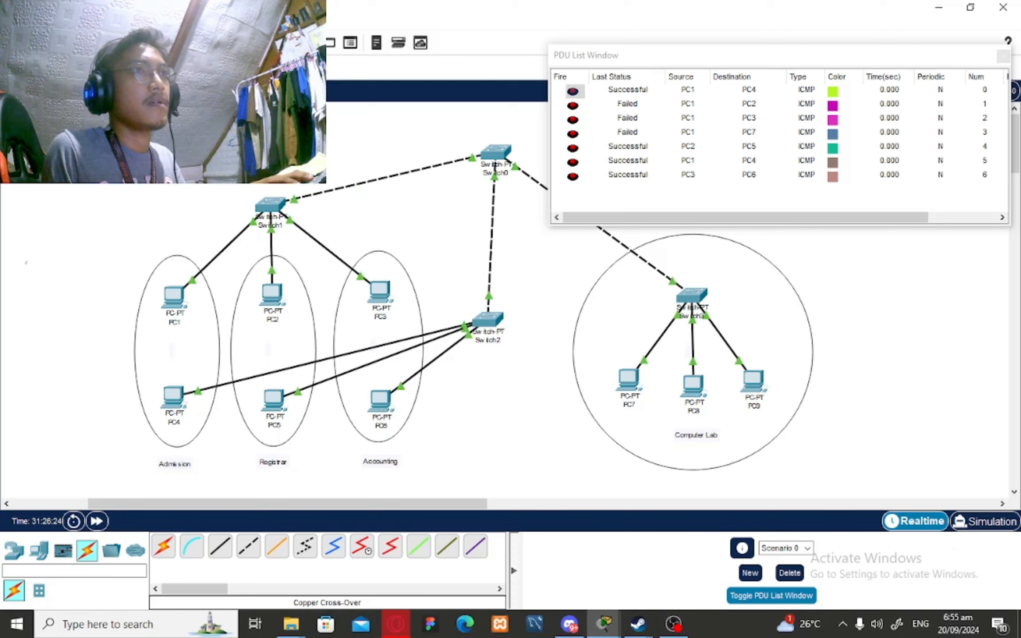
{"action": "left_click", "coordinate": [631, 382]}
{"action": "left_click", "coordinate": [762, 395]}
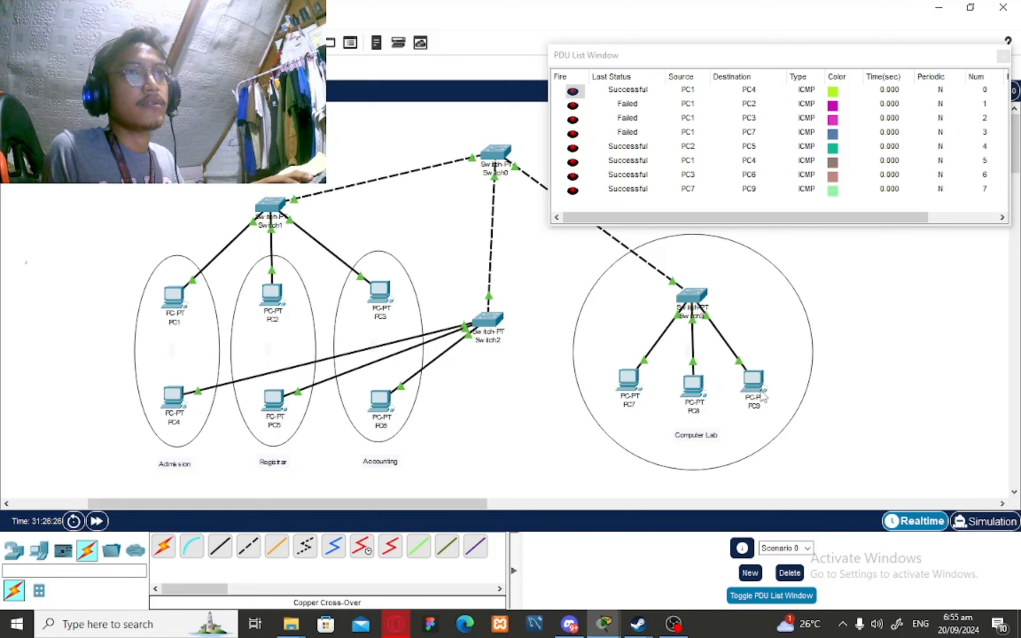
{"action": "left_click", "coordinate": [636, 383]}
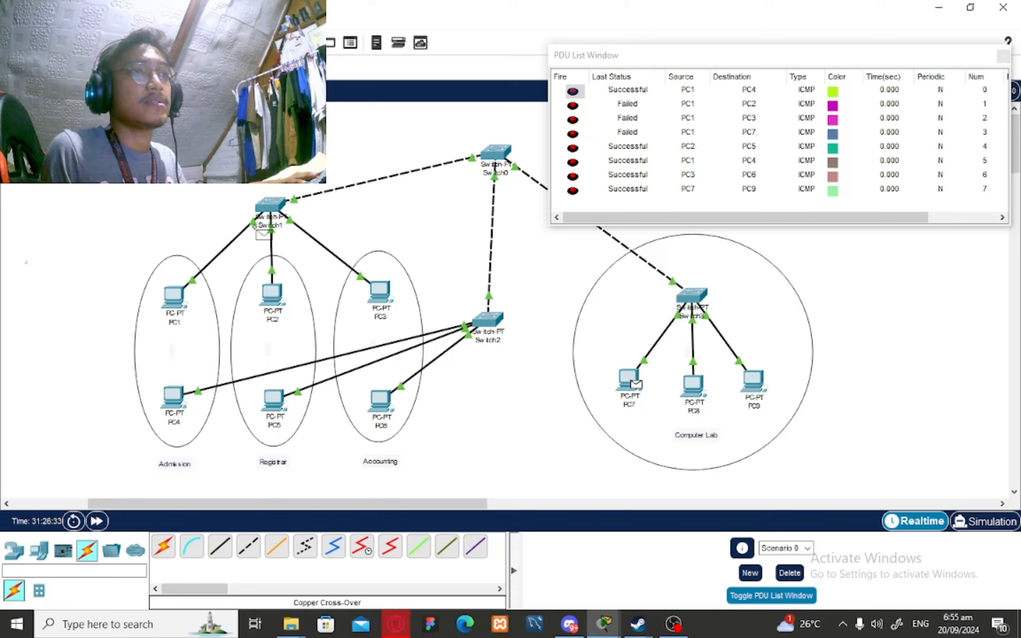
{"action": "left_click", "coordinate": [385, 300]}
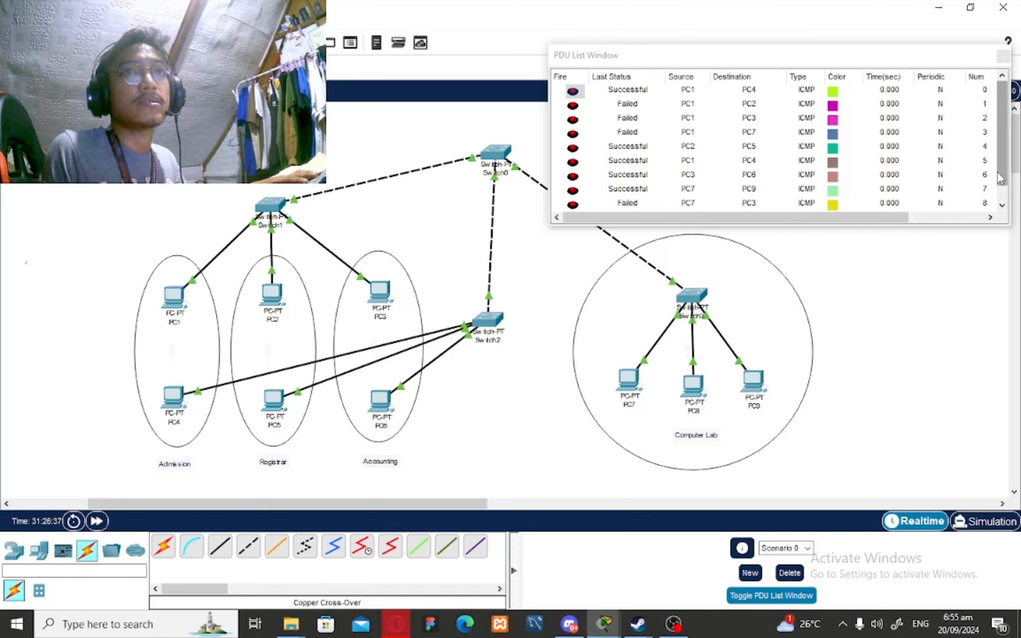
{"action": "left_click", "coordinate": [1000, 207]}
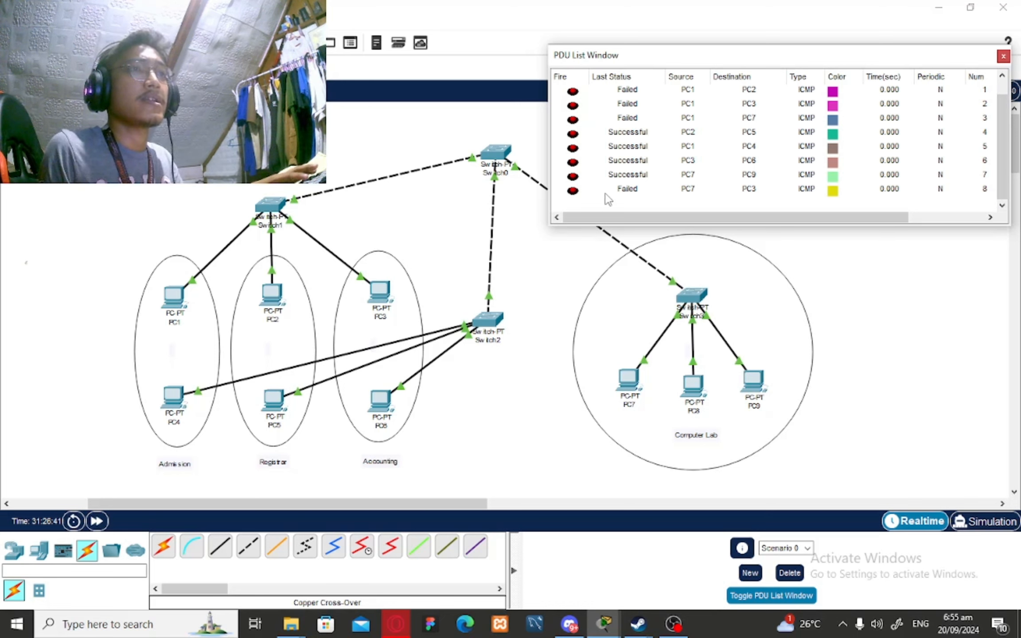
{"action": "left_click", "coordinate": [224, 68]}
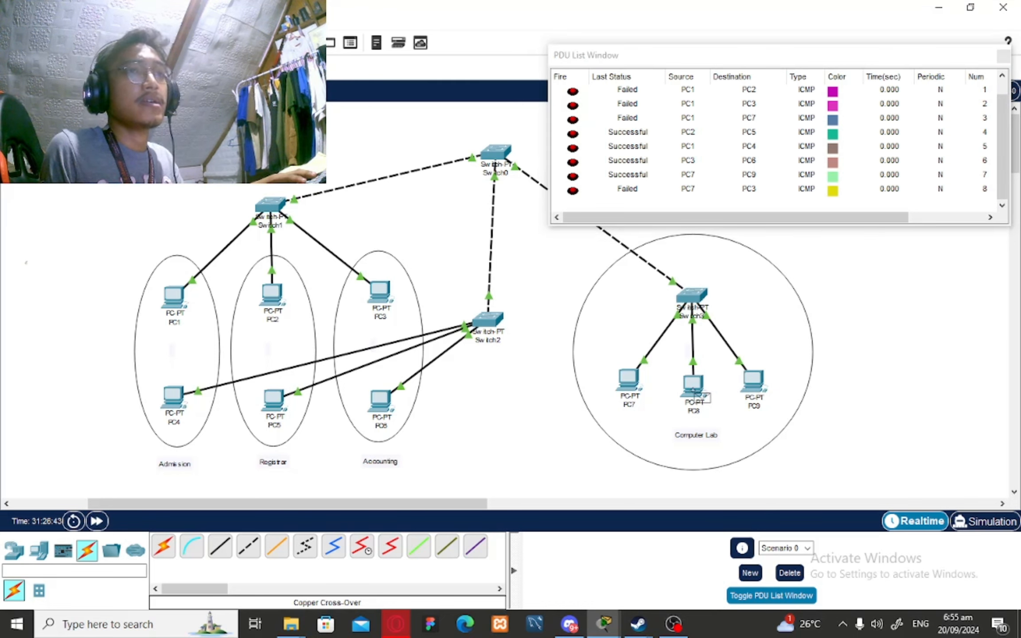
{"action": "left_click", "coordinate": [692, 391]}
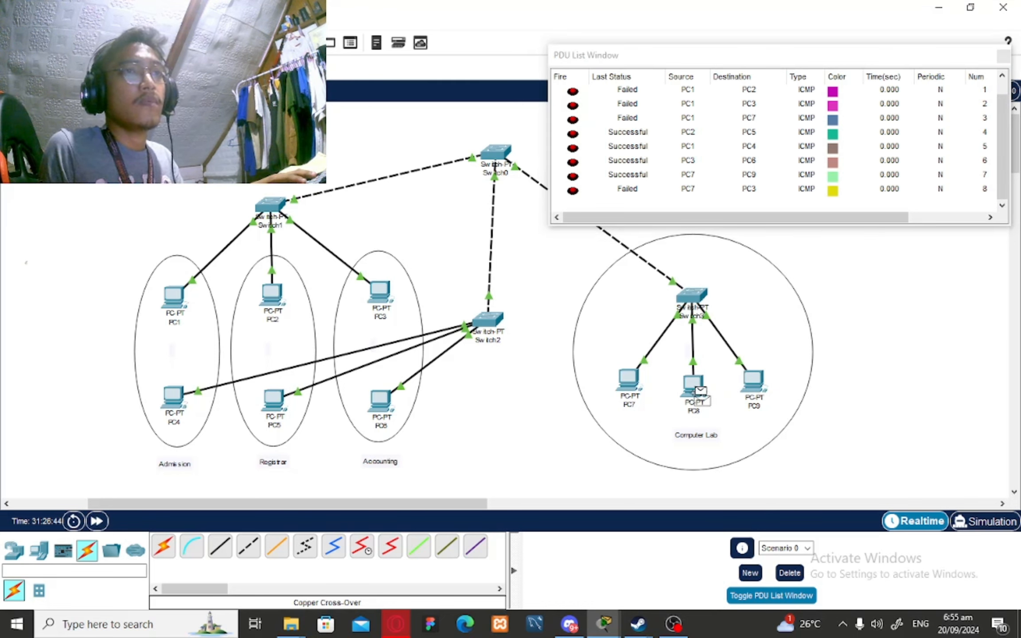
{"action": "left_click", "coordinate": [634, 386]}
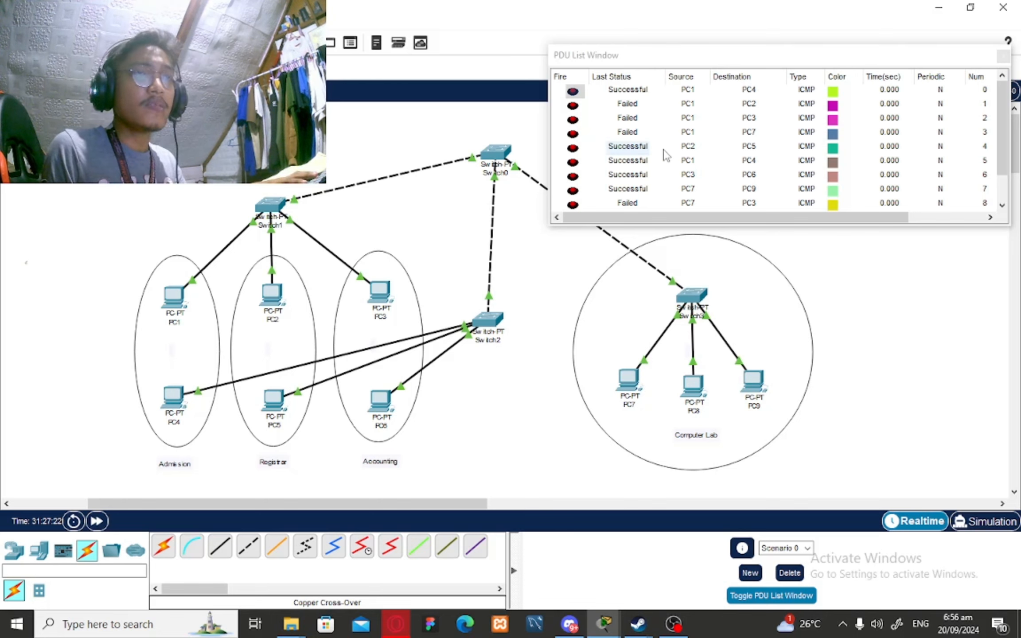
Drag the PDU list window up and to the right to reveal the full network
{"action": "left_click_drag", "start_coordinate": [727, 54], "coordinate": [745, 26]}
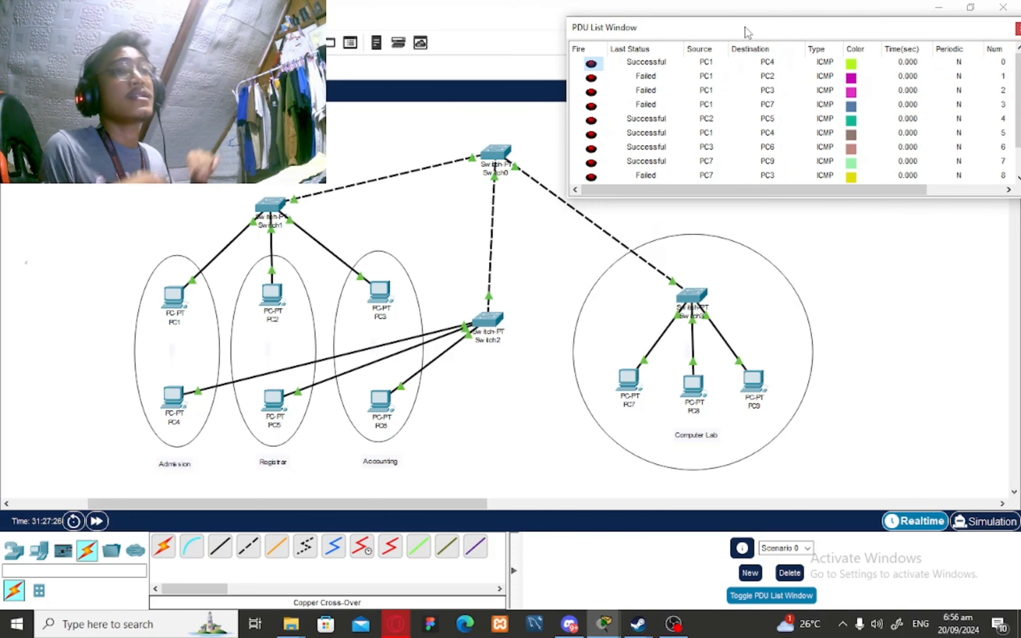